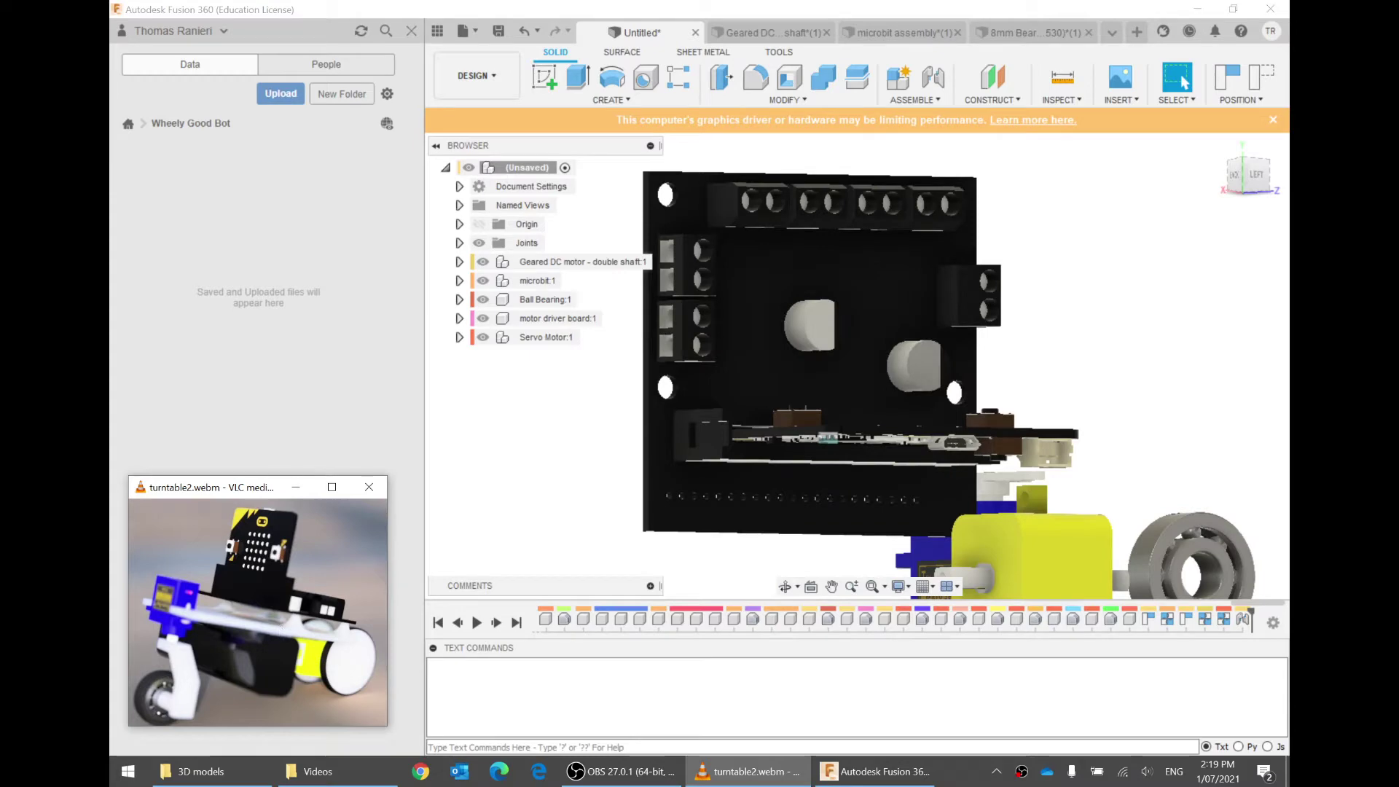
Examine the placed micro:bit and motor driver board alongside the other robot components from the front
{"action": "middle_click_drag", "start_coordinate": [930, 394], "coordinate": [407, 624], "text": "shift"}
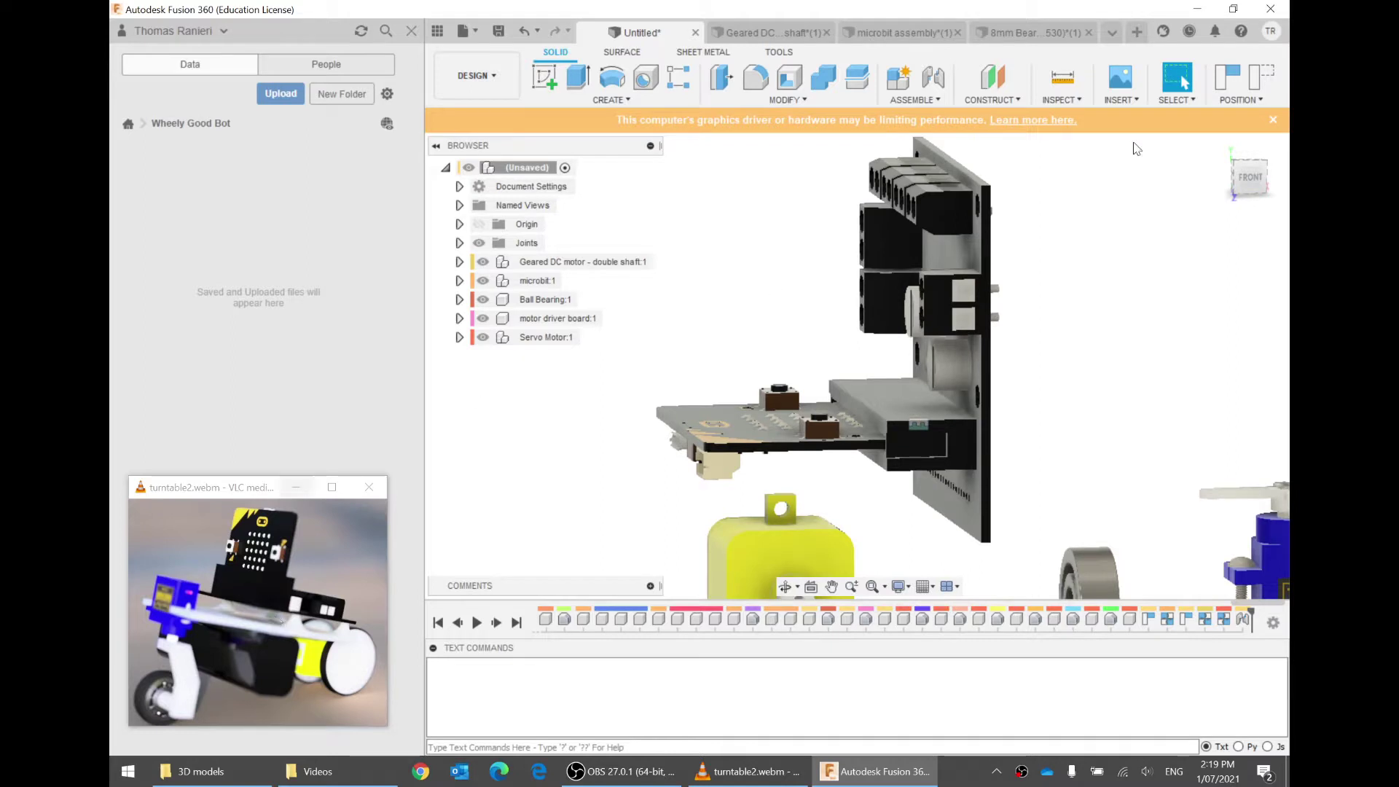
{"action": "scroll", "coordinate": [1031, 398], "scroll_direction": "down", "scroll_amount": 3}
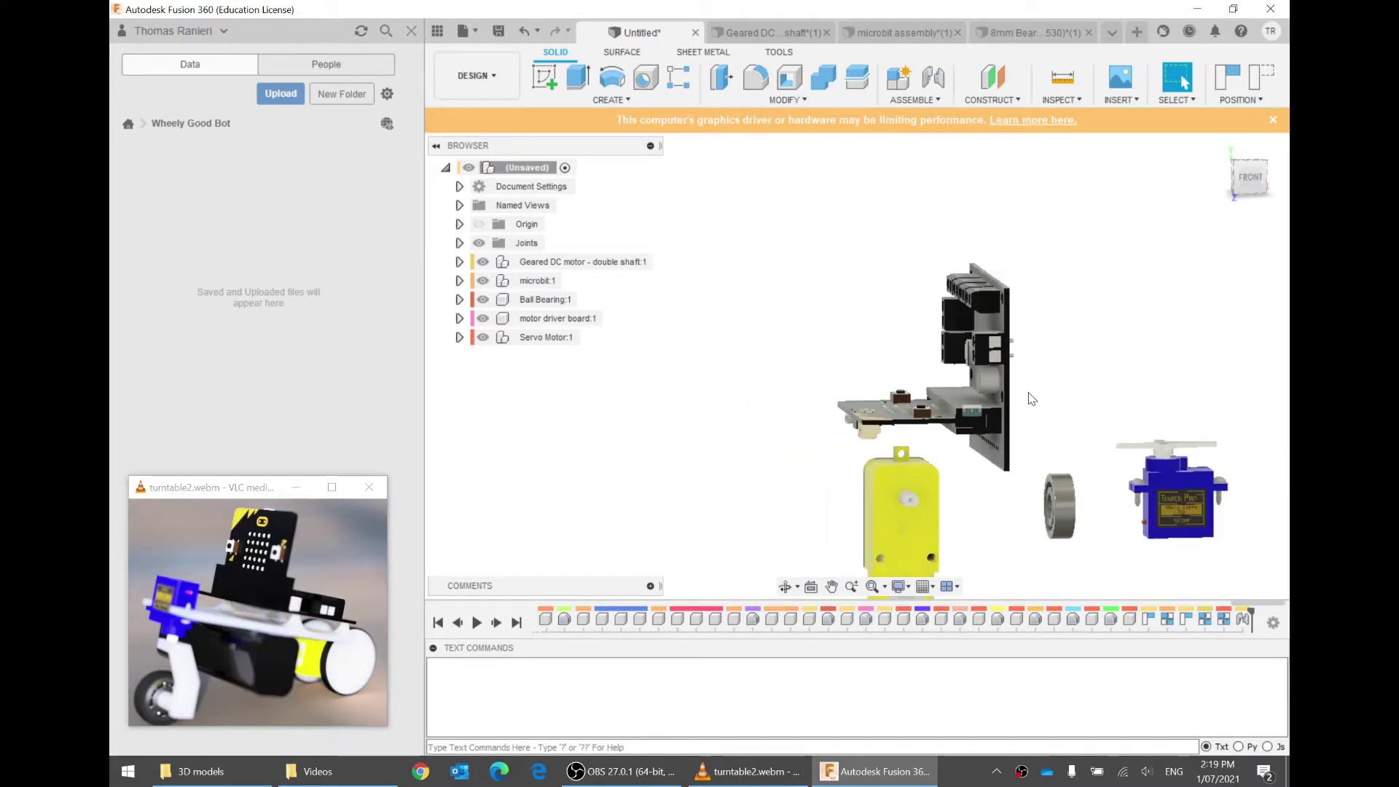
{"action": "left_click", "coordinate": [1249, 178]}
{"action": "middle_click_drag", "start_coordinate": [1101, 231], "coordinate": [863, 238]}
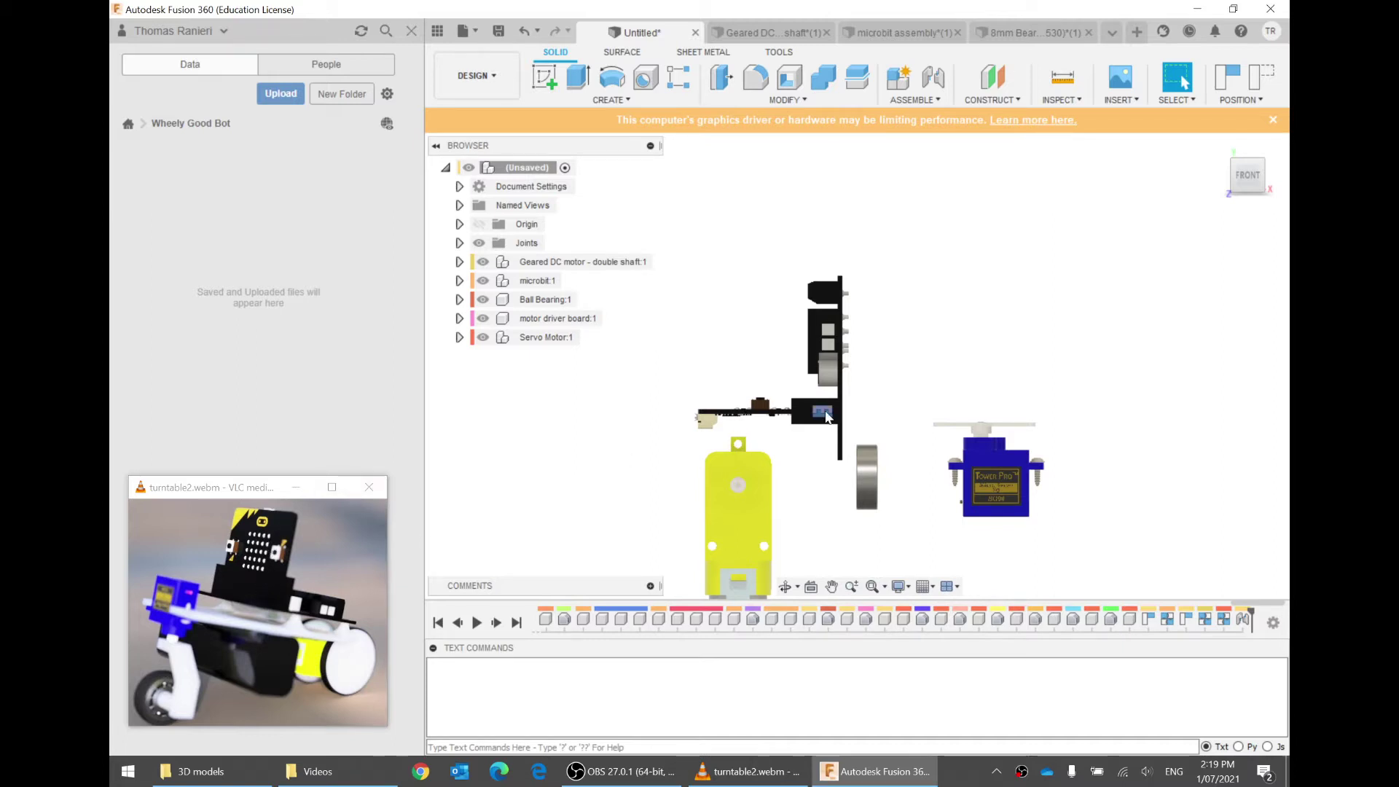
{"action": "left_click", "coordinate": [738, 423]}
{"action": "left_click", "coordinate": [720, 418]}
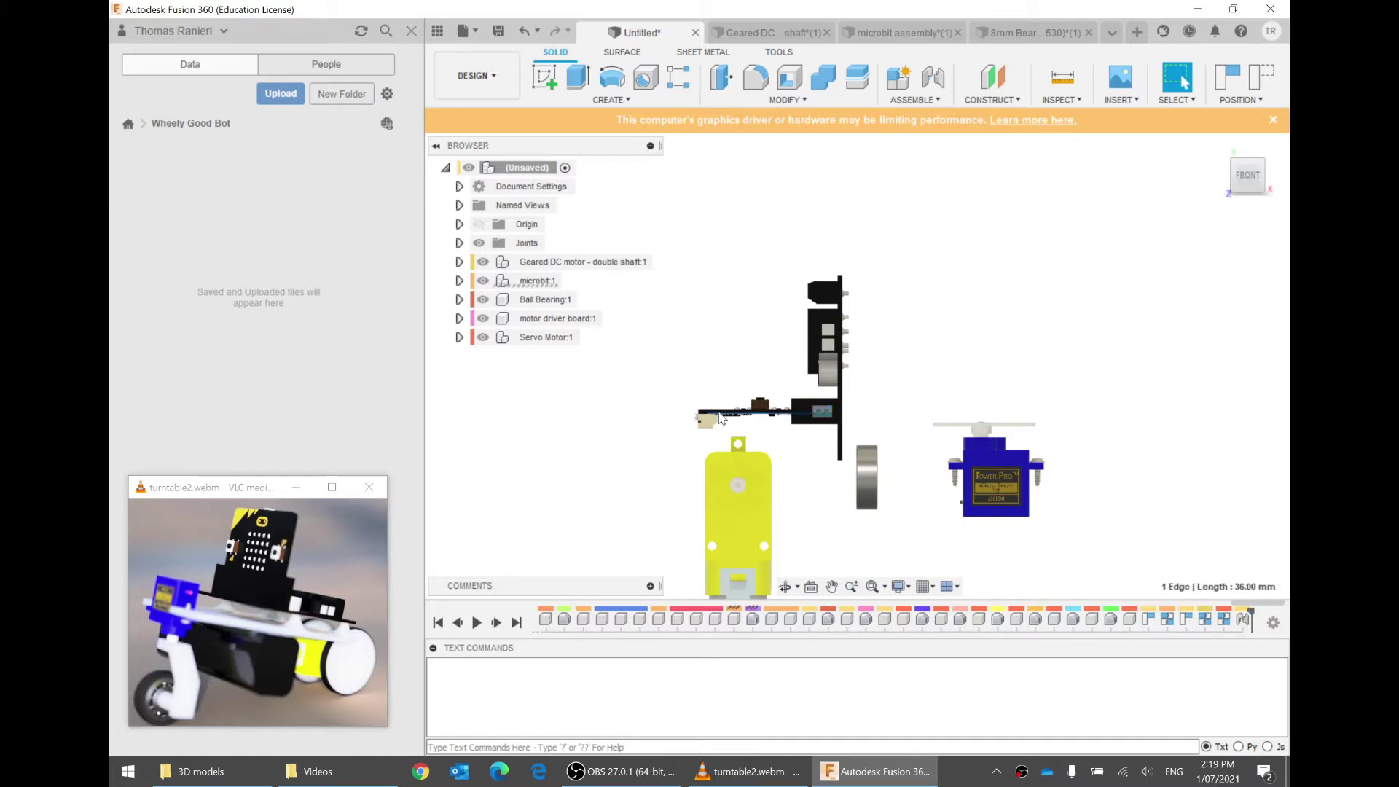
{"action": "left_click", "coordinate": [941, 266]}
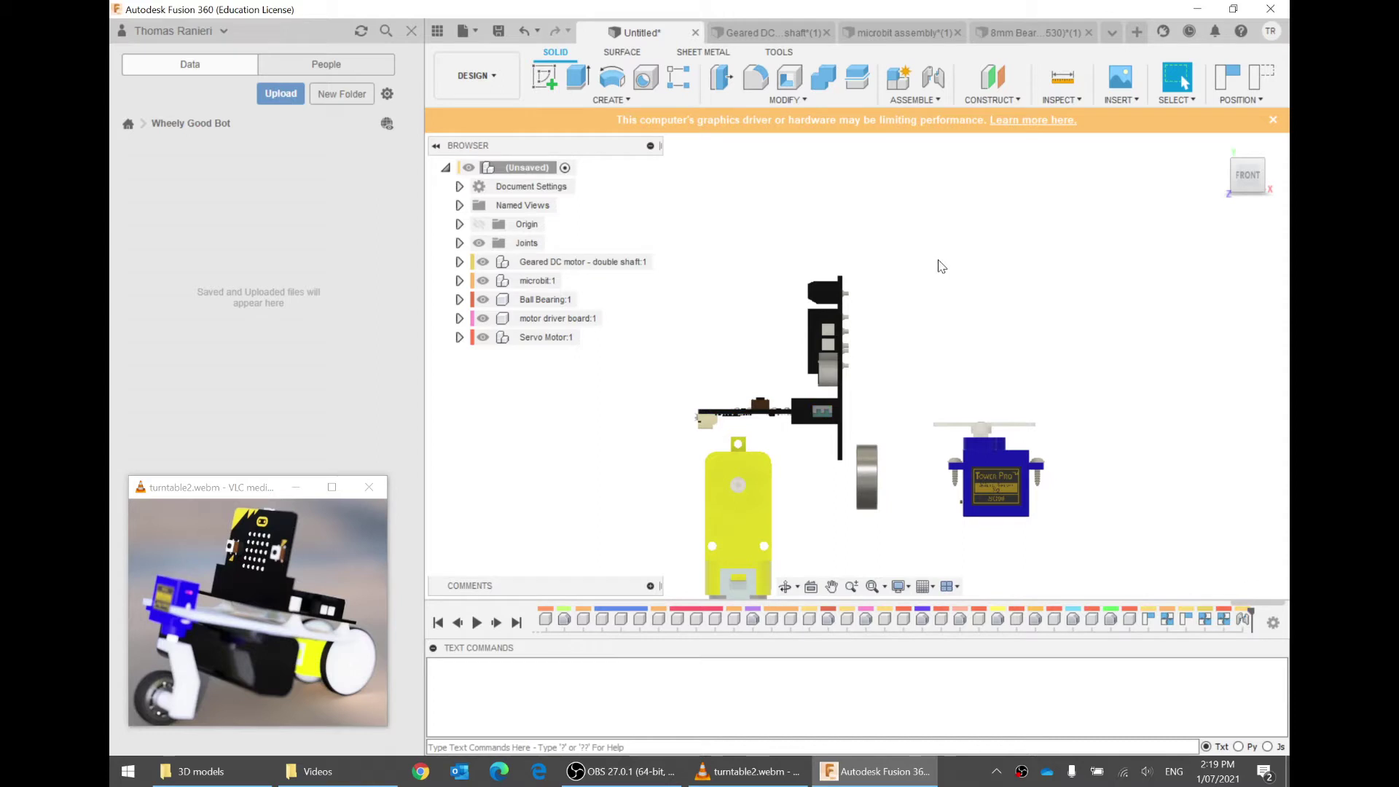
{"action": "left_click", "coordinate": [837, 98]}
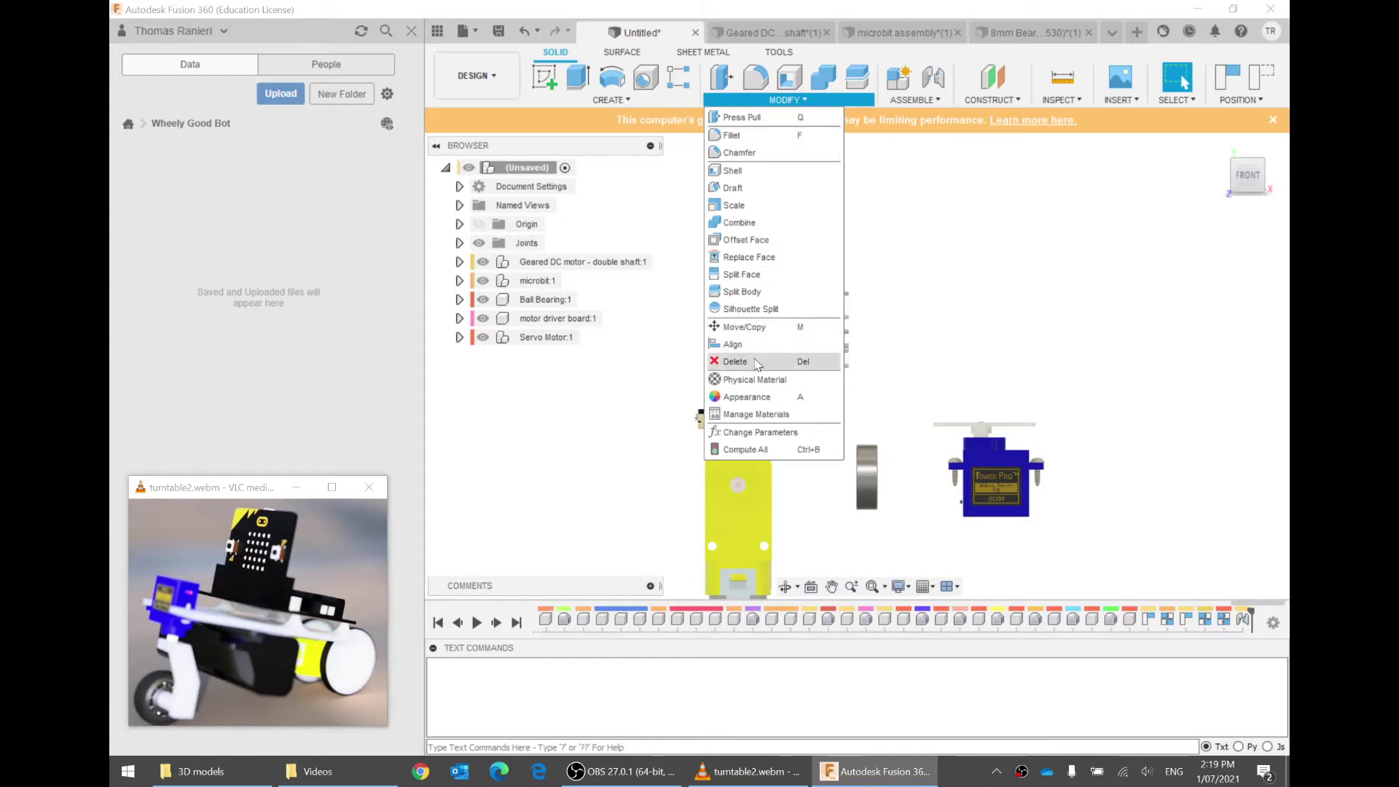
{"action": "left_click", "coordinate": [749, 329]}
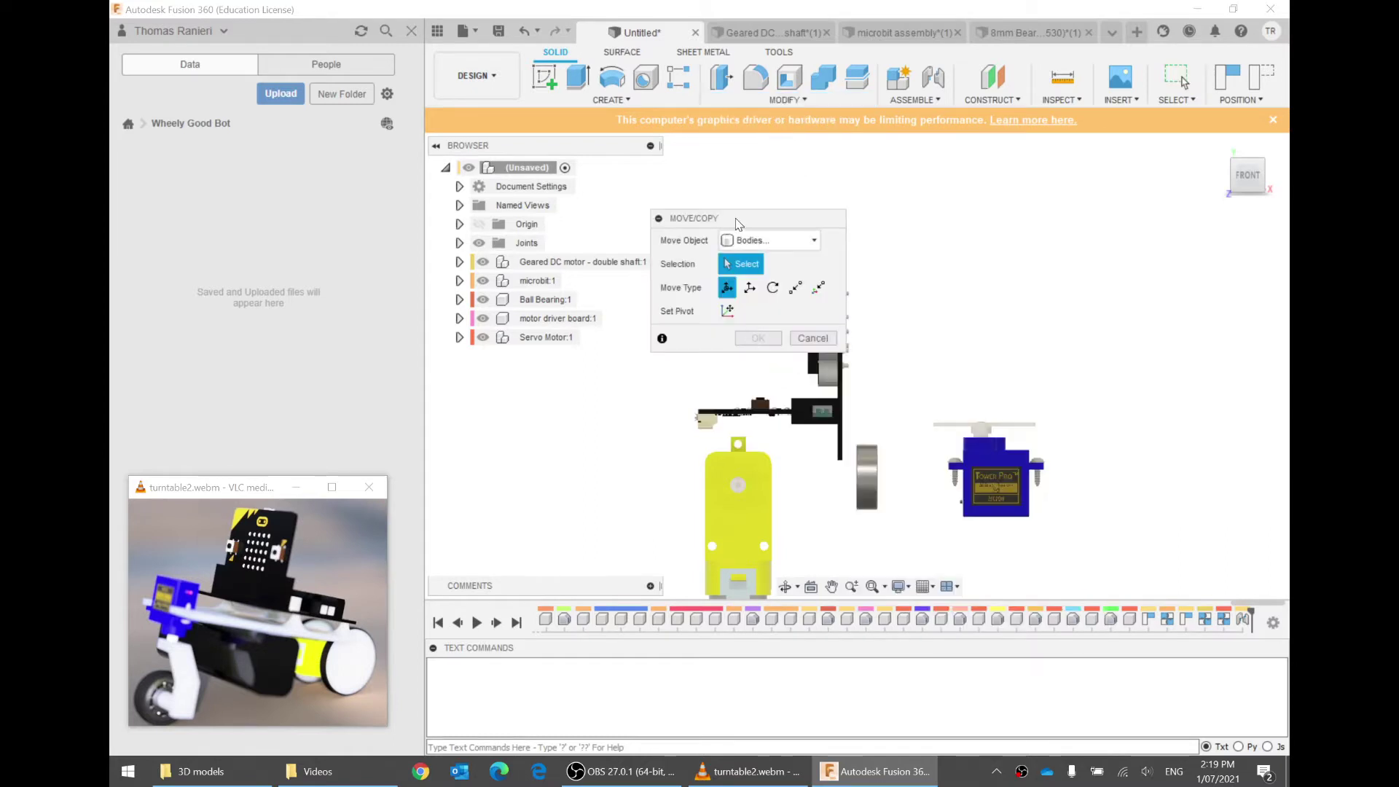
{"action": "left_click_drag", "start_coordinate": [697, 221], "coordinate": [1027, 223]}
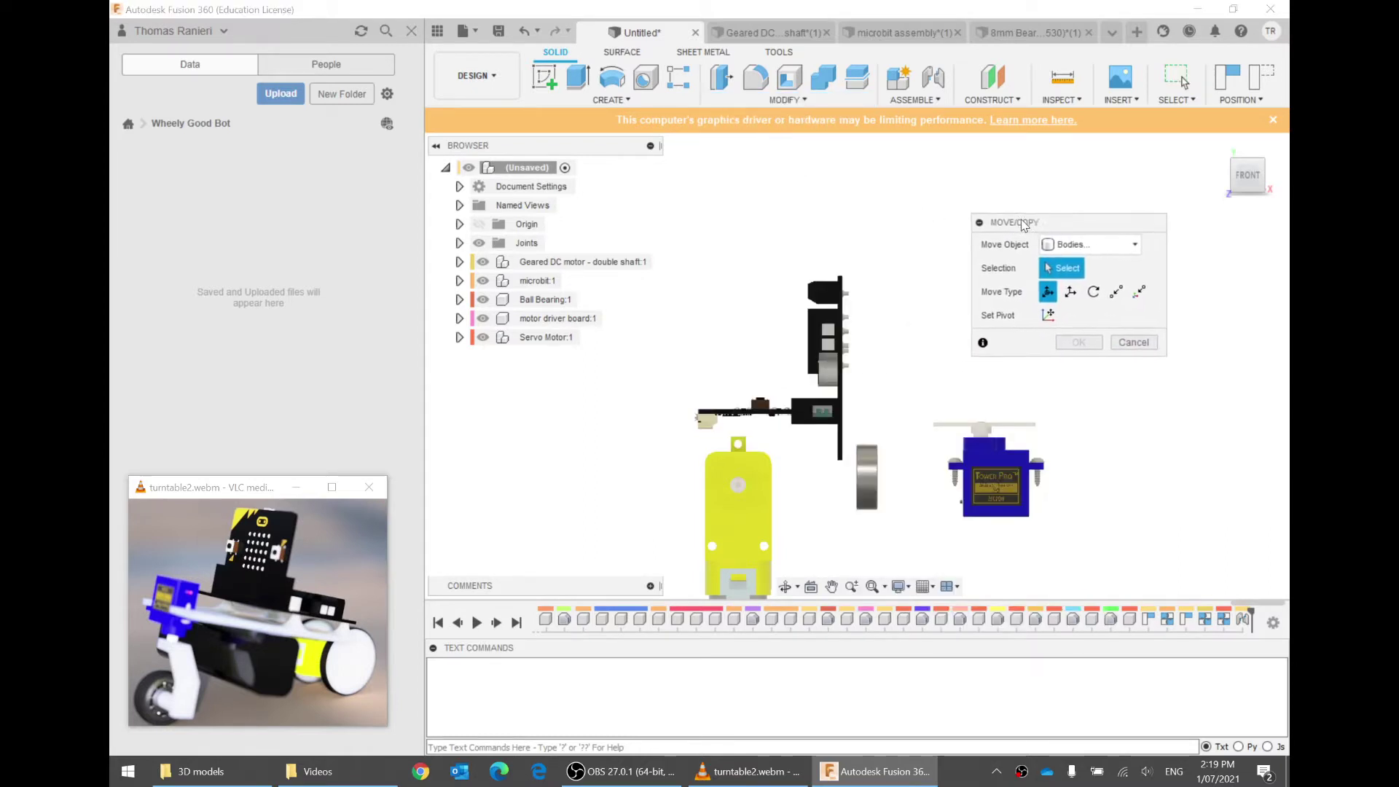
{"action": "left_click", "coordinate": [1072, 243]}
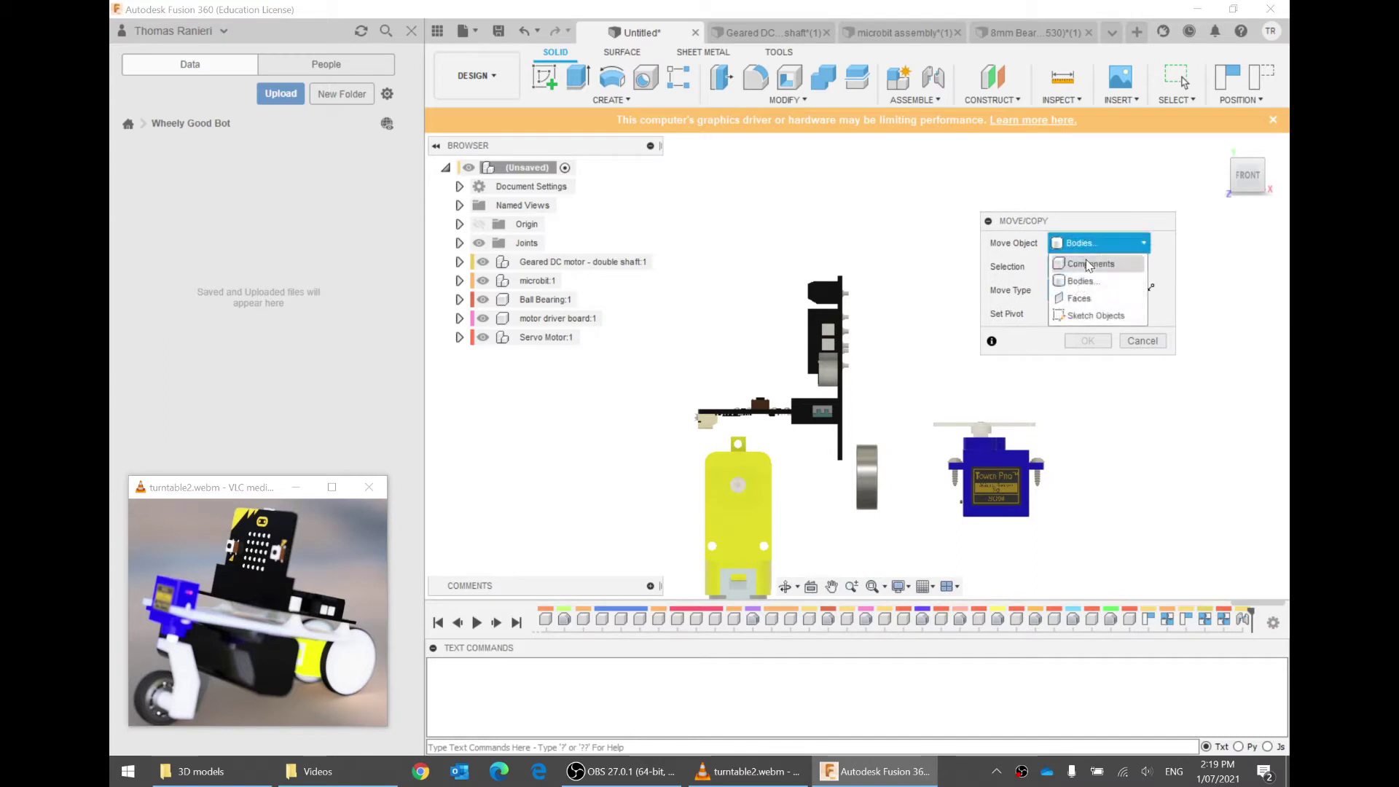
{"action": "left_click", "coordinate": [1090, 263]}
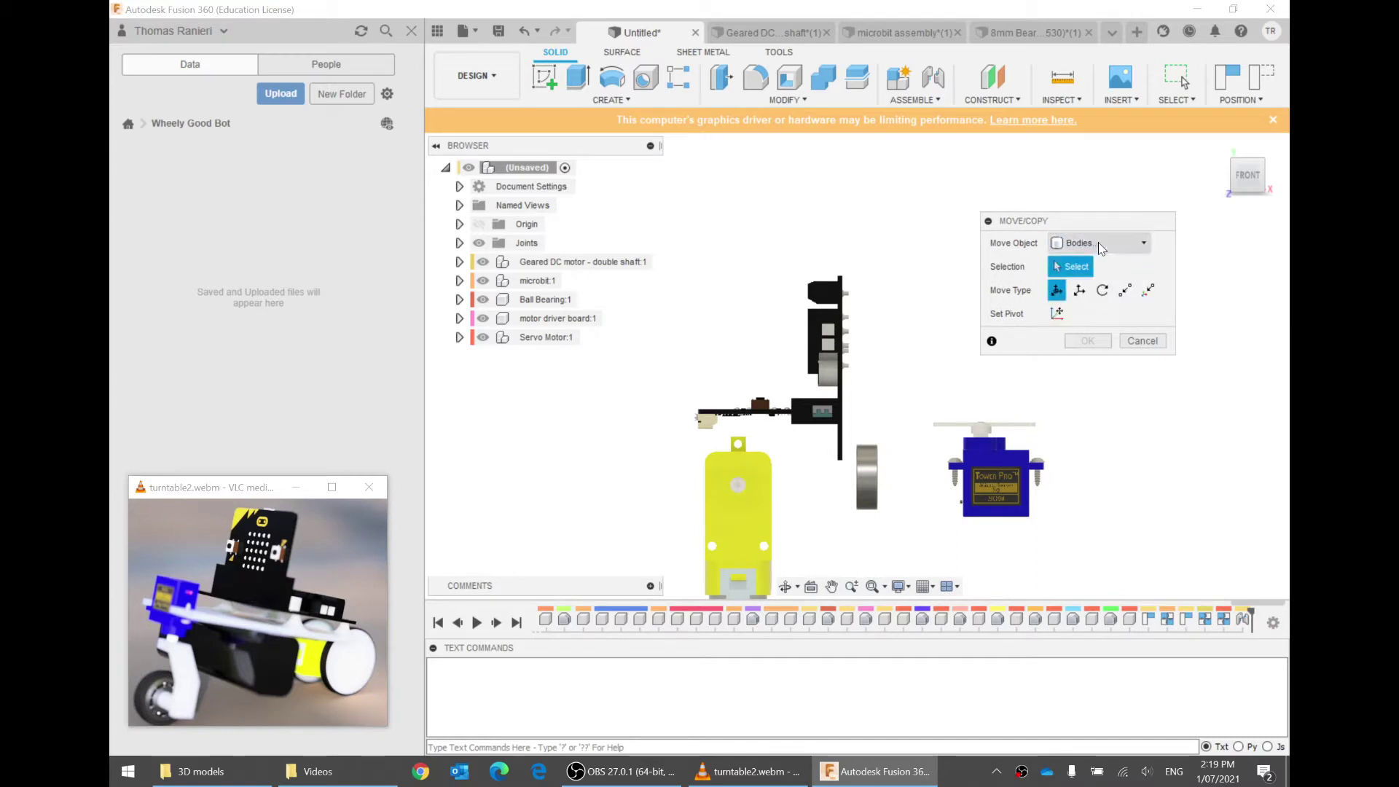
{"action": "left_click", "coordinate": [1102, 243]}
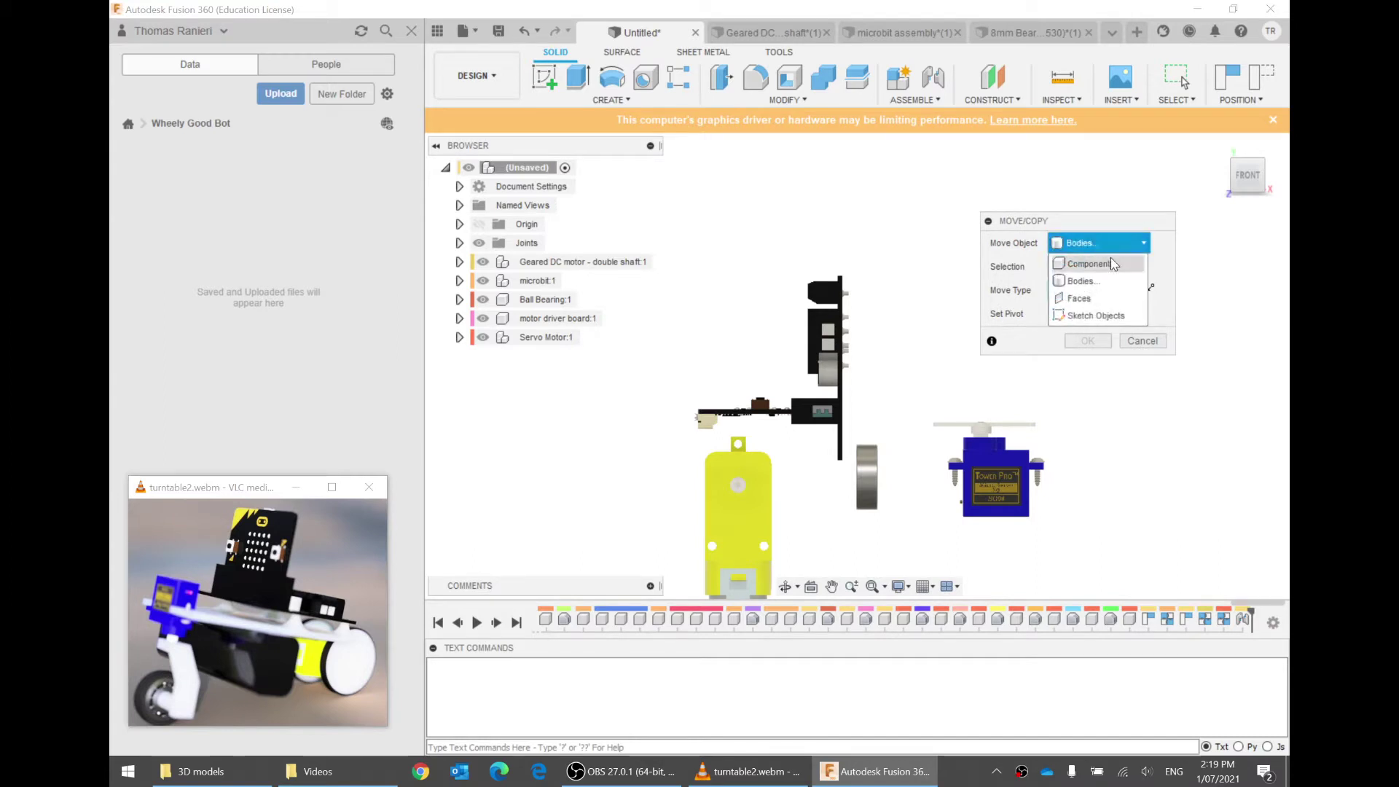
{"action": "left_click", "coordinate": [1111, 264]}
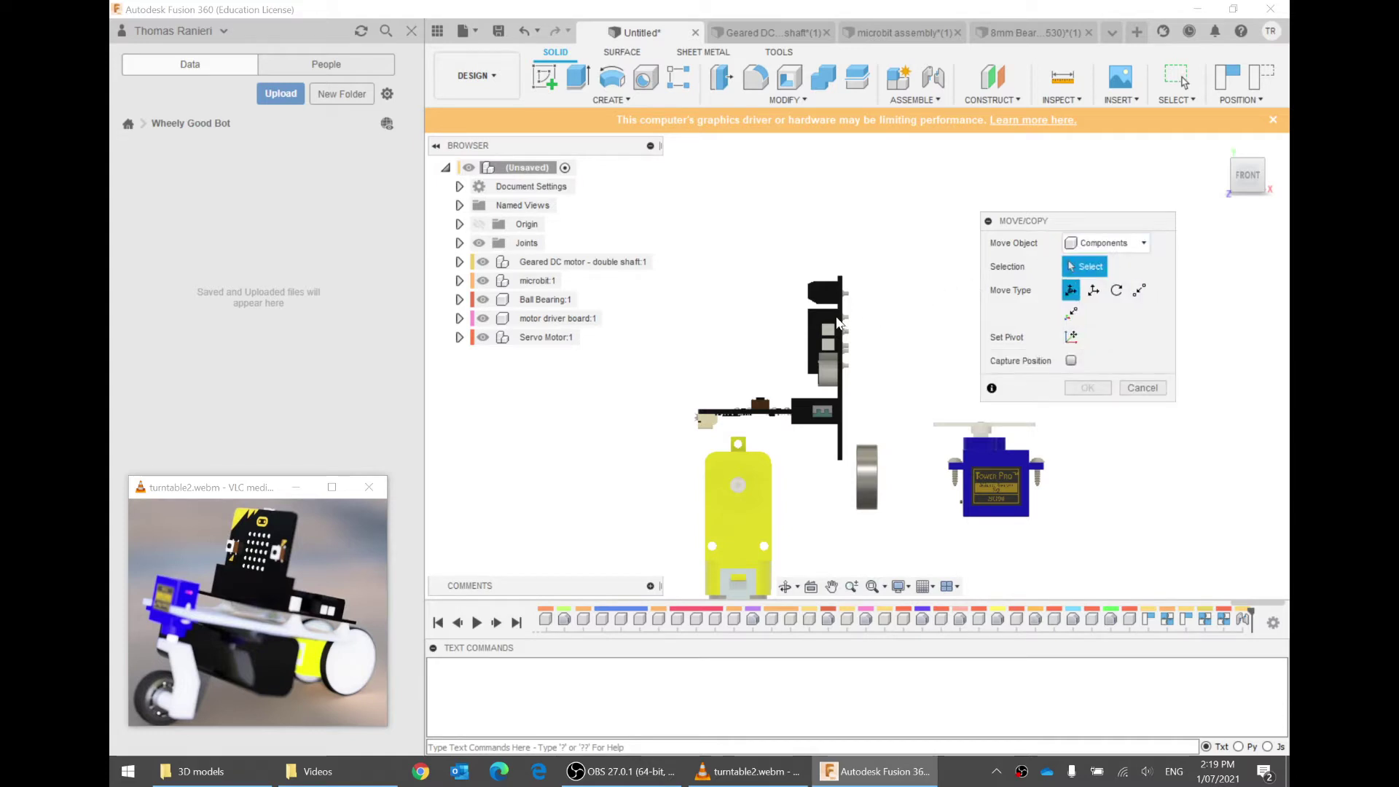
{"action": "left_click", "coordinate": [556, 318]}
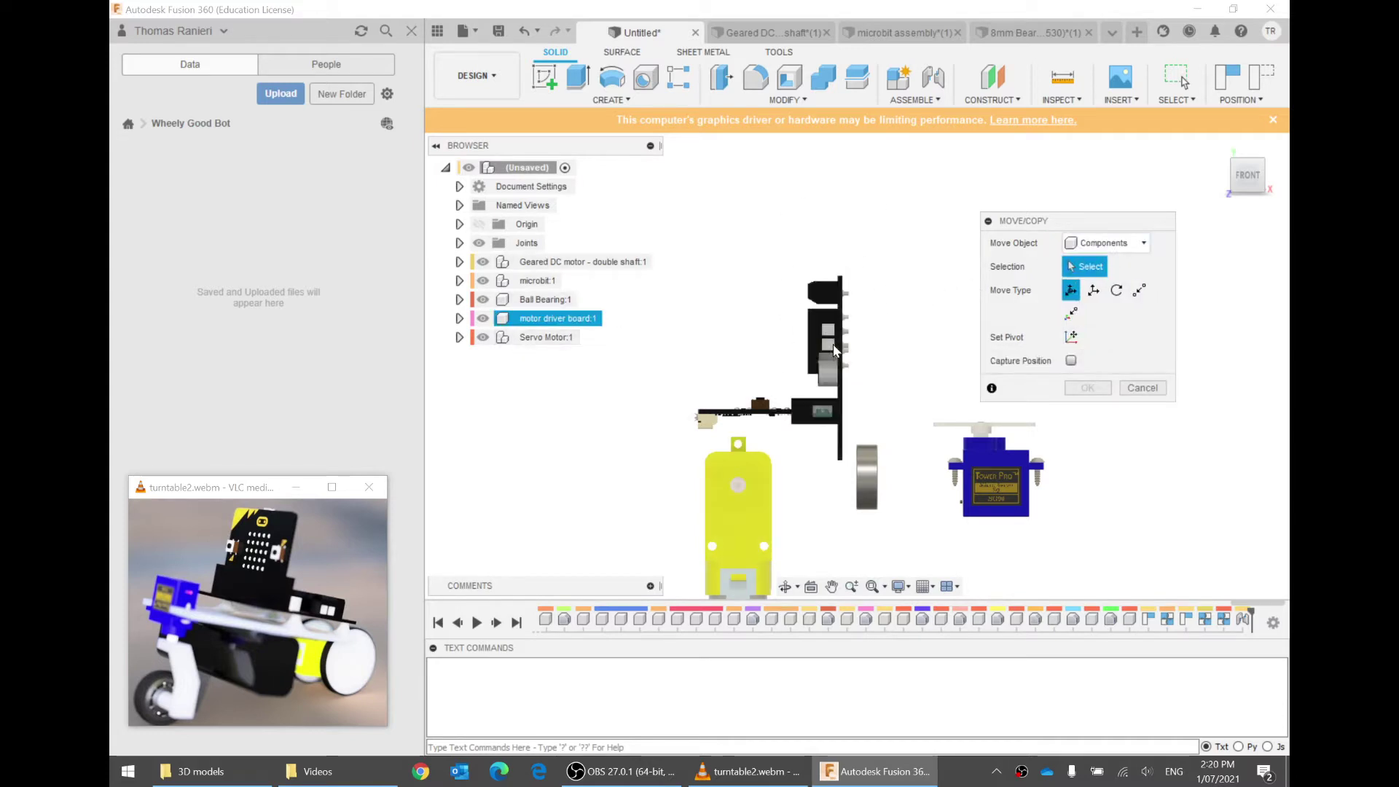
{"action": "left_click", "coordinate": [617, 372]}
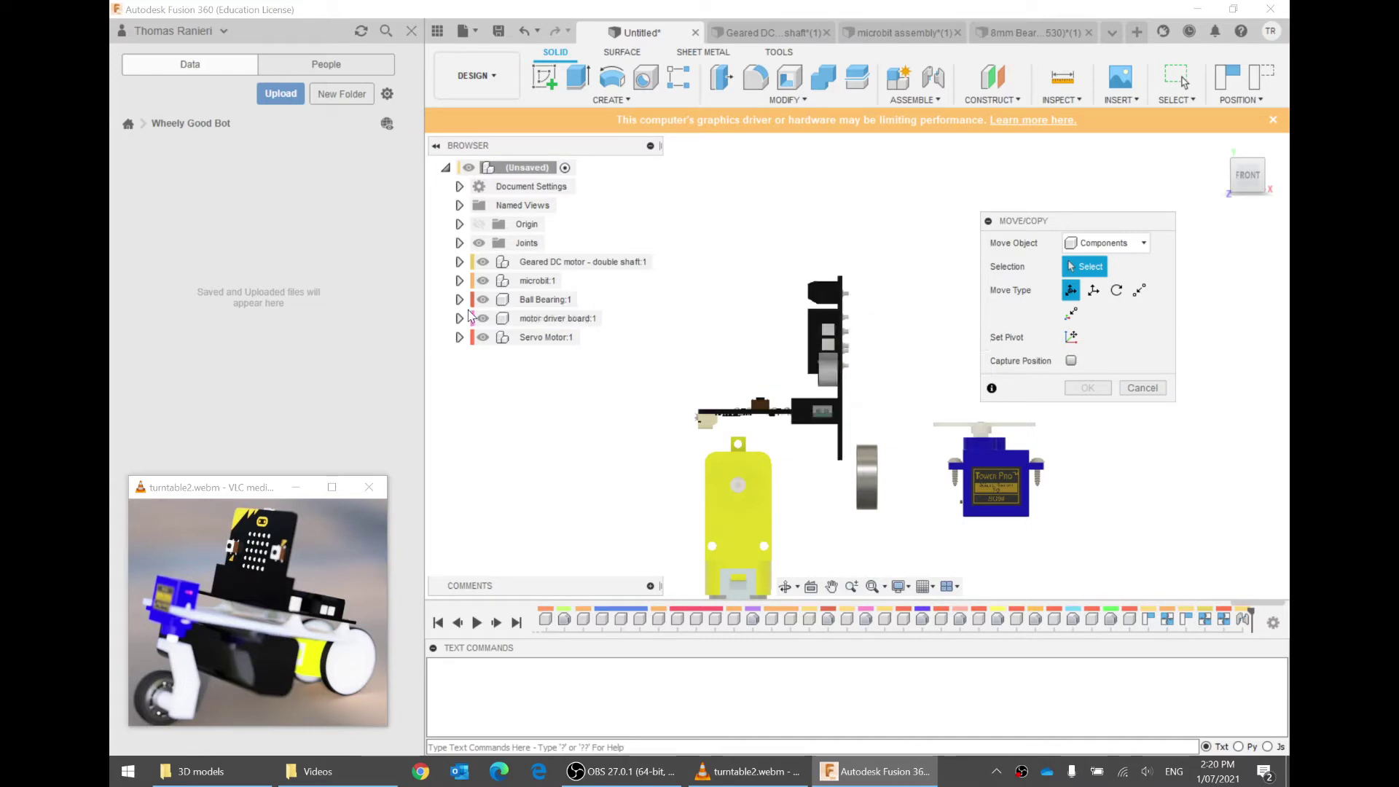
{"action": "left_click", "coordinate": [458, 320]}
{"action": "left_click", "coordinate": [460, 318]}
{"action": "left_click", "coordinate": [459, 280]}
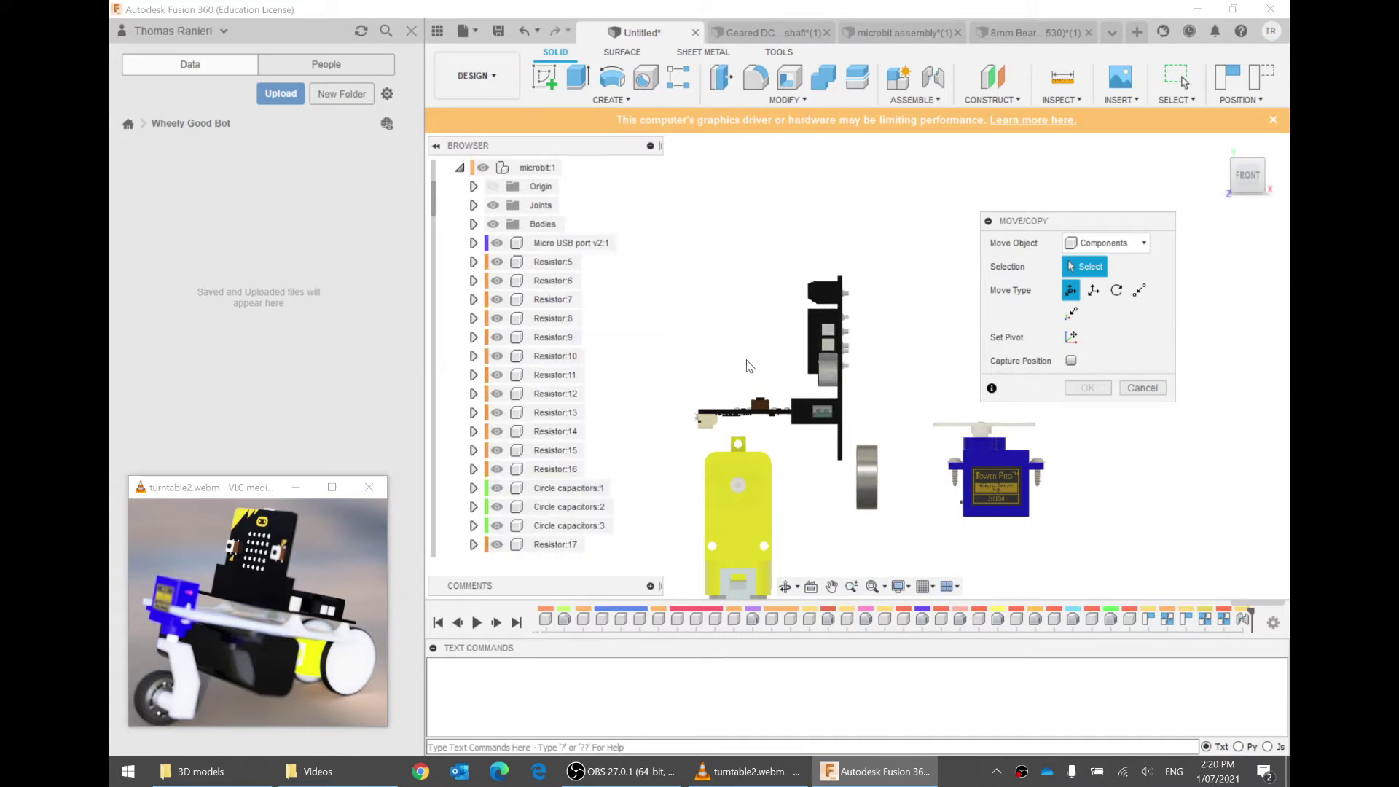
{"action": "left_click", "coordinate": [730, 408]}
{"action": "middle_click_drag", "start_coordinate": [730, 409], "coordinate": [816, 306], "text": "shift"}
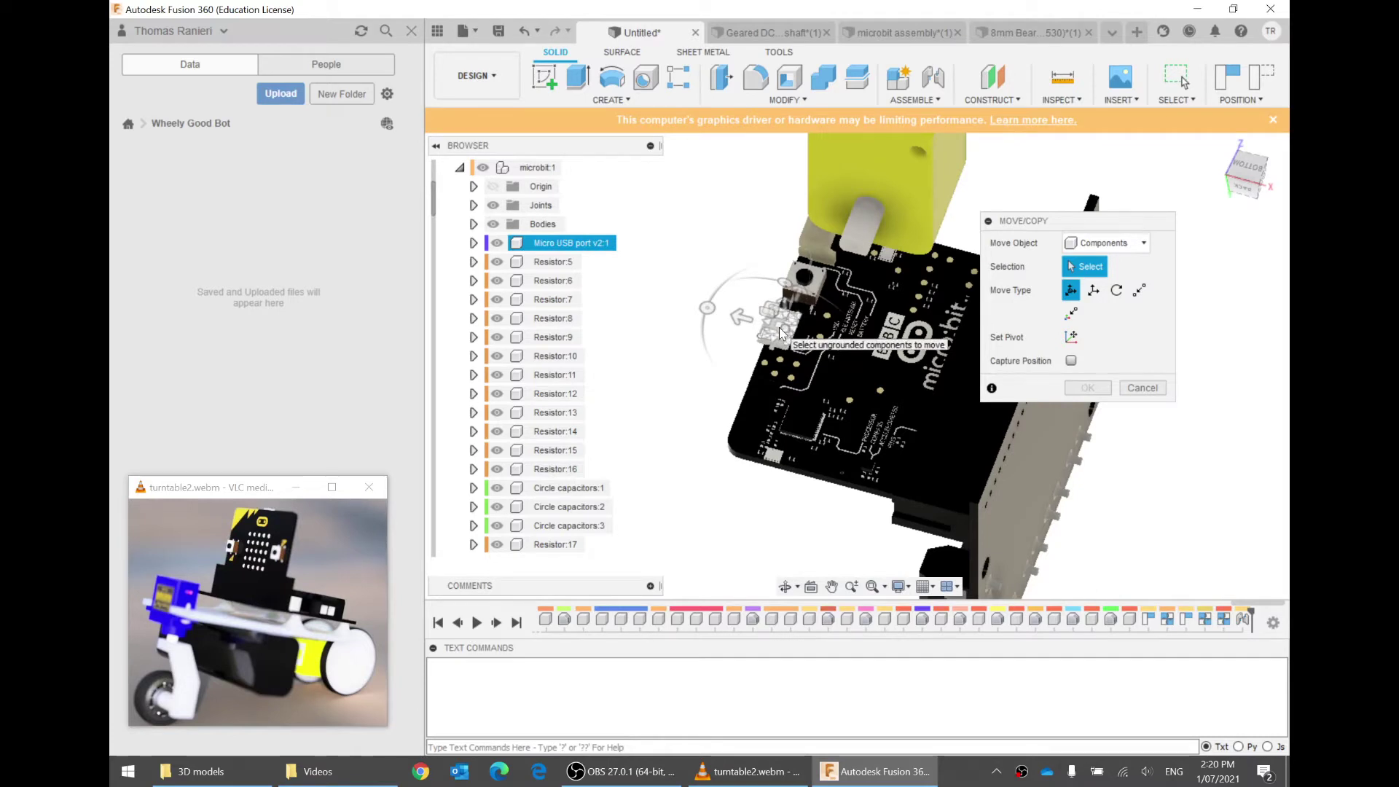
{"action": "left_click_drag", "start_coordinate": [780, 333], "coordinate": [891, 356]}
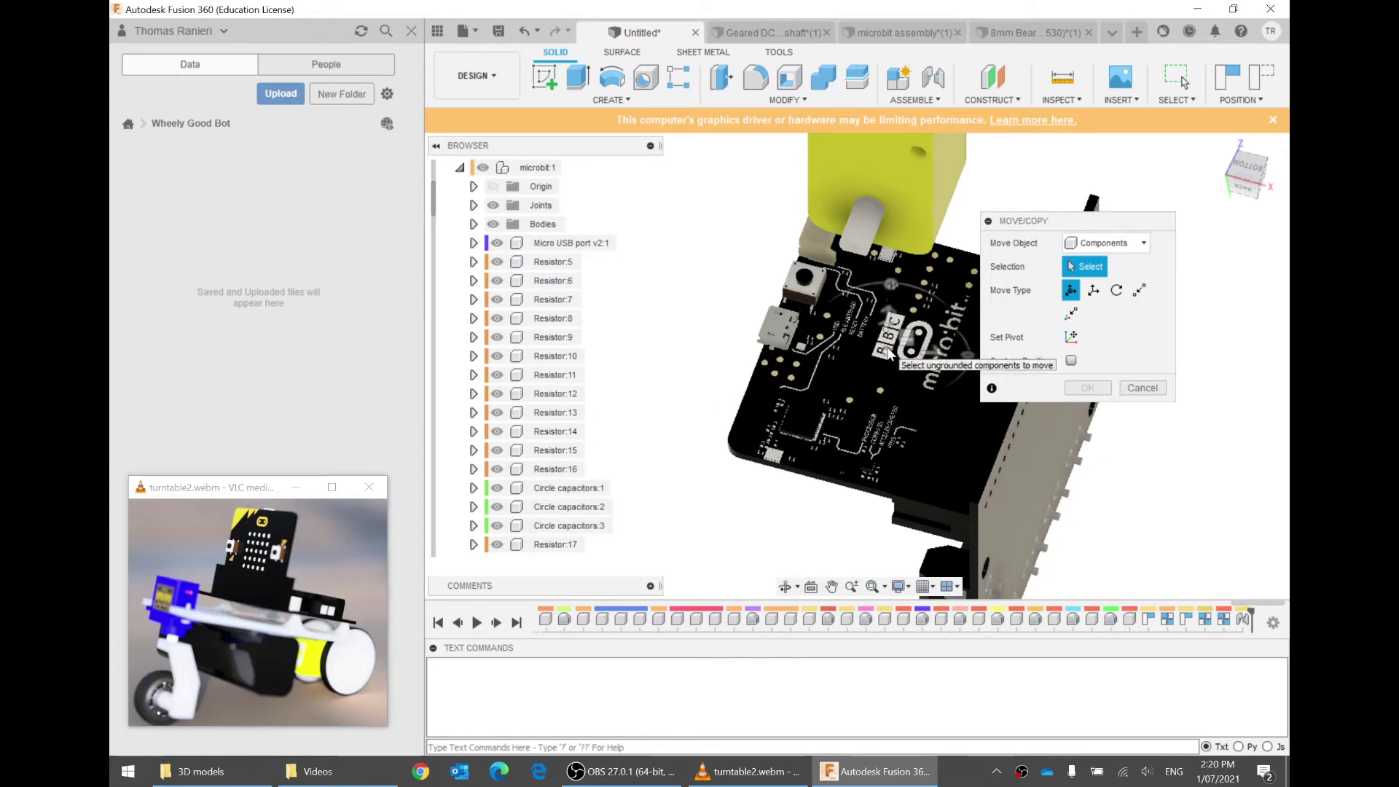
{"action": "left_click", "coordinate": [541, 167]}
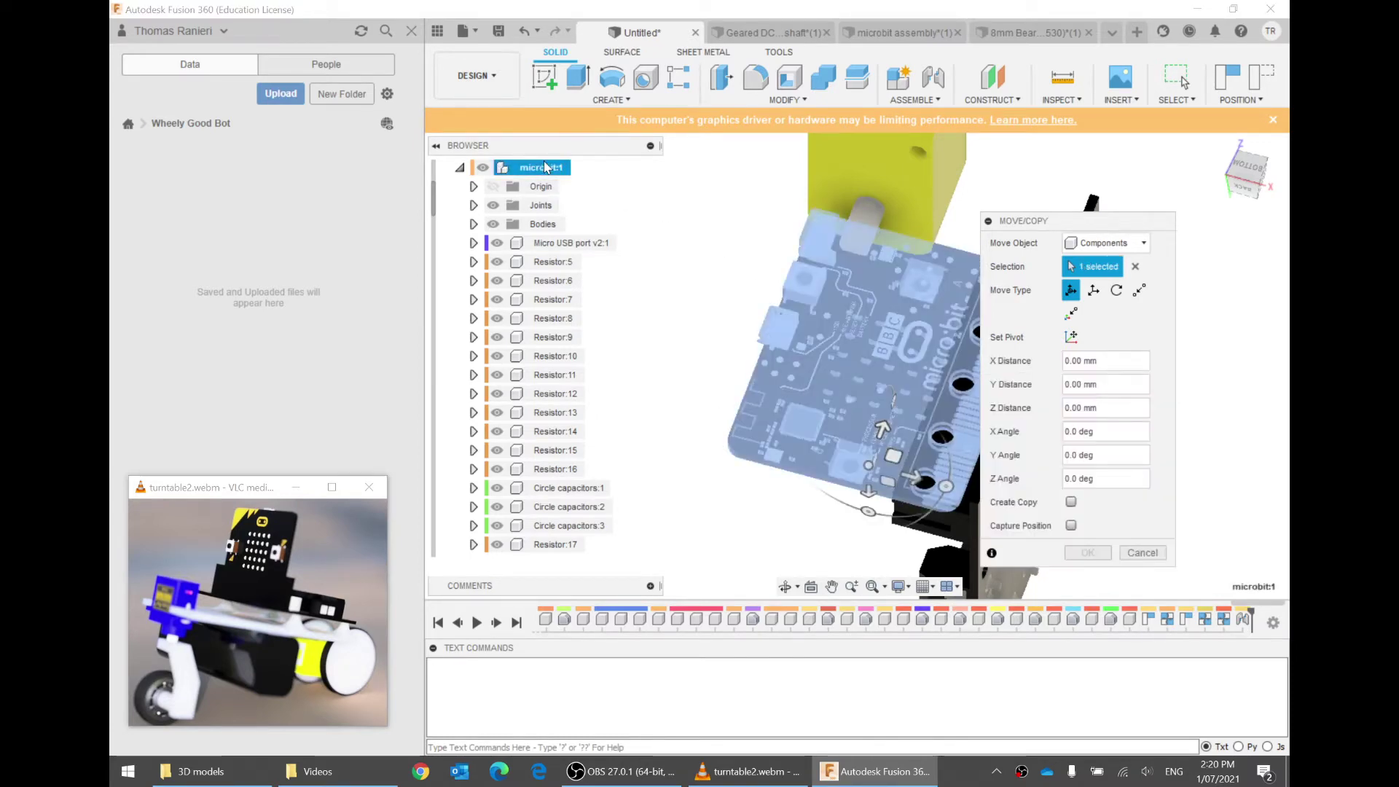
{"action": "left_click", "coordinate": [1143, 553]}
{"action": "left_click", "coordinate": [460, 168]}
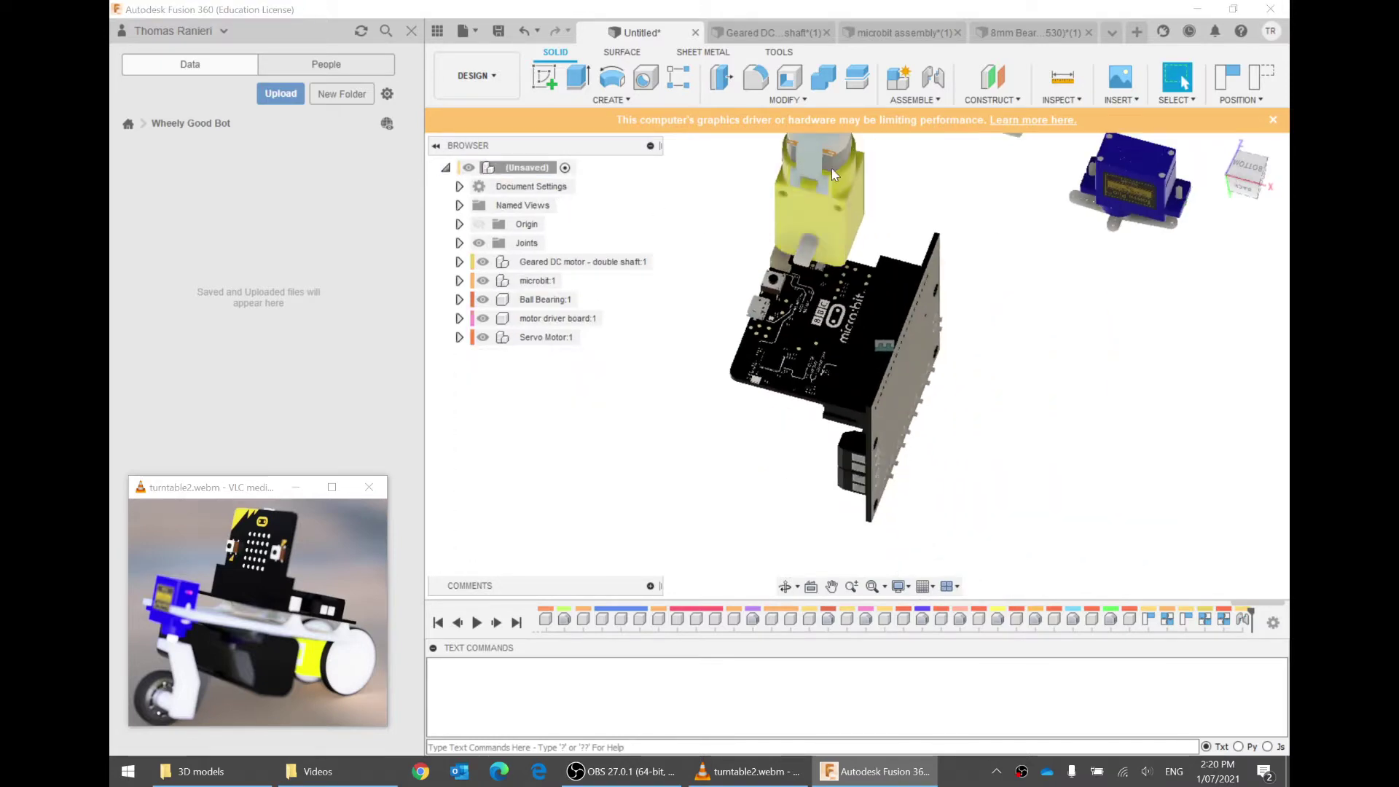
Move the microbit component with its attached driver board: turn it a quarter turn clockwise in front view, then shift X -0.276 mm, Y -1.103 mm
{"action": "left_click", "coordinate": [810, 100]}
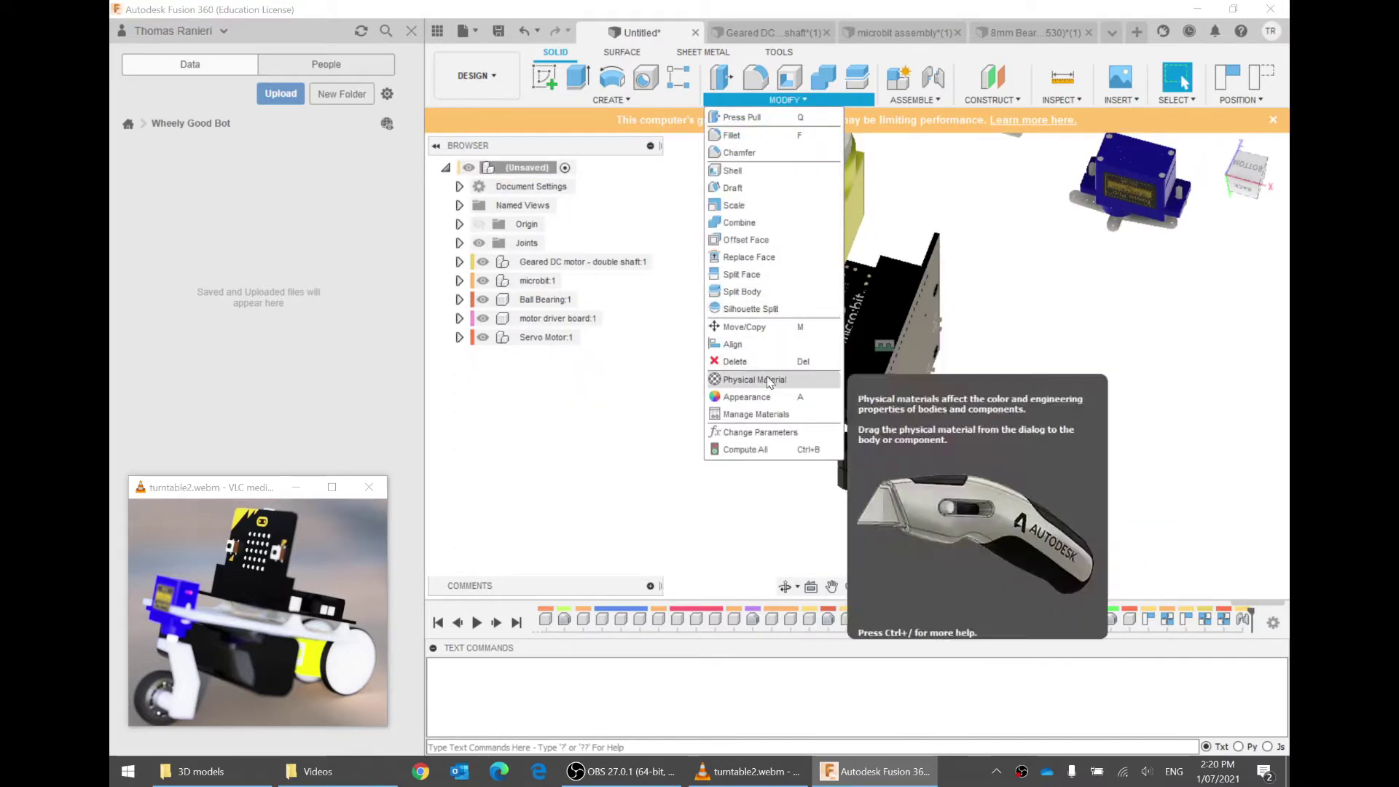
{"action": "left_click", "coordinate": [768, 325]}
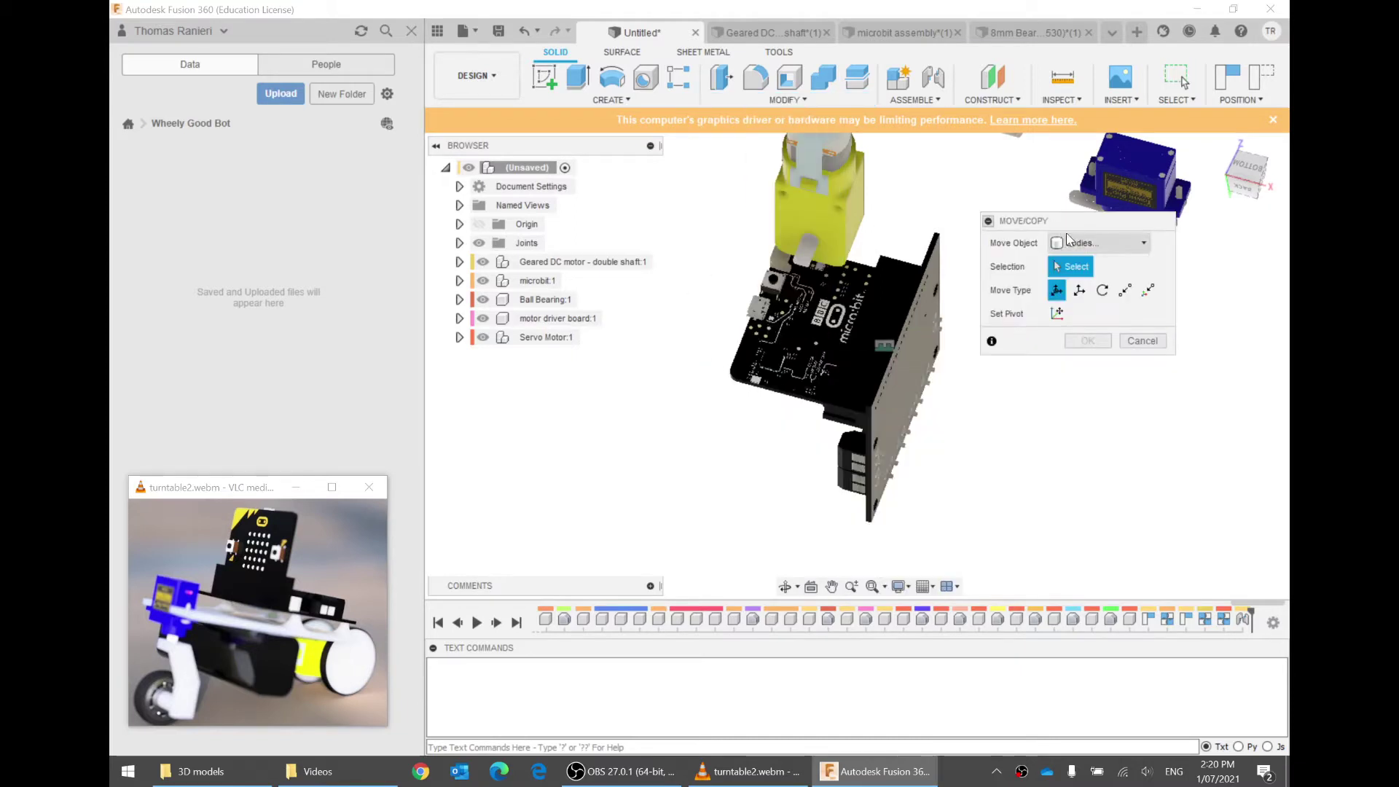
{"action": "left_click", "coordinate": [1097, 242]}
{"action": "left_click", "coordinate": [1086, 243]}
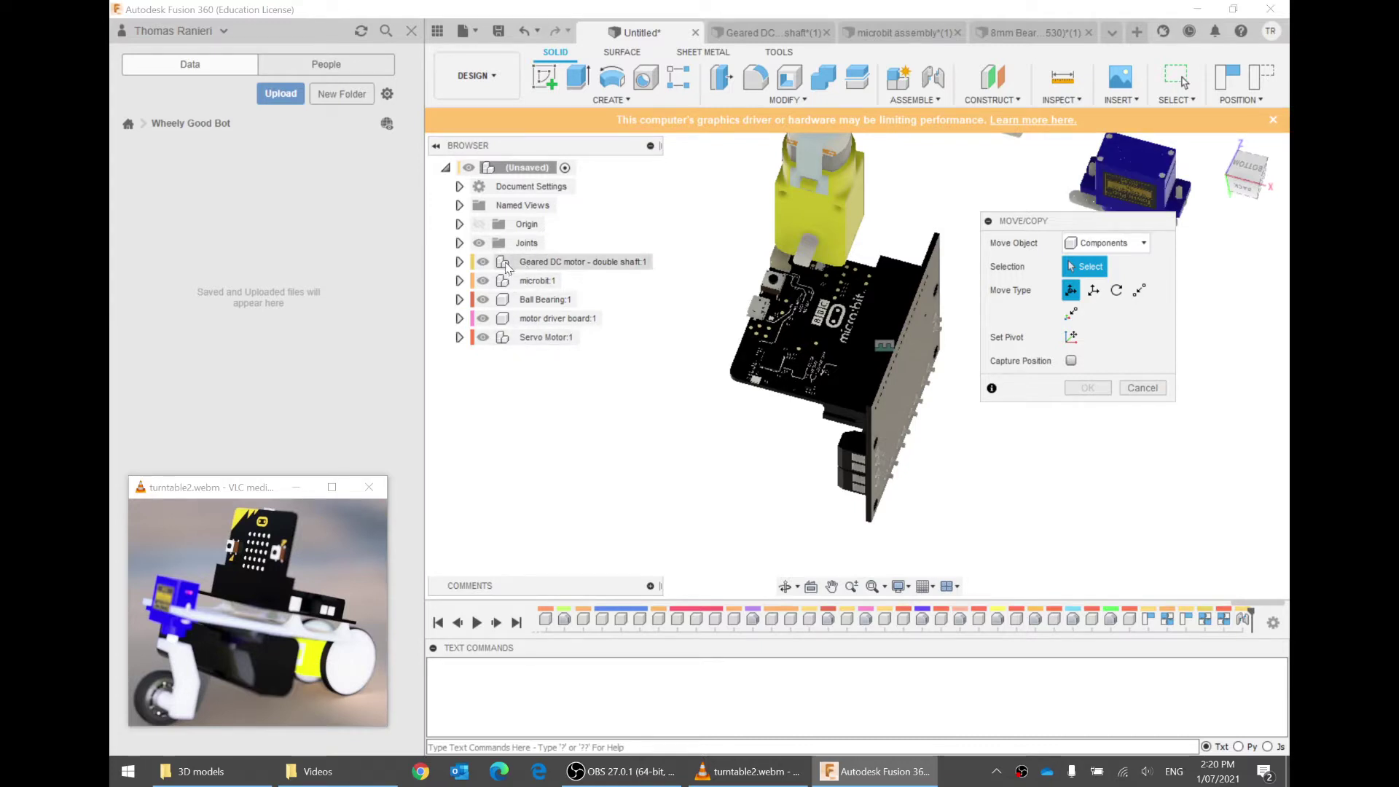
{"action": "left_click", "coordinate": [830, 221]}
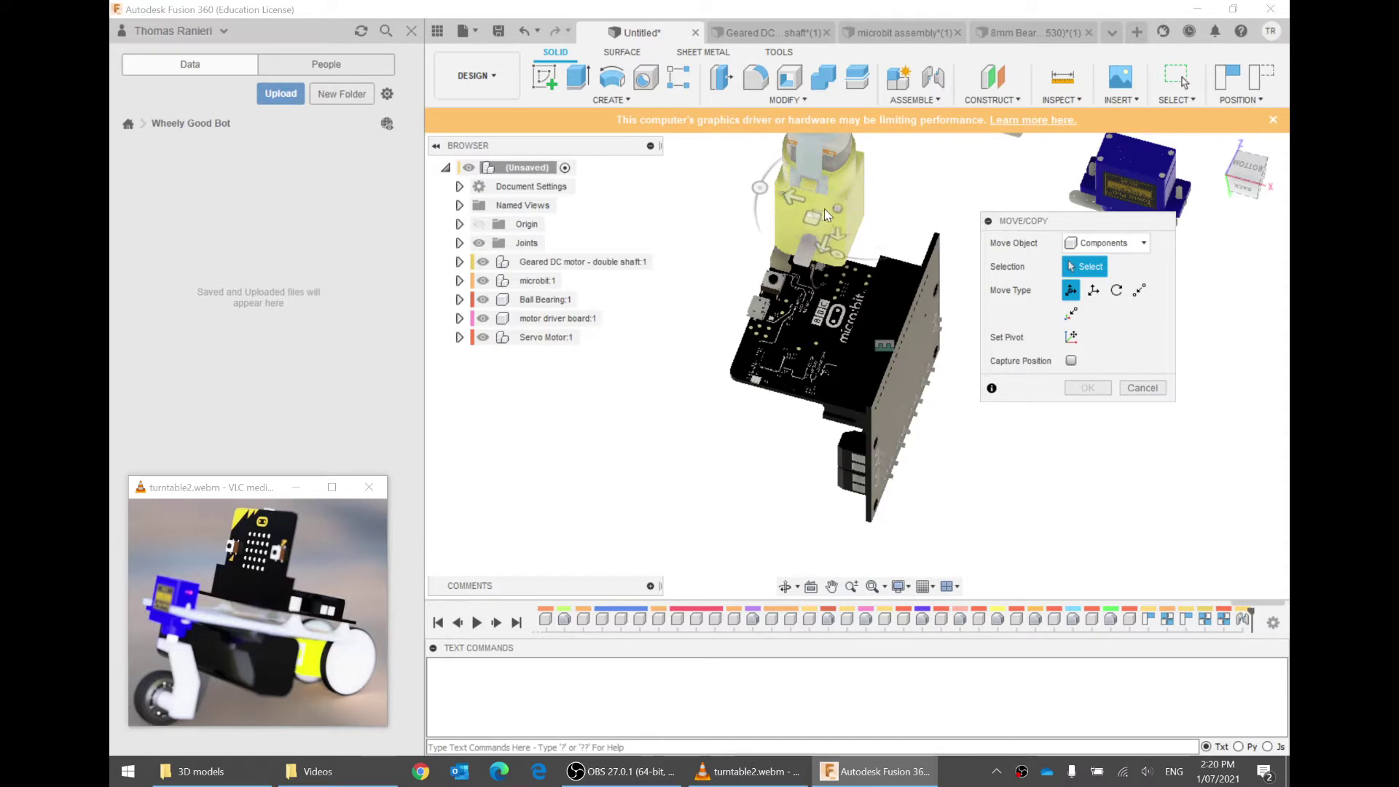
{"action": "left_click", "coordinate": [820, 211]}
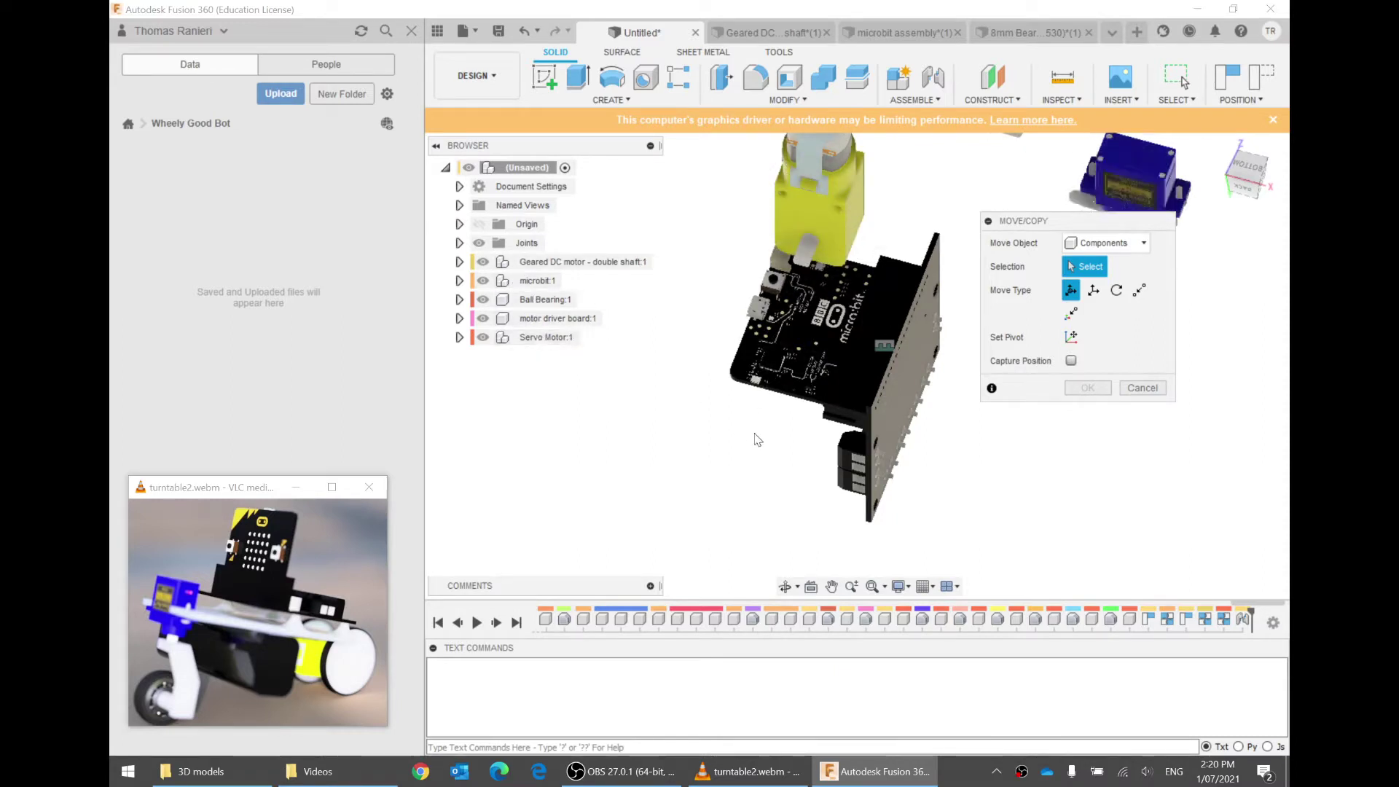
{"action": "left_click", "coordinate": [839, 414]}
{"action": "middle_click_drag", "start_coordinate": [842, 452], "coordinate": [844, 495], "text": "shift"}
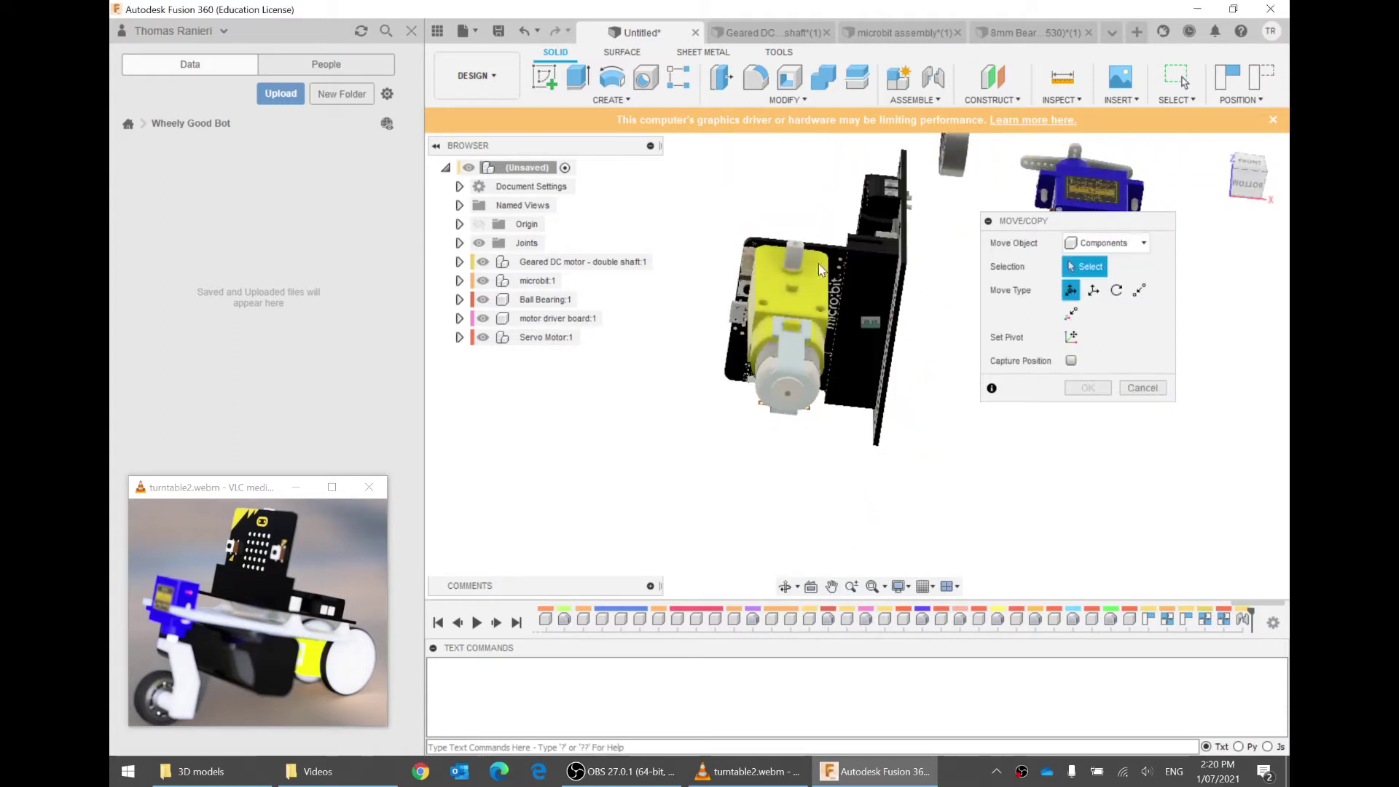
{"action": "middle_click_drag", "start_coordinate": [819, 264], "coordinate": [823, 350], "text": "shift"}
{"action": "left_click", "coordinate": [1243, 186]}
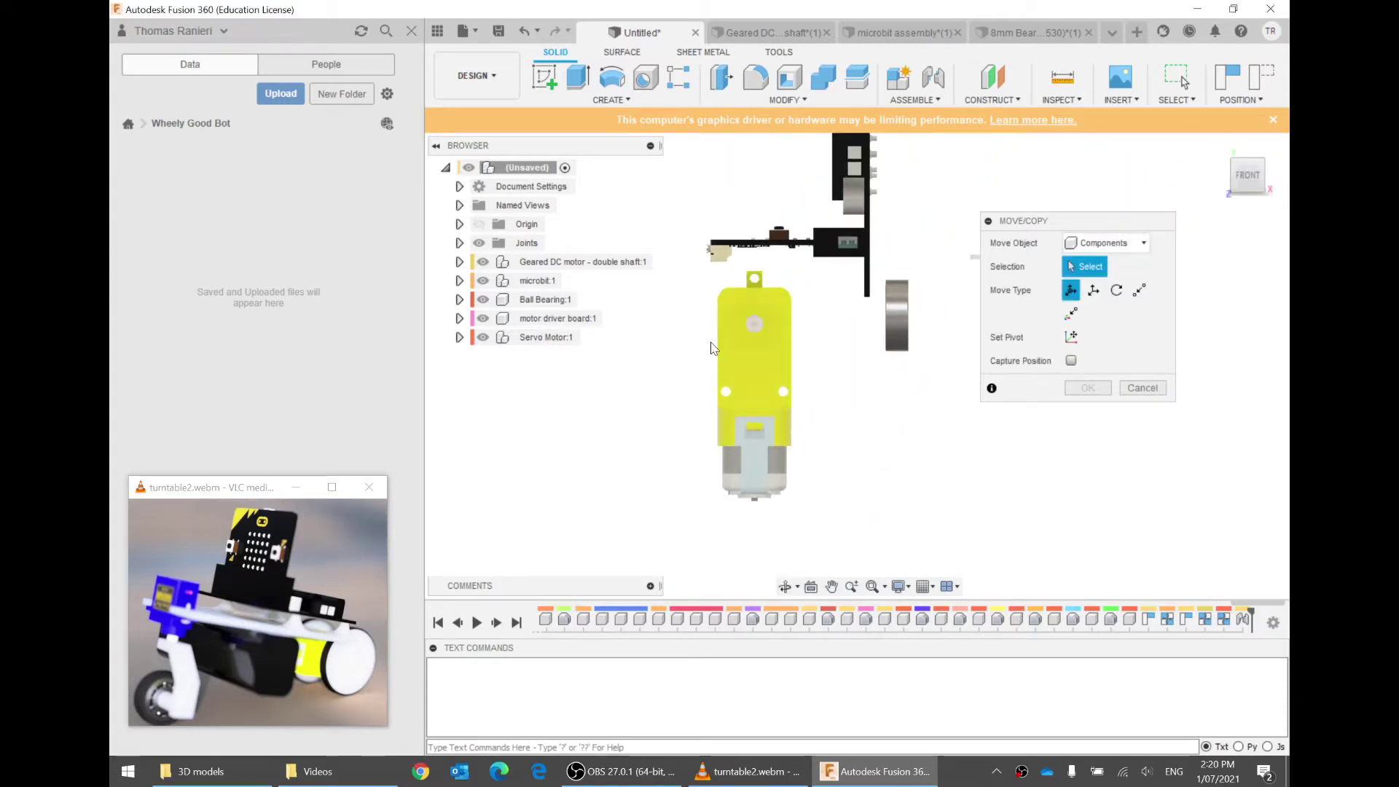
{"action": "scroll", "coordinate": [665, 394], "scroll_direction": "up", "scroll_amount": 3}
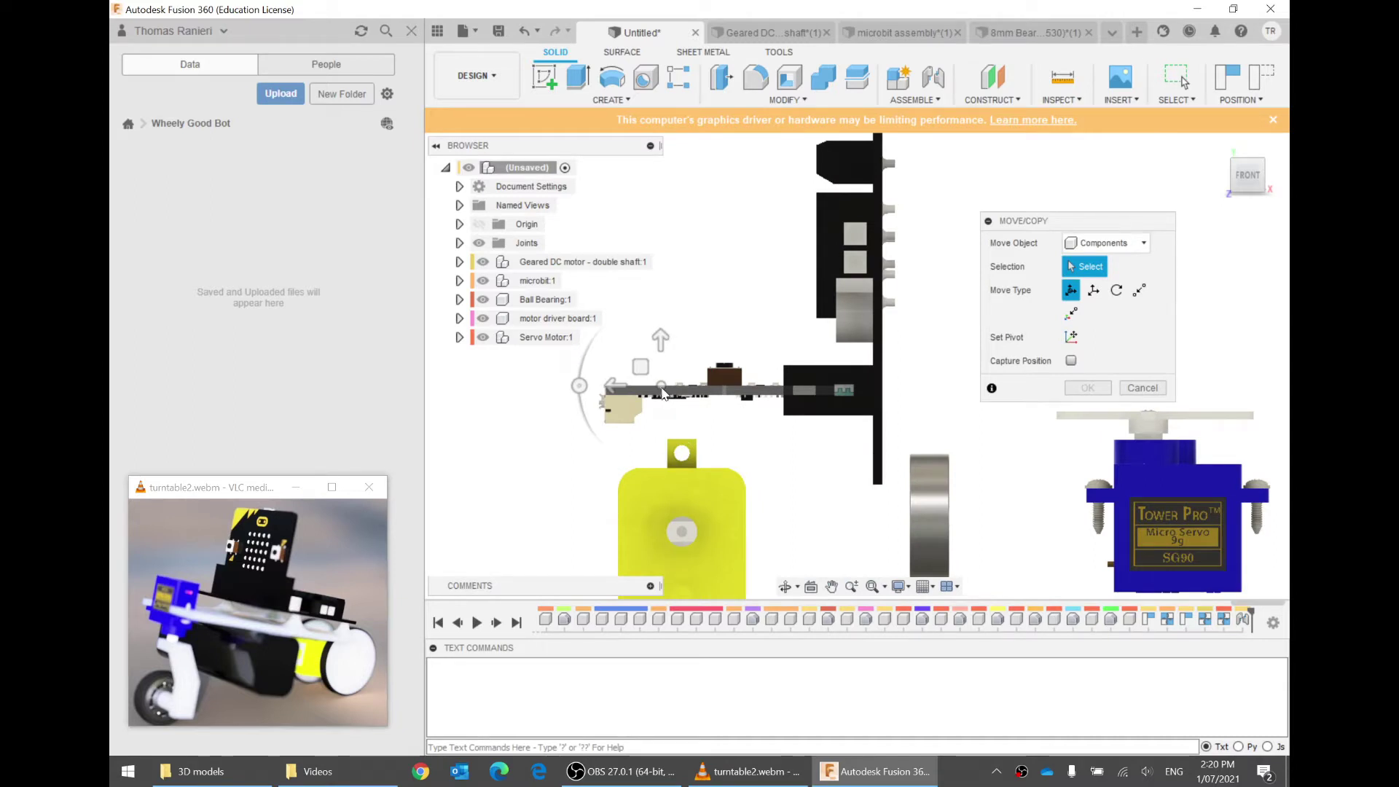
{"action": "left_click", "coordinate": [538, 281]}
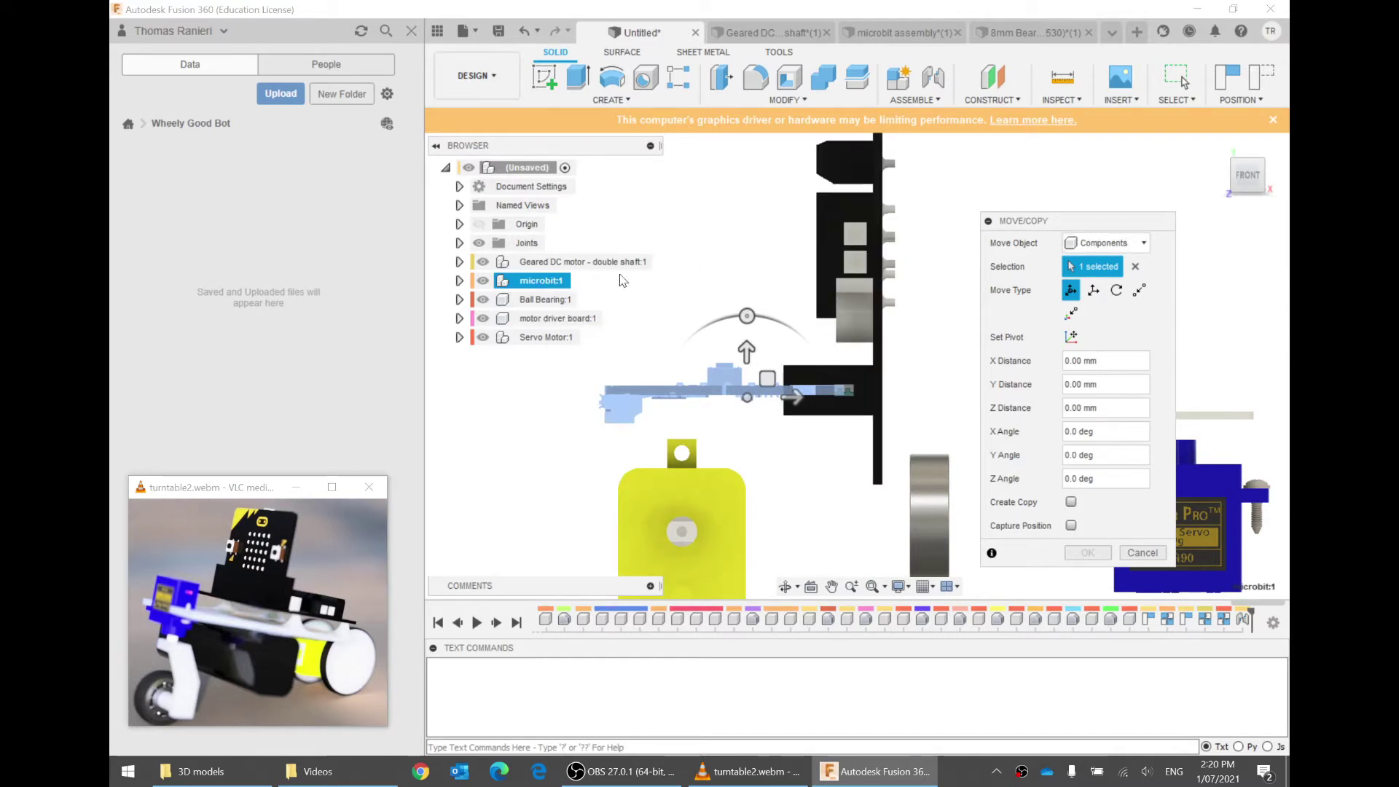
{"action": "left_click_drag", "start_coordinate": [746, 312], "coordinate": [818, 264]}
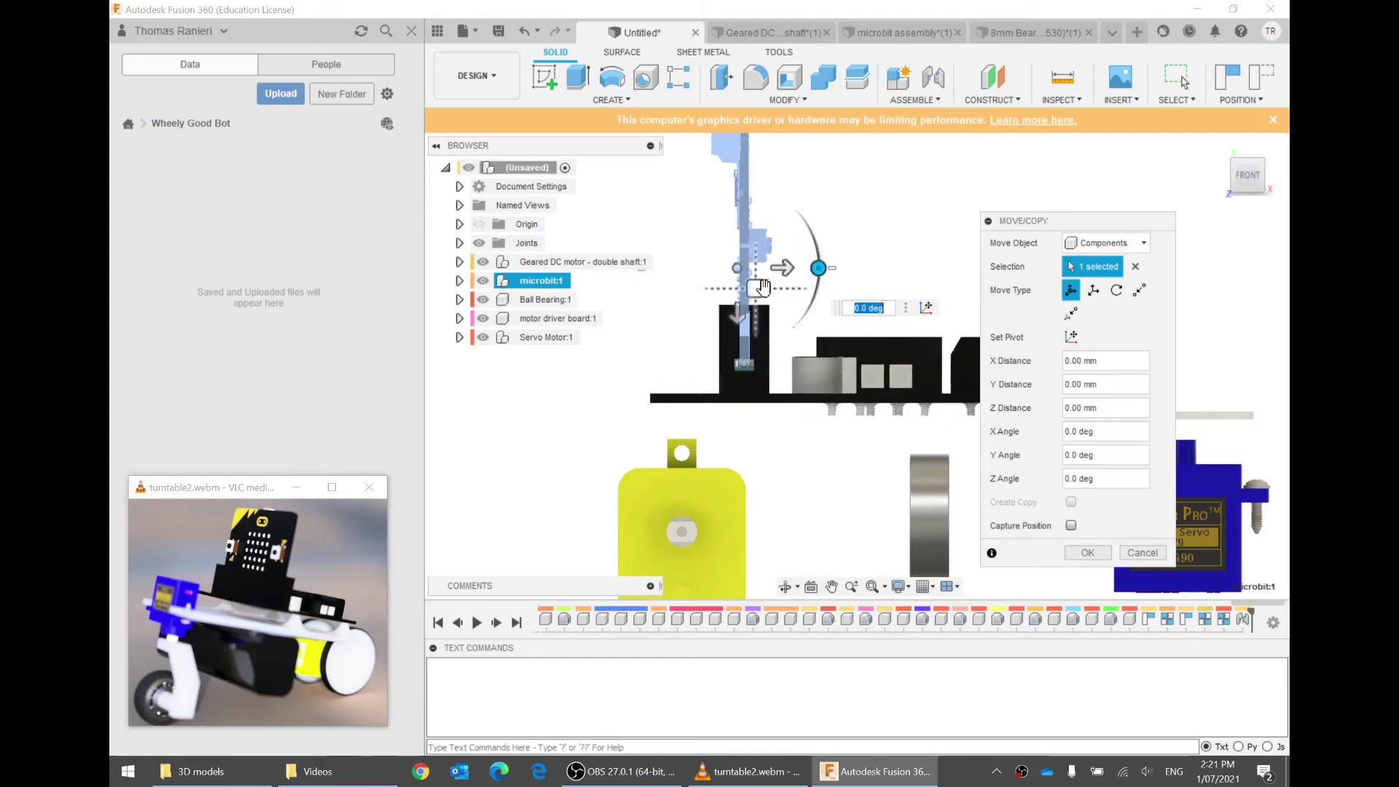
{"action": "left_click_drag", "start_coordinate": [739, 319], "coordinate": [748, 286]}
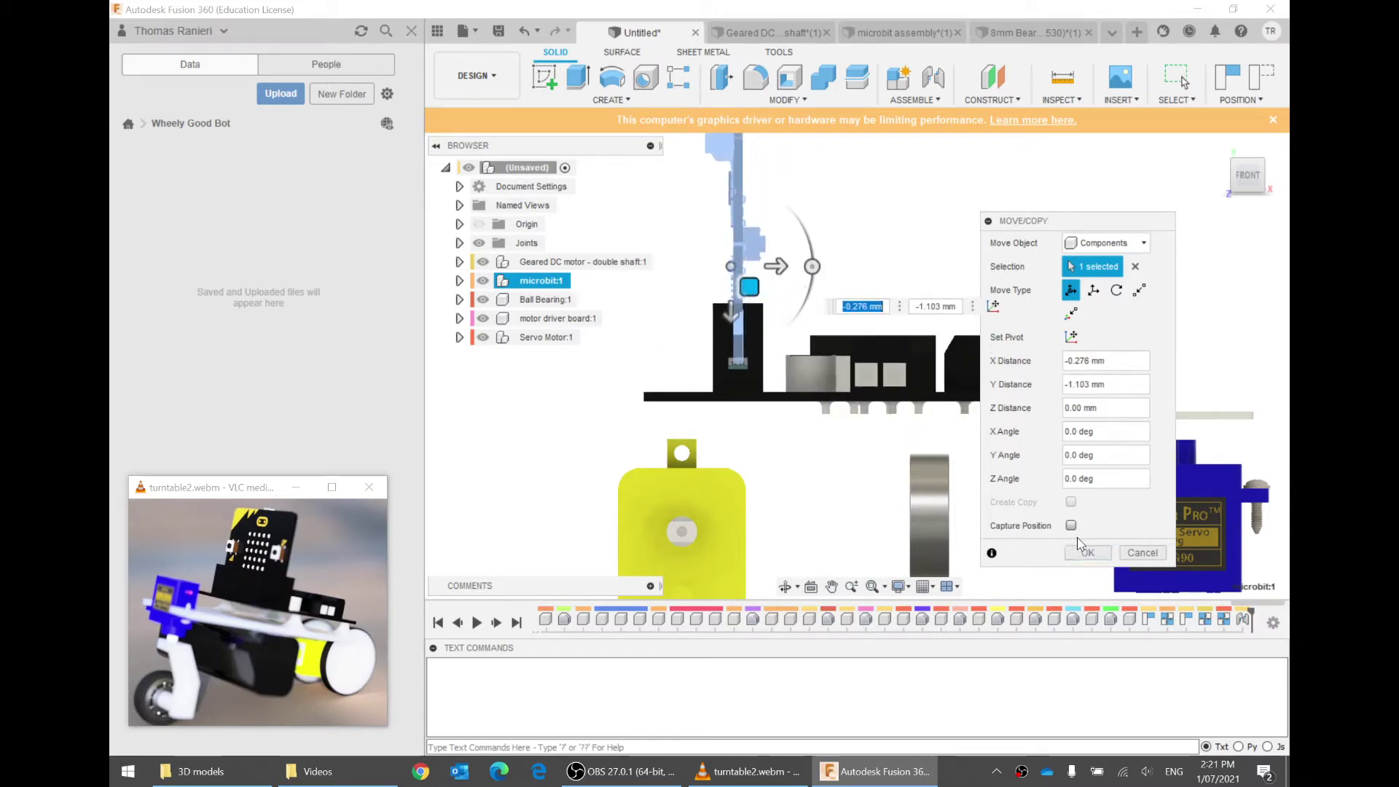
{"action": "left_click", "coordinate": [1087, 554]}
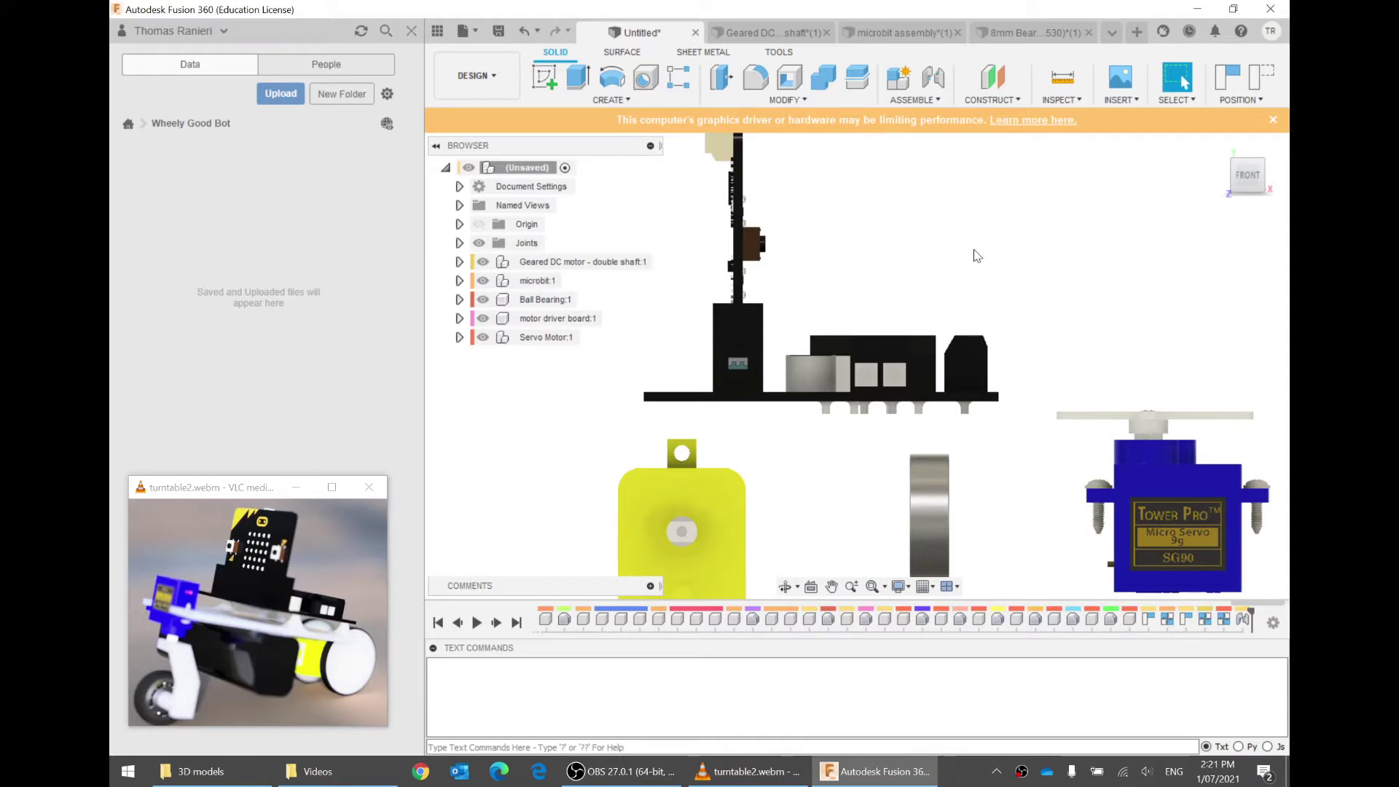
Create an internal standard component named Chassis and make it the active component
{"action": "middle_click_drag", "start_coordinate": [1012, 266], "coordinate": [741, 334], "text": "shift"}
{"action": "scroll", "coordinate": [758, 357], "scroll_direction": "up", "scroll_amount": 3}
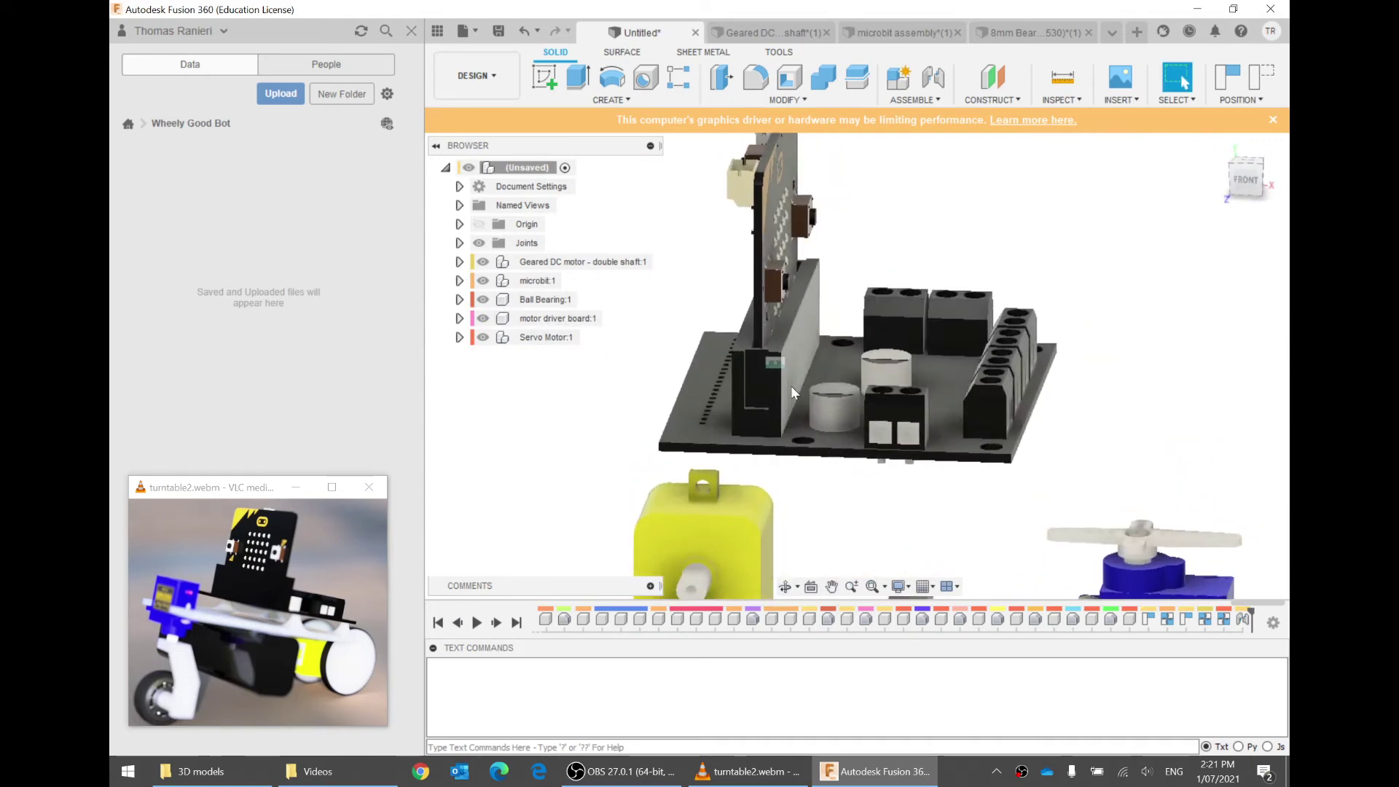
{"action": "middle_click_drag", "start_coordinate": [816, 356], "coordinate": [642, 437], "text": "shift"}
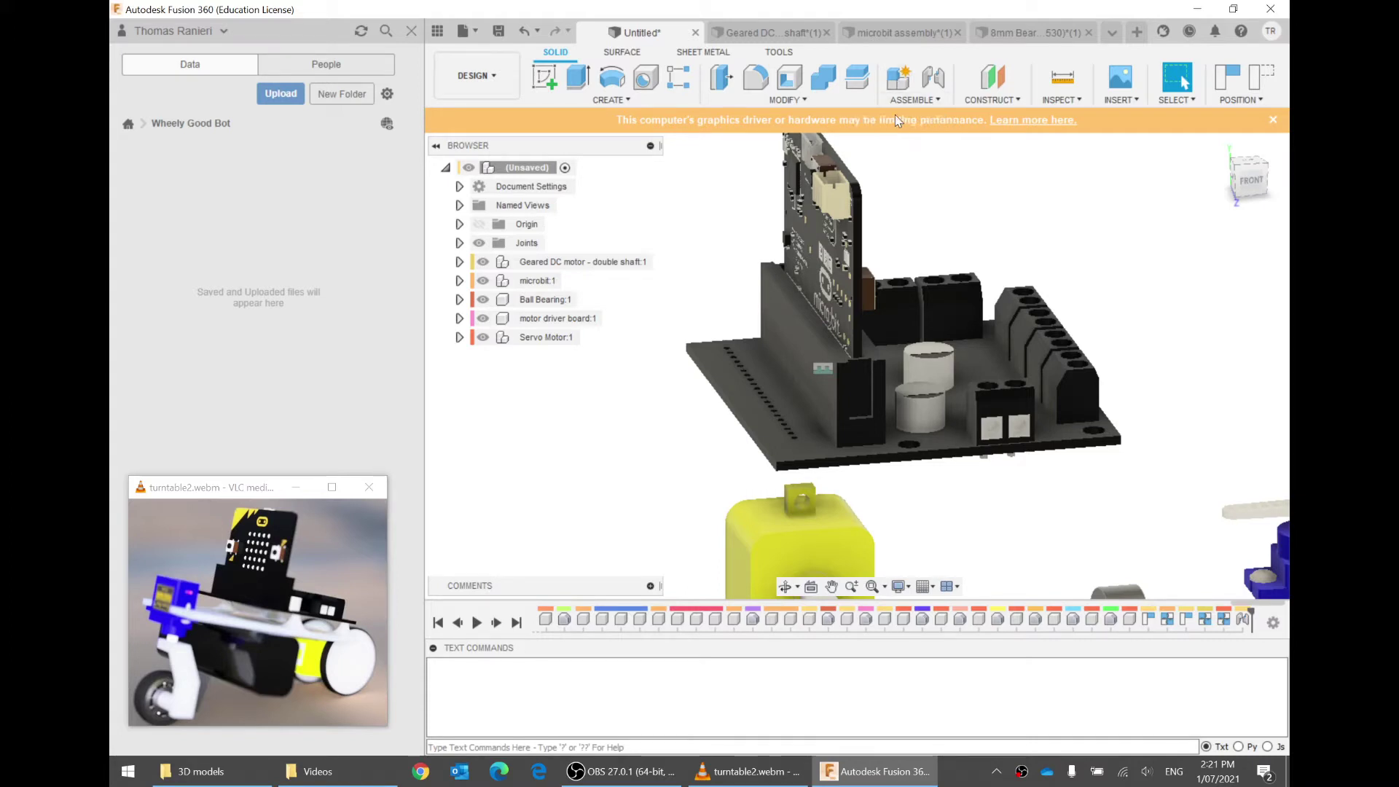
{"action": "left_click", "coordinate": [901, 82]}
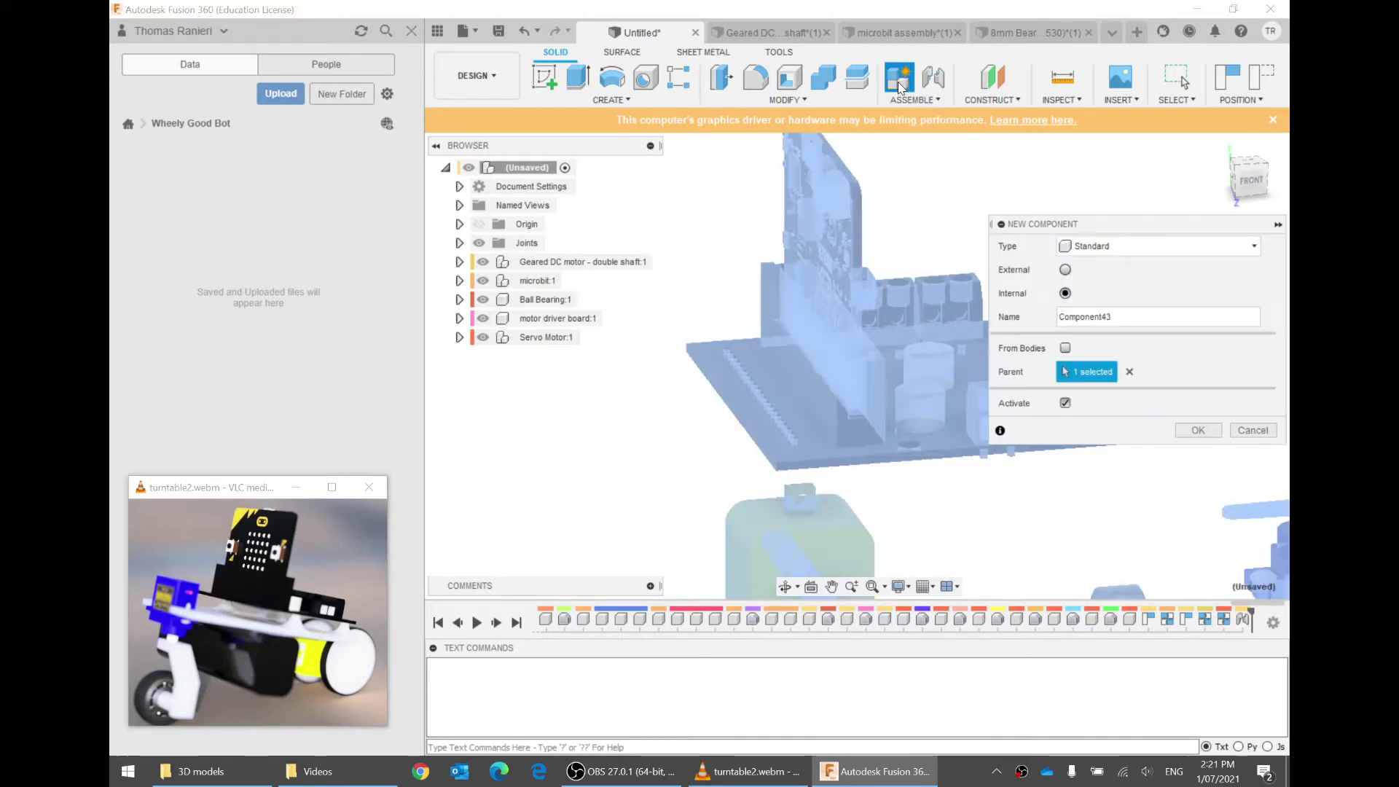
{"action": "left_click", "coordinate": [895, 305]}
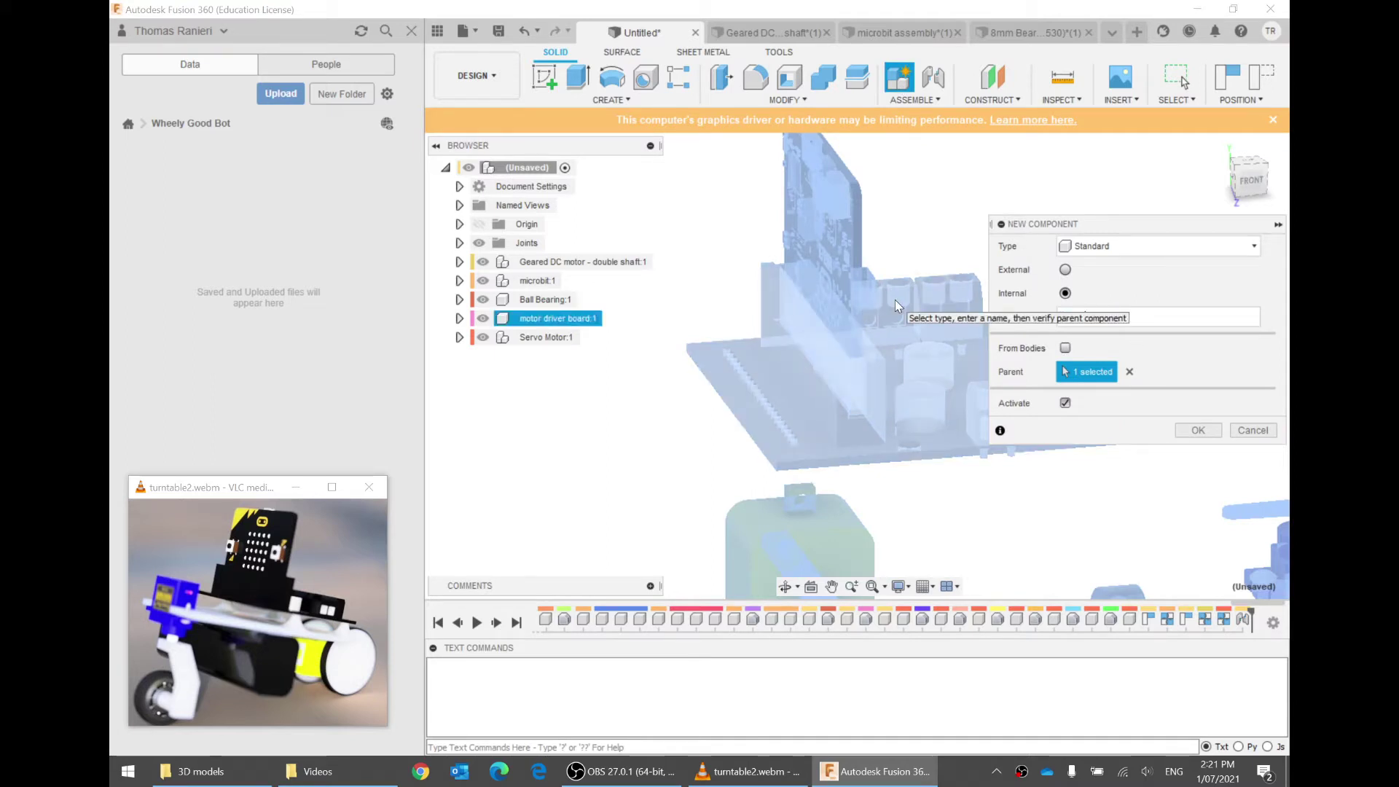
{"action": "type", "text": "Chassis"}
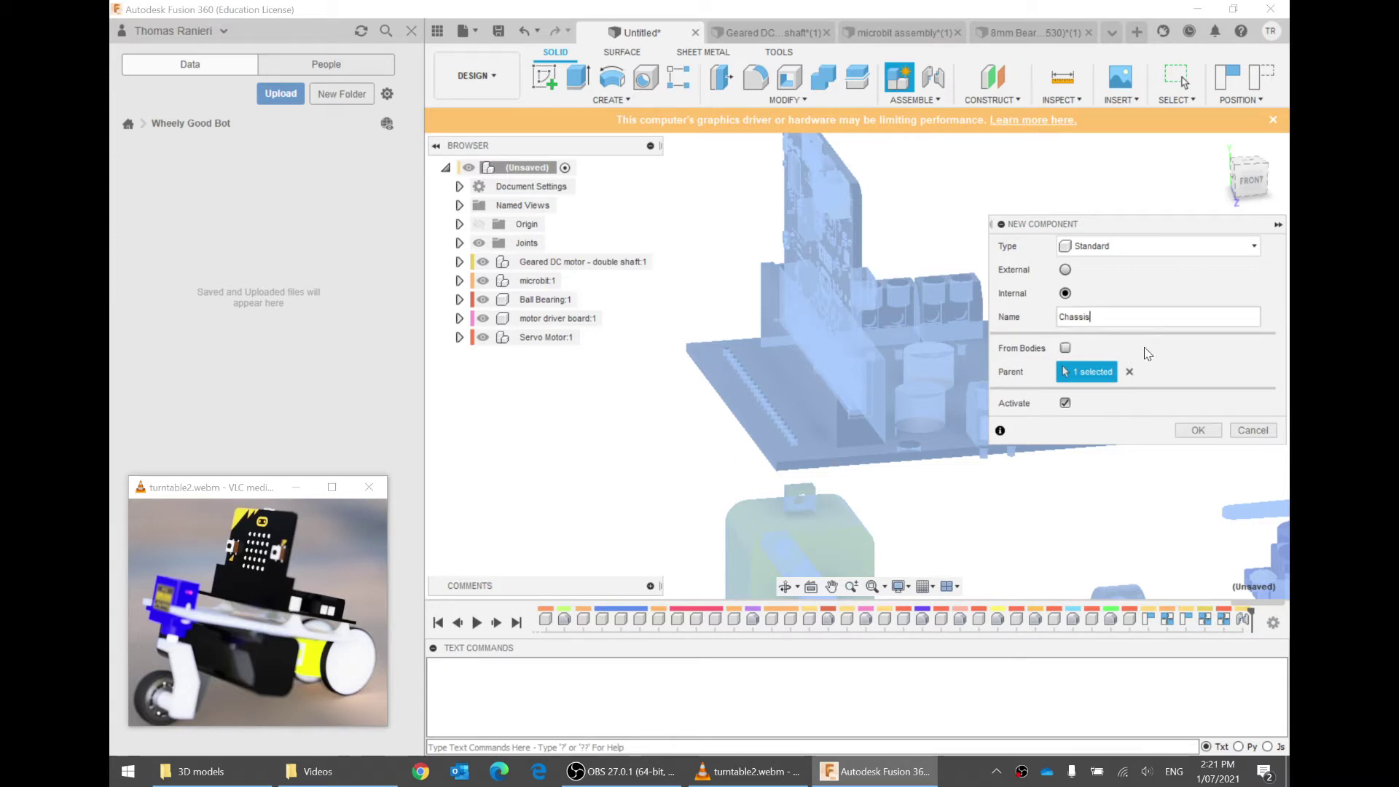
{"action": "left_click", "coordinate": [1200, 430]}
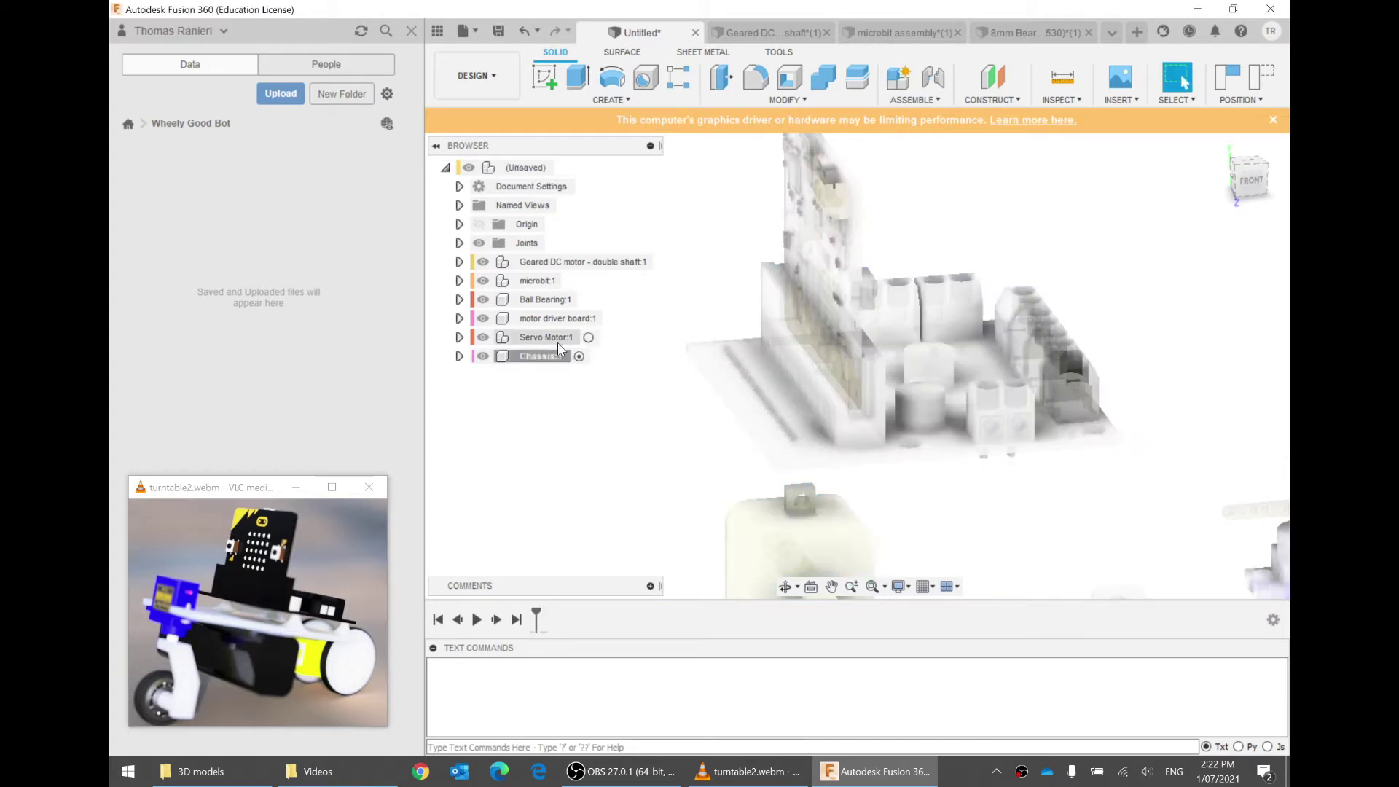
Expand the Chassis component and examine how the motor, boards, bearing and servo are arranged from above and at an angle
{"action": "scroll", "coordinate": [1091, 336], "scroll_direction": "down", "scroll_amount": 5}
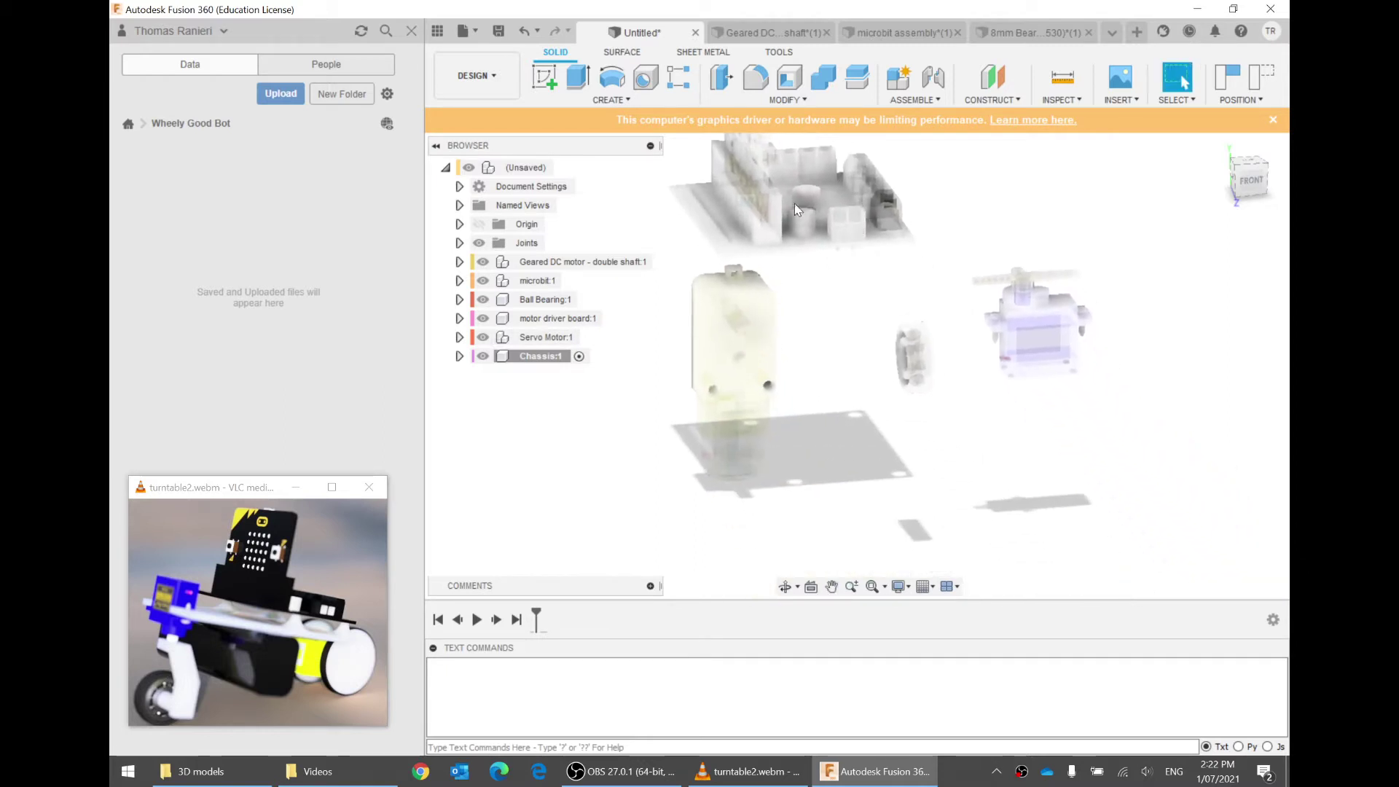
{"action": "left_click", "coordinate": [531, 360]}
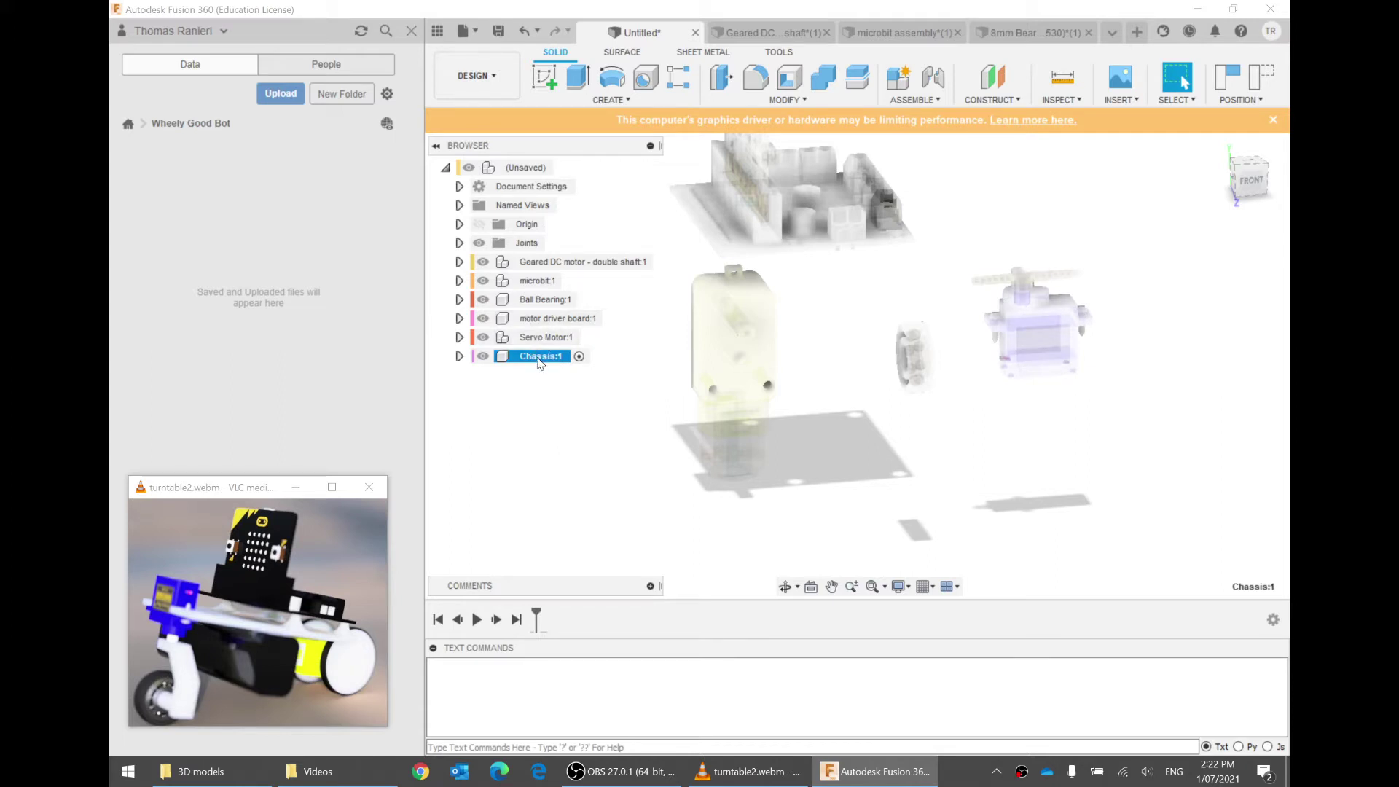
{"action": "left_click", "coordinate": [459, 356]}
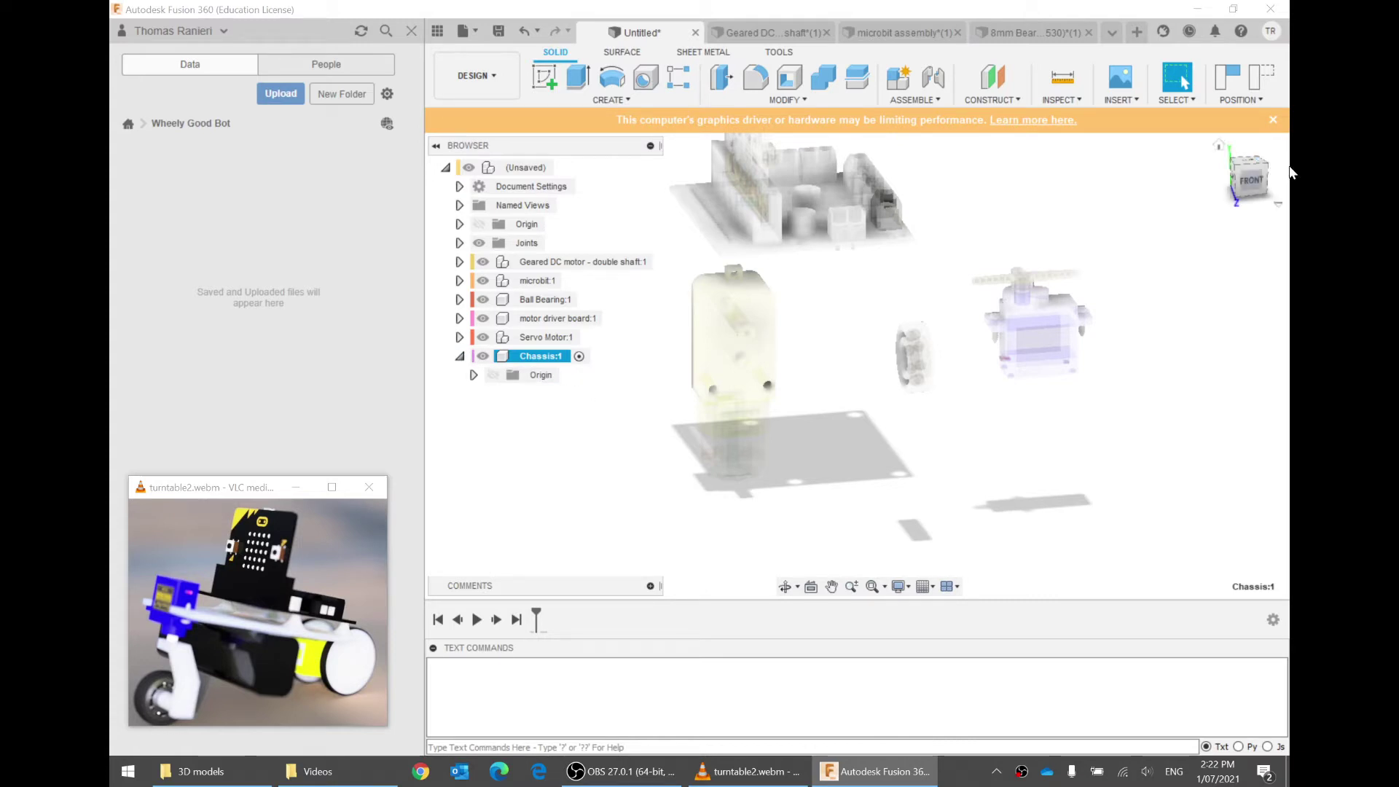
{"action": "middle_click_drag", "start_coordinate": [1087, 284], "coordinate": [968, 368], "text": "shift"}
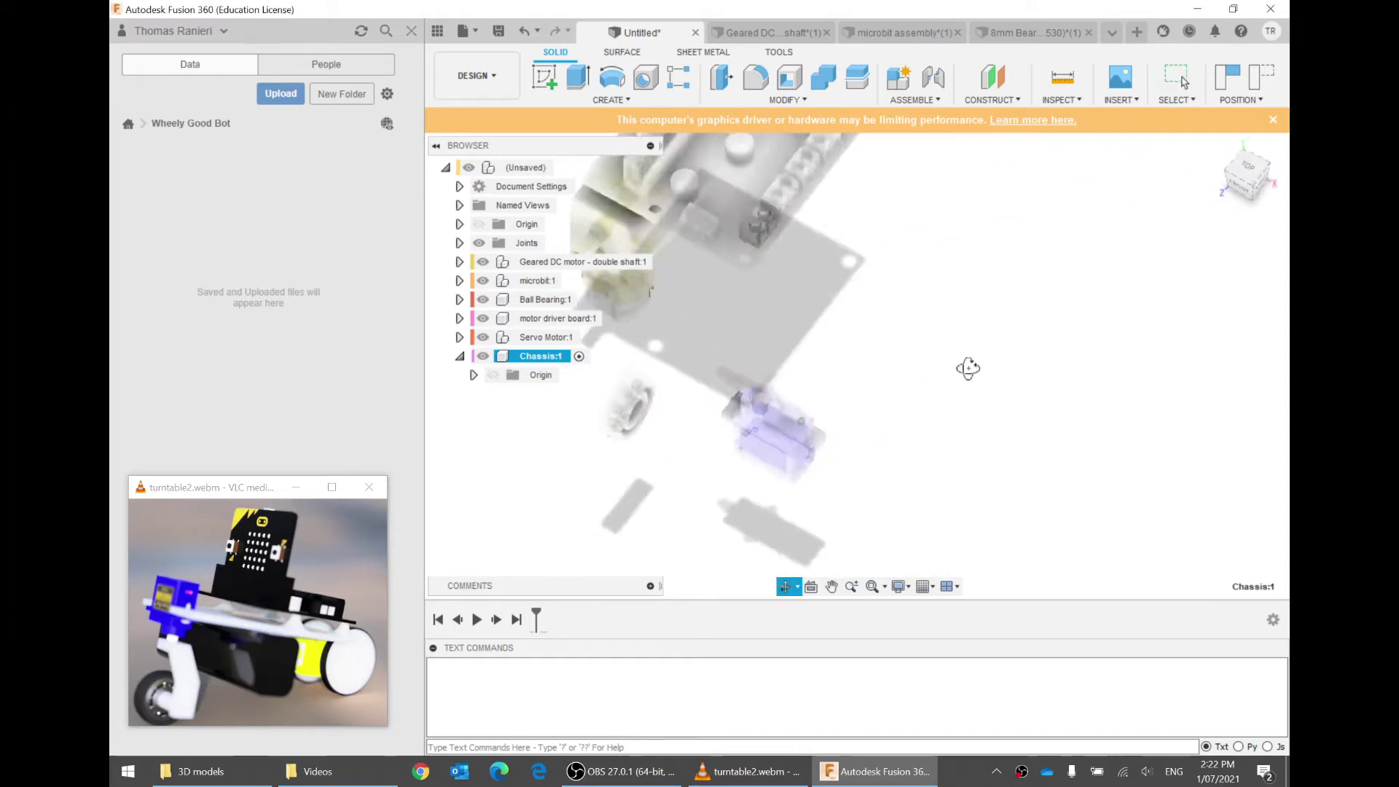
{"action": "left_click", "coordinate": [1244, 164]}
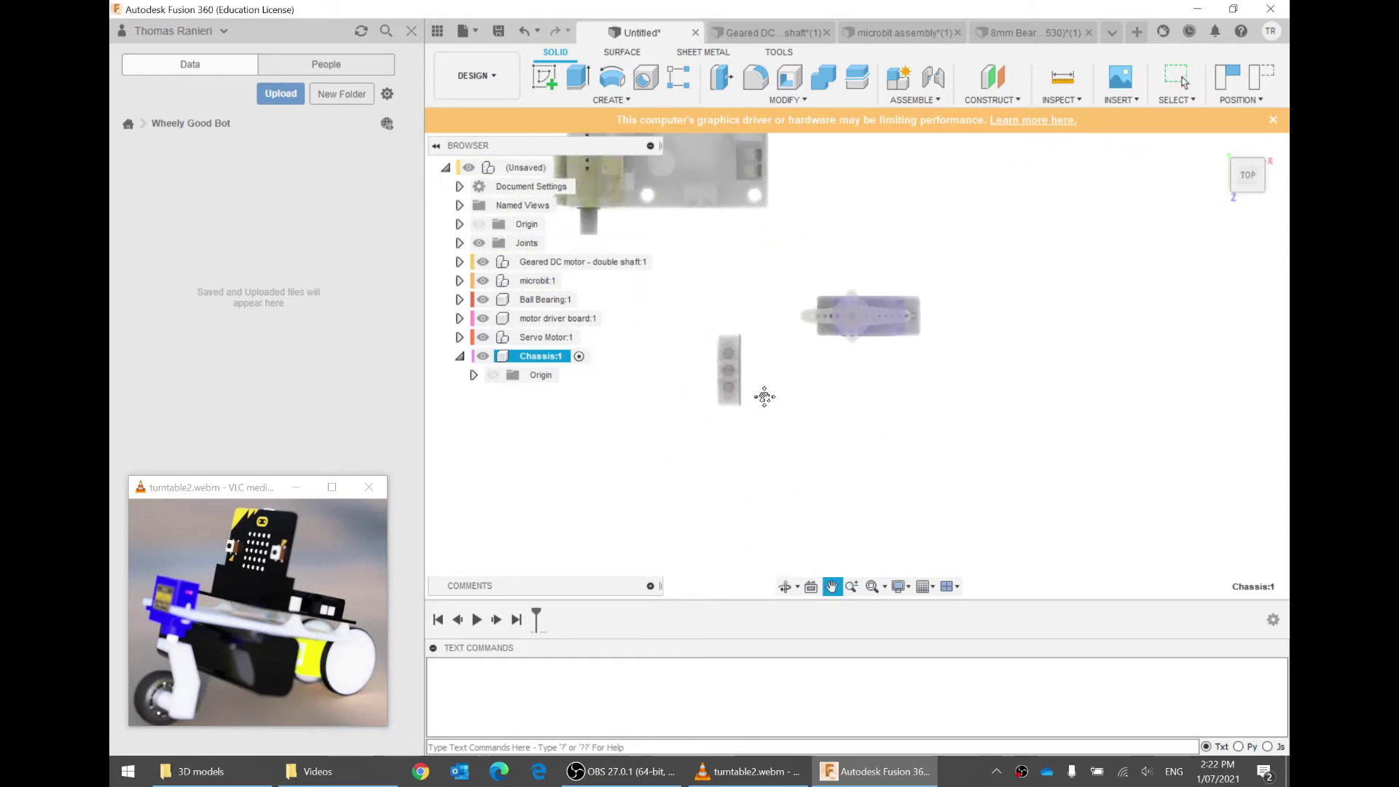
{"action": "middle_click_drag", "start_coordinate": [741, 316], "coordinate": [726, 444]}
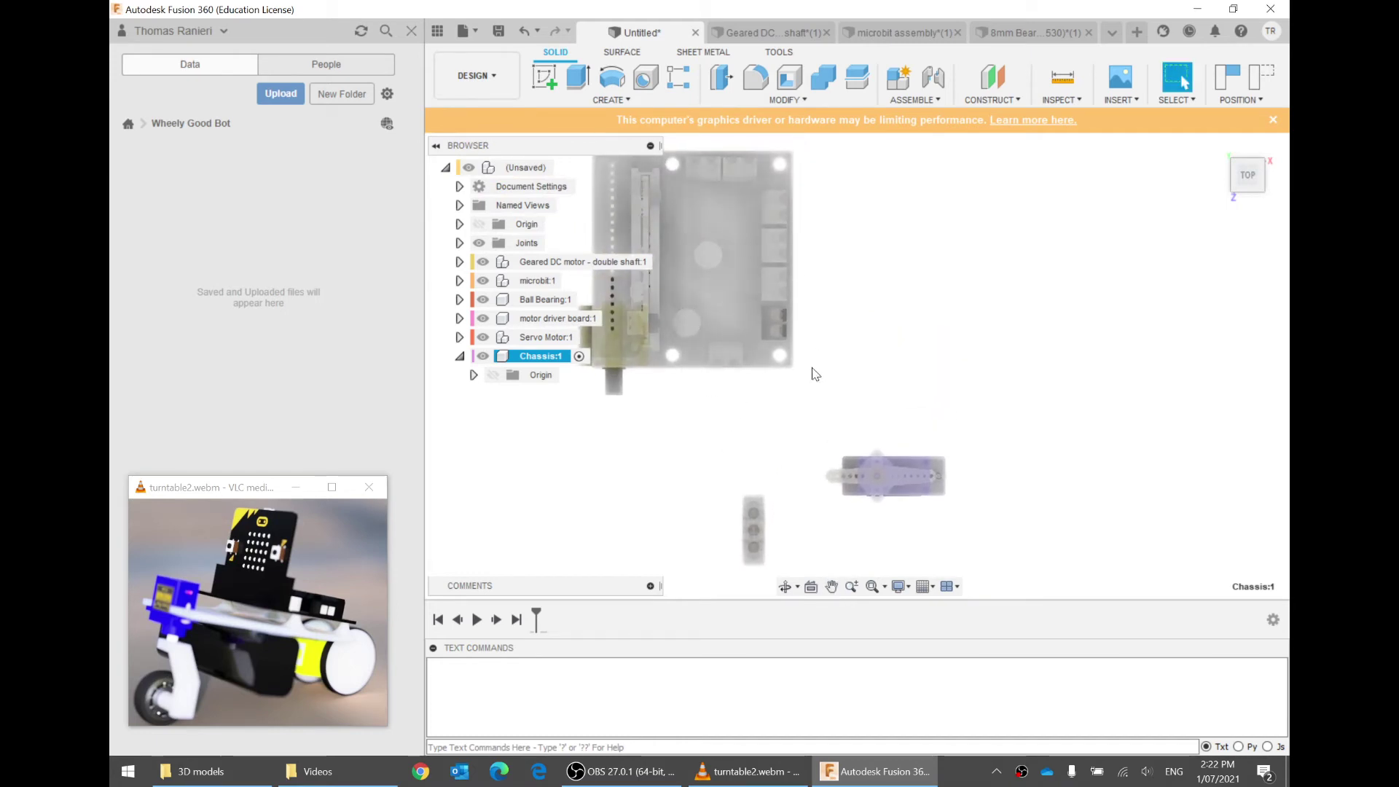
{"action": "left_click", "coordinate": [872, 206]}
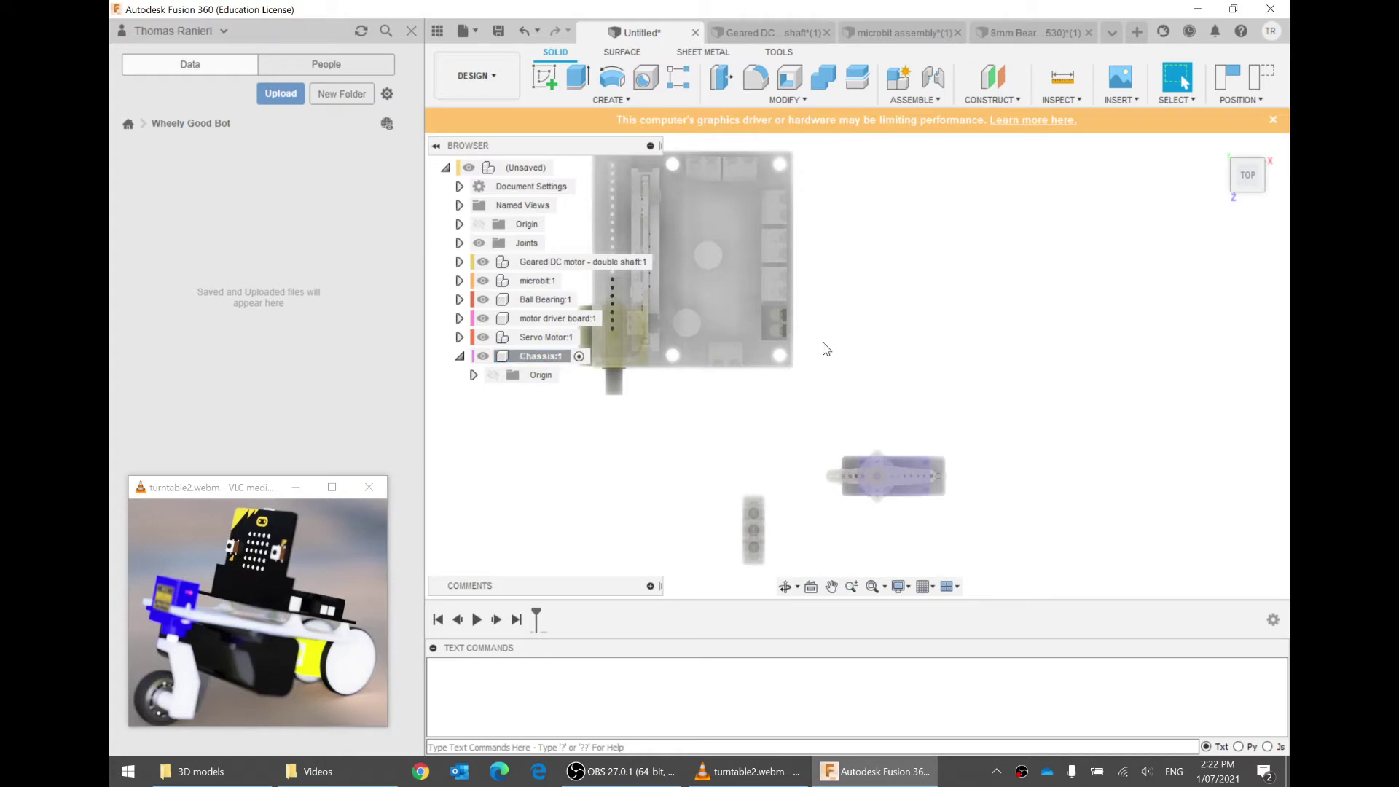
{"action": "middle_click_drag", "start_coordinate": [774, 391], "coordinate": [715, 300], "text": "shift"}
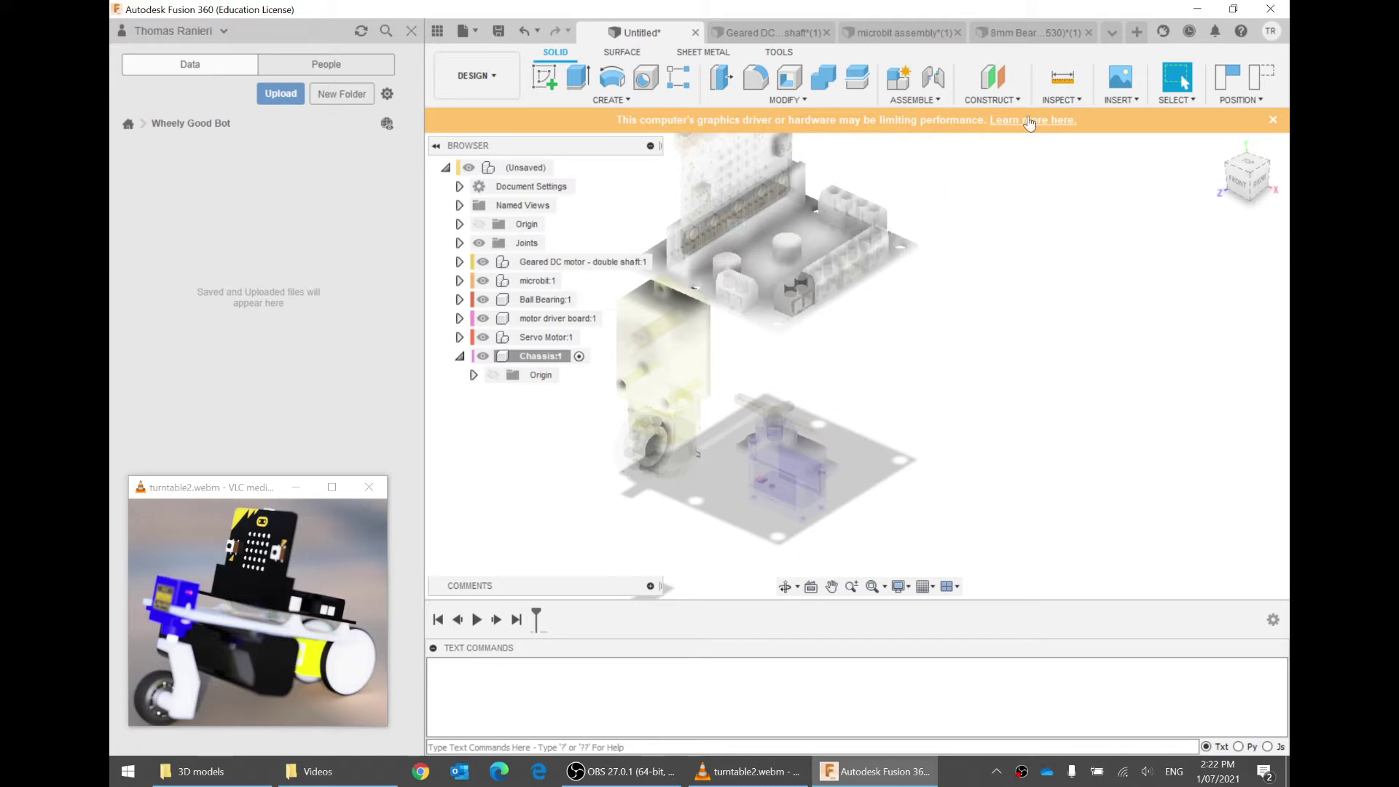
Measure the diameter and centre-to-centre spacing of the two mounting holes beside the motor driver board's long row of terminal blocks
{"action": "left_click", "coordinate": [1063, 73]}
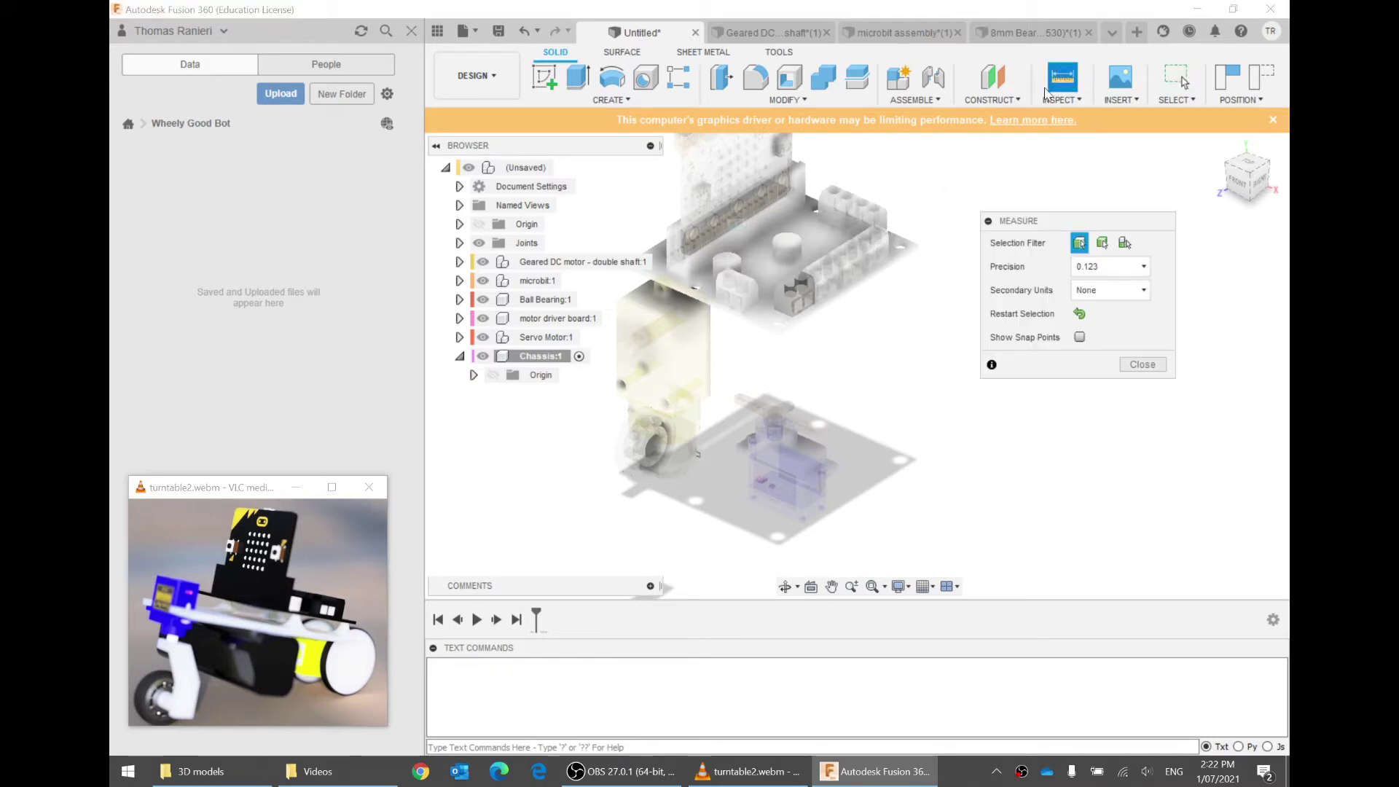
{"action": "scroll", "coordinate": [780, 329], "scroll_direction": "up", "scroll_amount": 3}
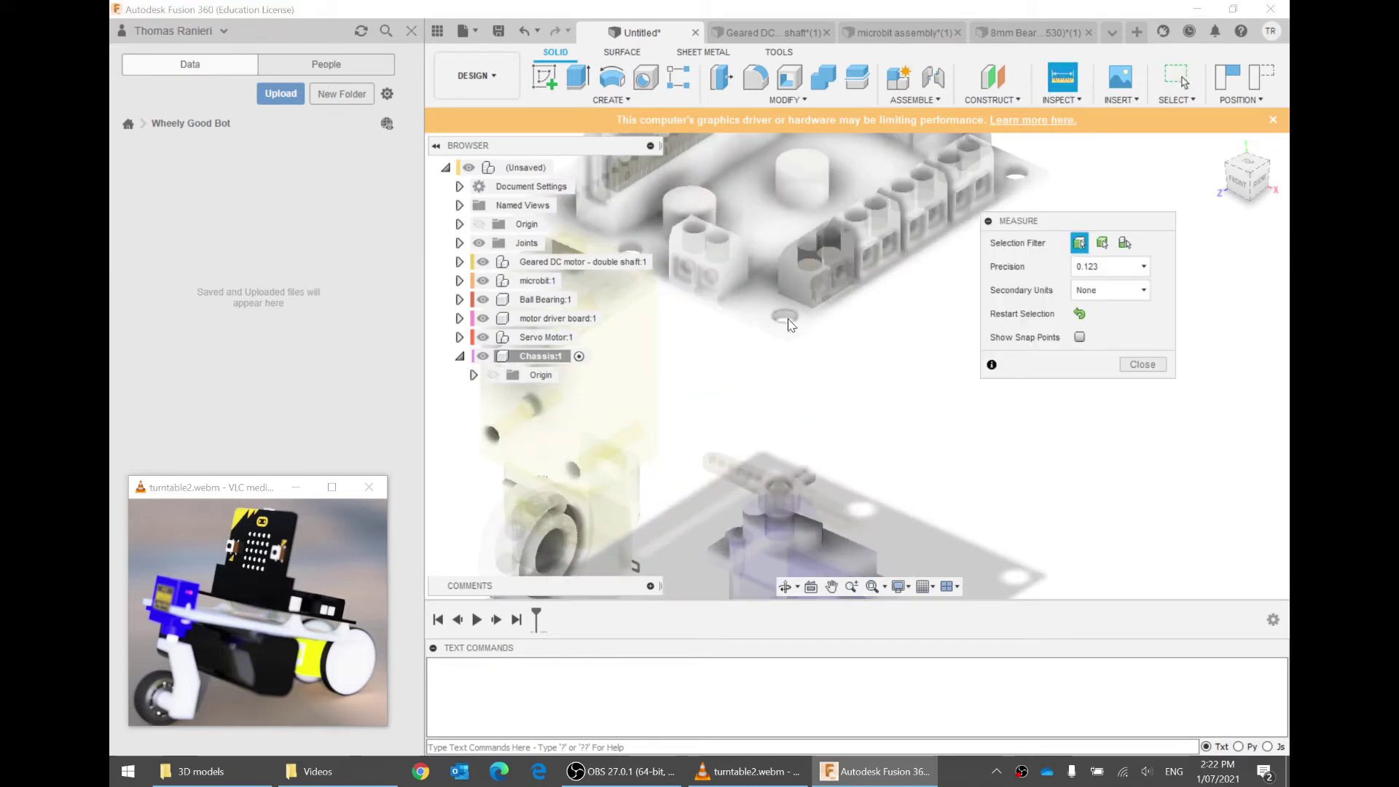
{"action": "scroll", "coordinate": [791, 324], "scroll_direction": "up", "scroll_amount": 3}
{"action": "left_click", "coordinate": [791, 321]}
{"action": "middle_click_drag", "start_coordinate": [936, 208], "coordinate": [762, 325]}
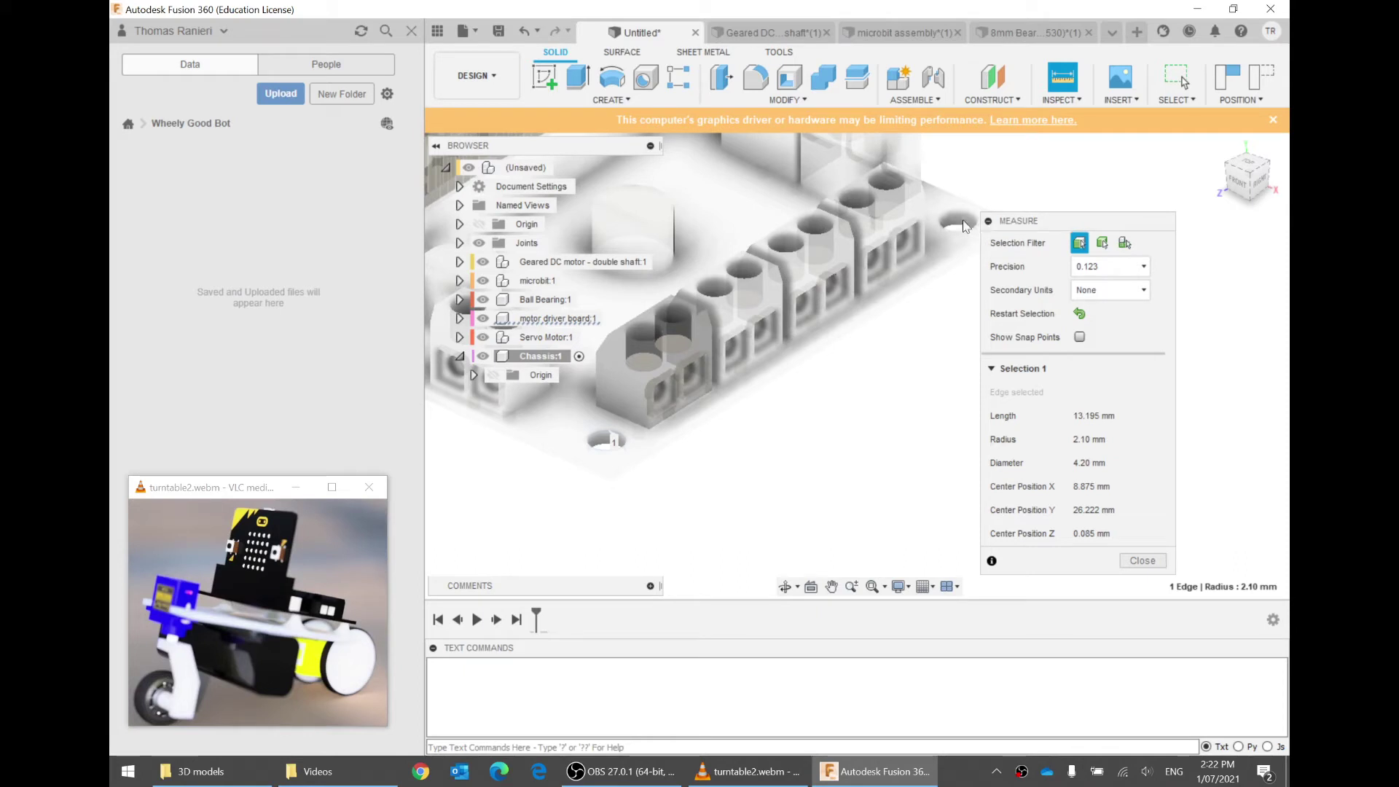
{"action": "left_click", "coordinate": [957, 215]}
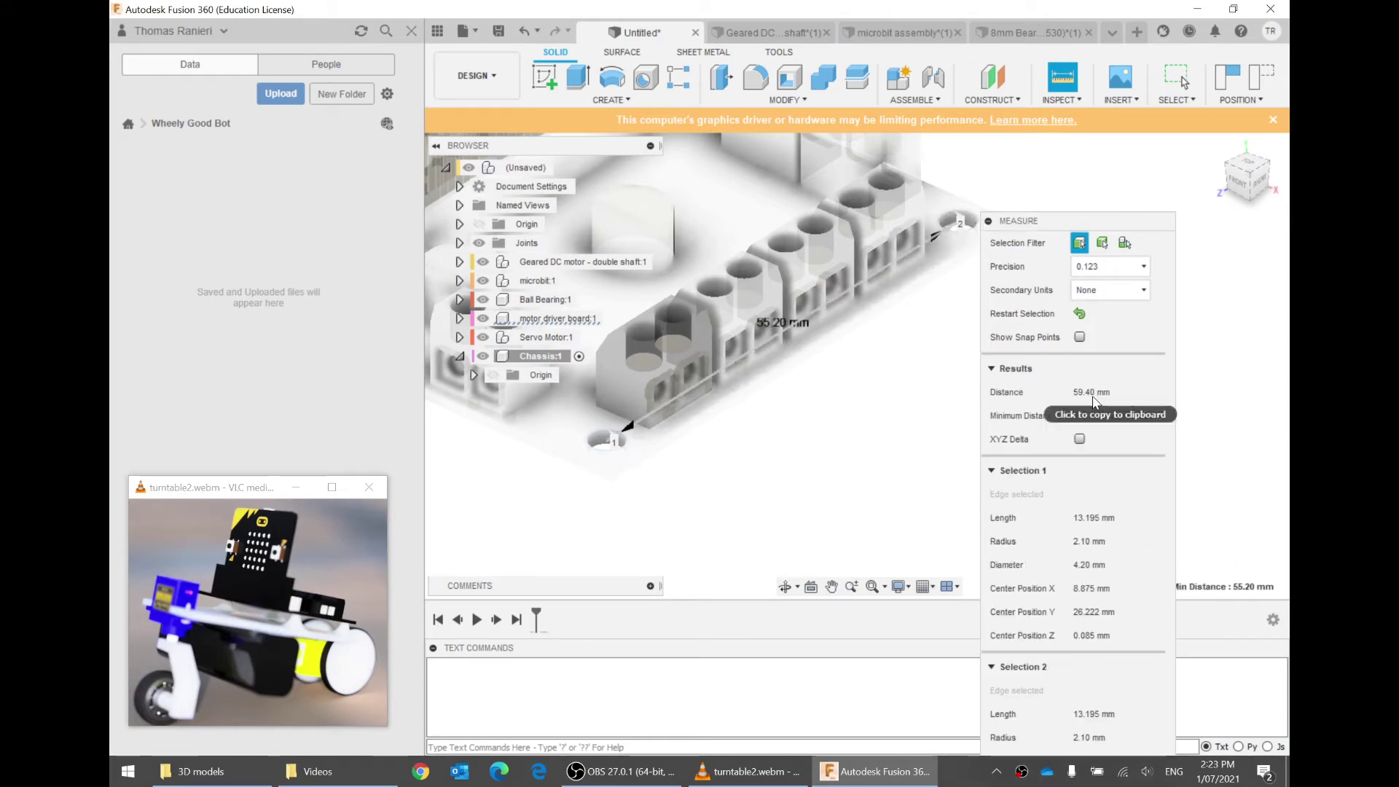
{"action": "scroll", "coordinate": [845, 483], "scroll_direction": "down", "scroll_amount": 3}
{"action": "scroll", "coordinate": [845, 483], "scroll_direction": "down", "scroll_amount": 3}
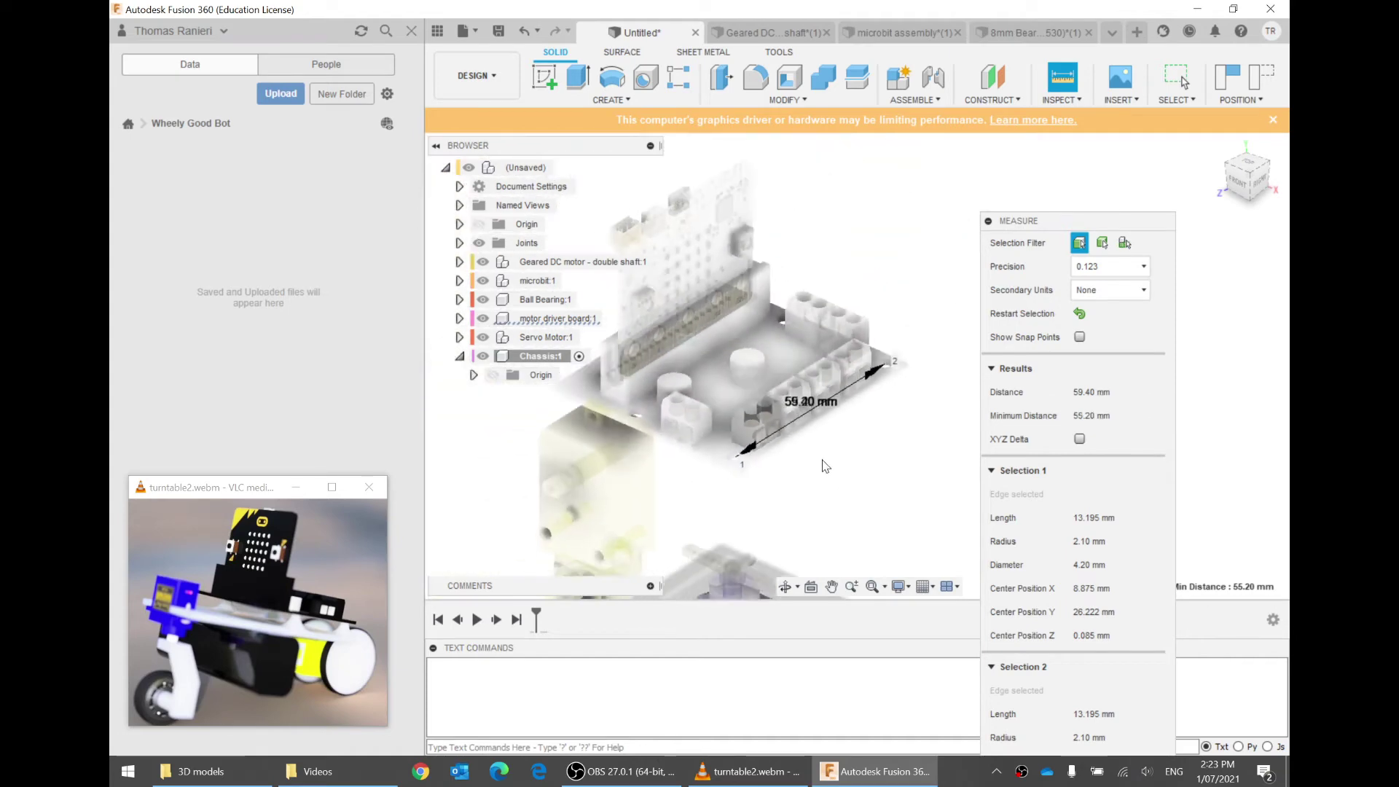
{"action": "middle_click_drag", "start_coordinate": [831, 274], "coordinate": [843, 346]}
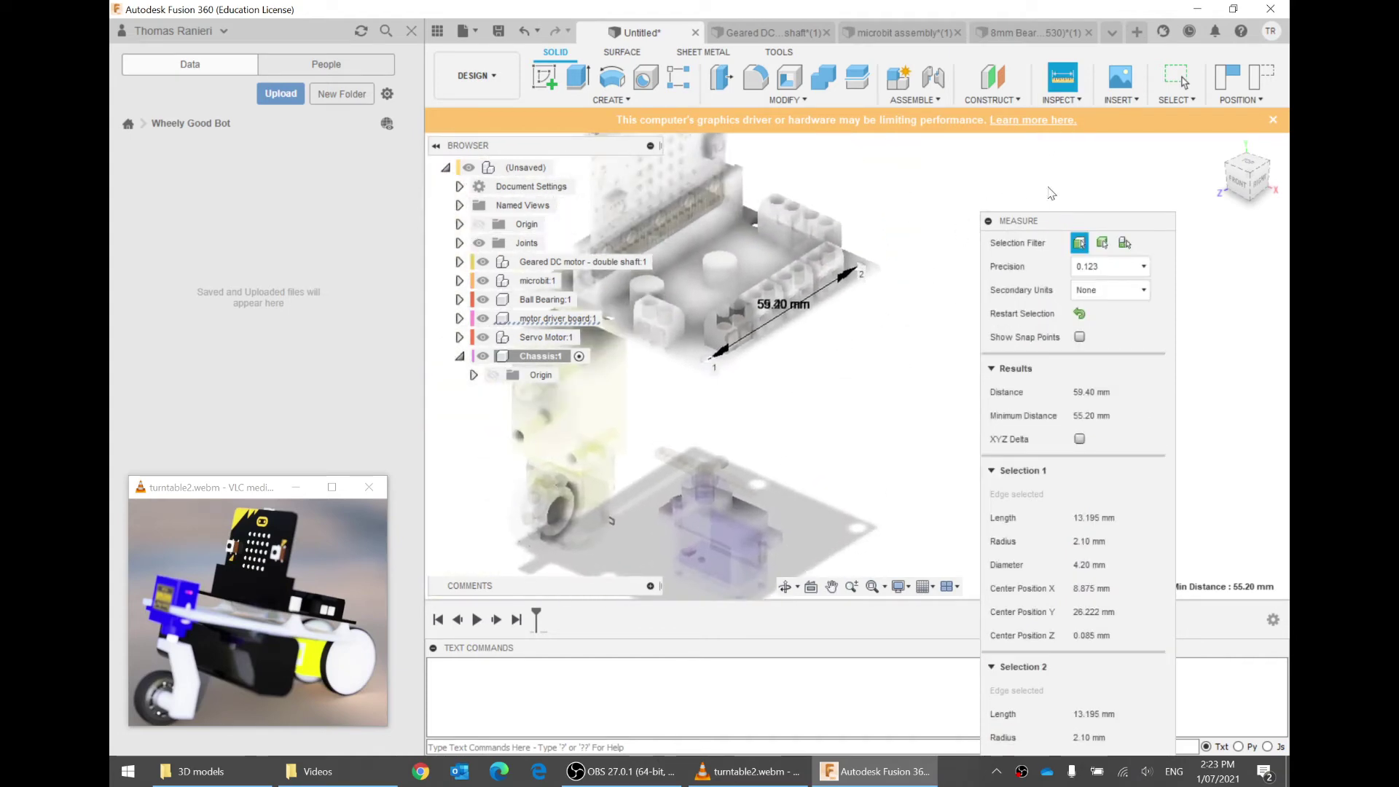
{"action": "left_click_drag", "start_coordinate": [1035, 228], "coordinate": [1056, 68]}
{"action": "left_click", "coordinate": [1165, 700]}
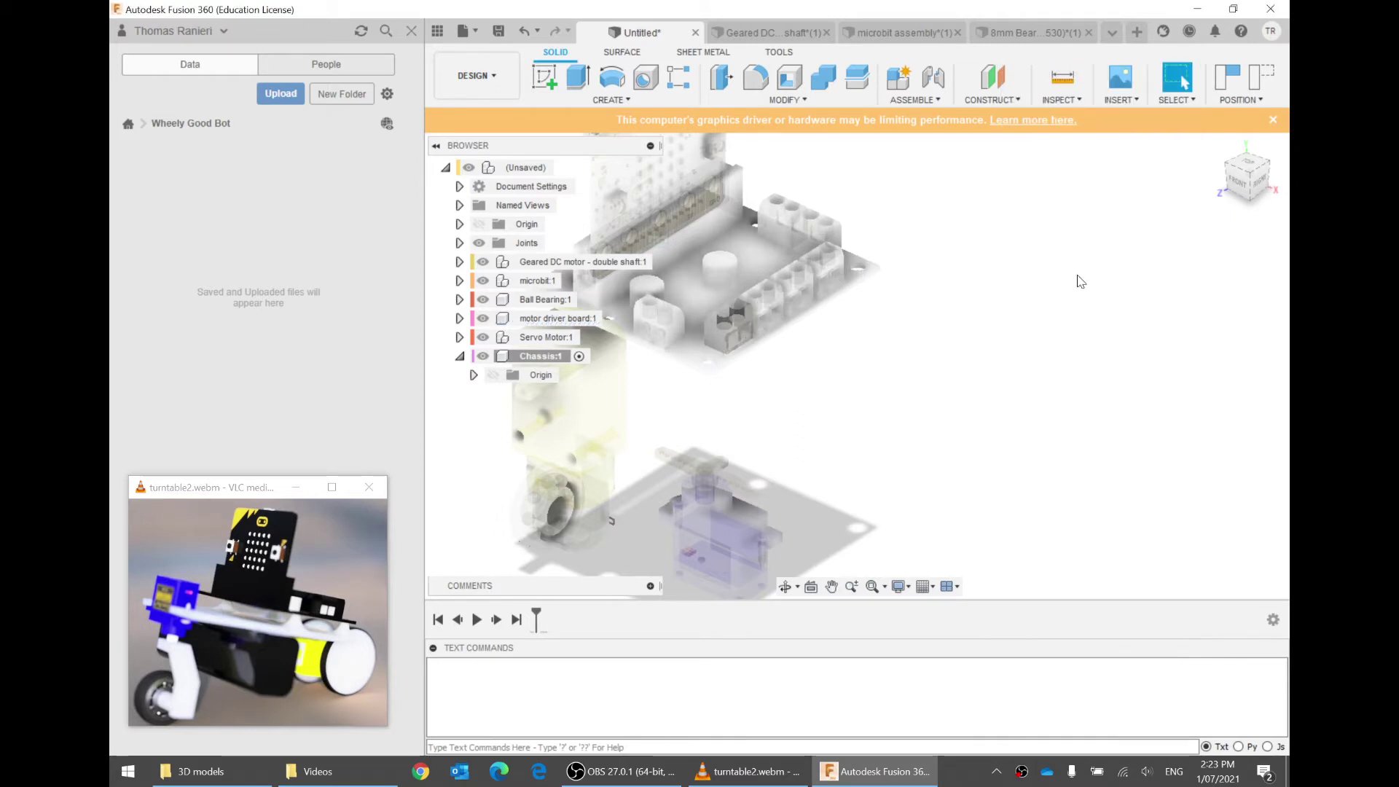
Measure the centre-to-centre spacing of the two mounting holes on the motor driver board's side nearest the geared motor
{"action": "left_click", "coordinate": [1059, 77]}
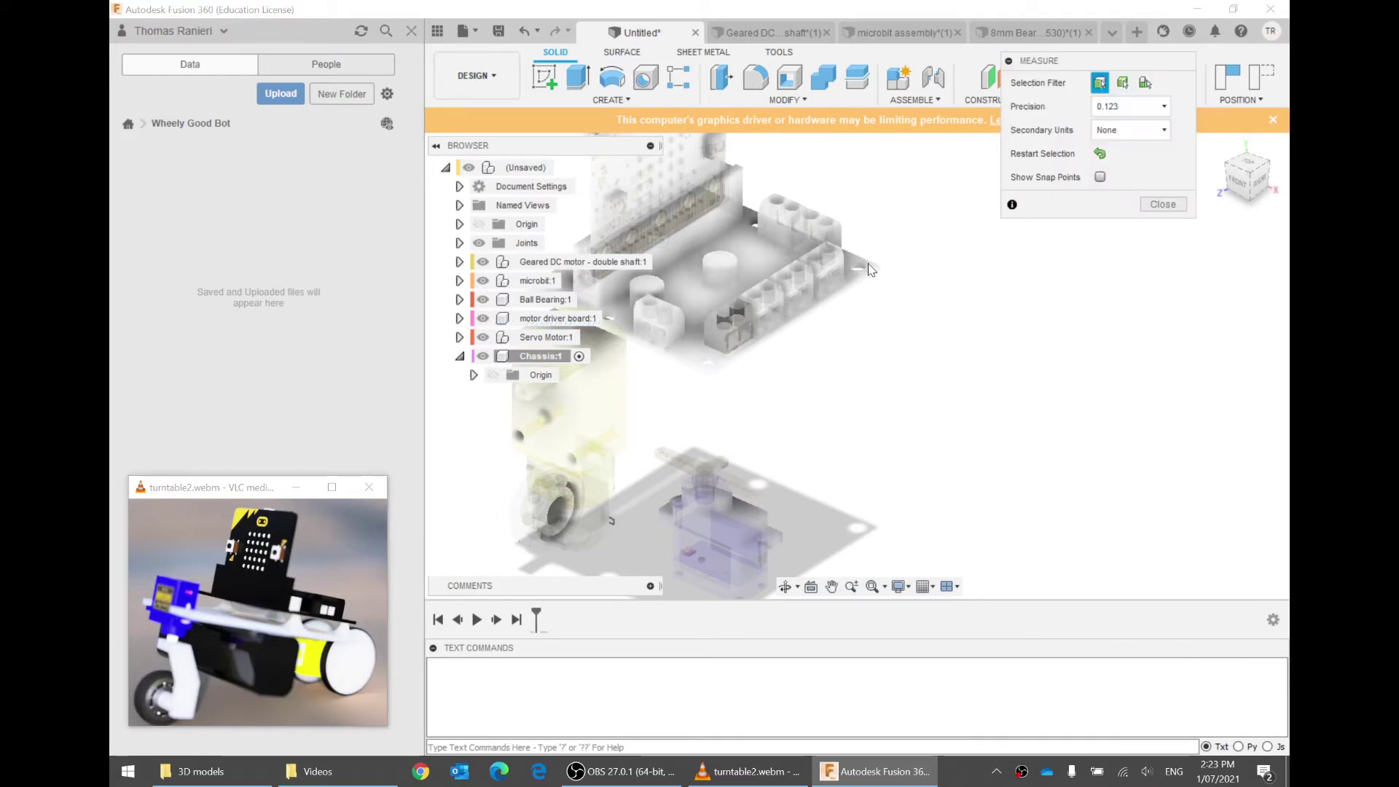
{"action": "left_click", "coordinate": [708, 365]}
{"action": "scroll", "coordinate": [741, 360], "scroll_direction": "up", "scroll_amount": 5}
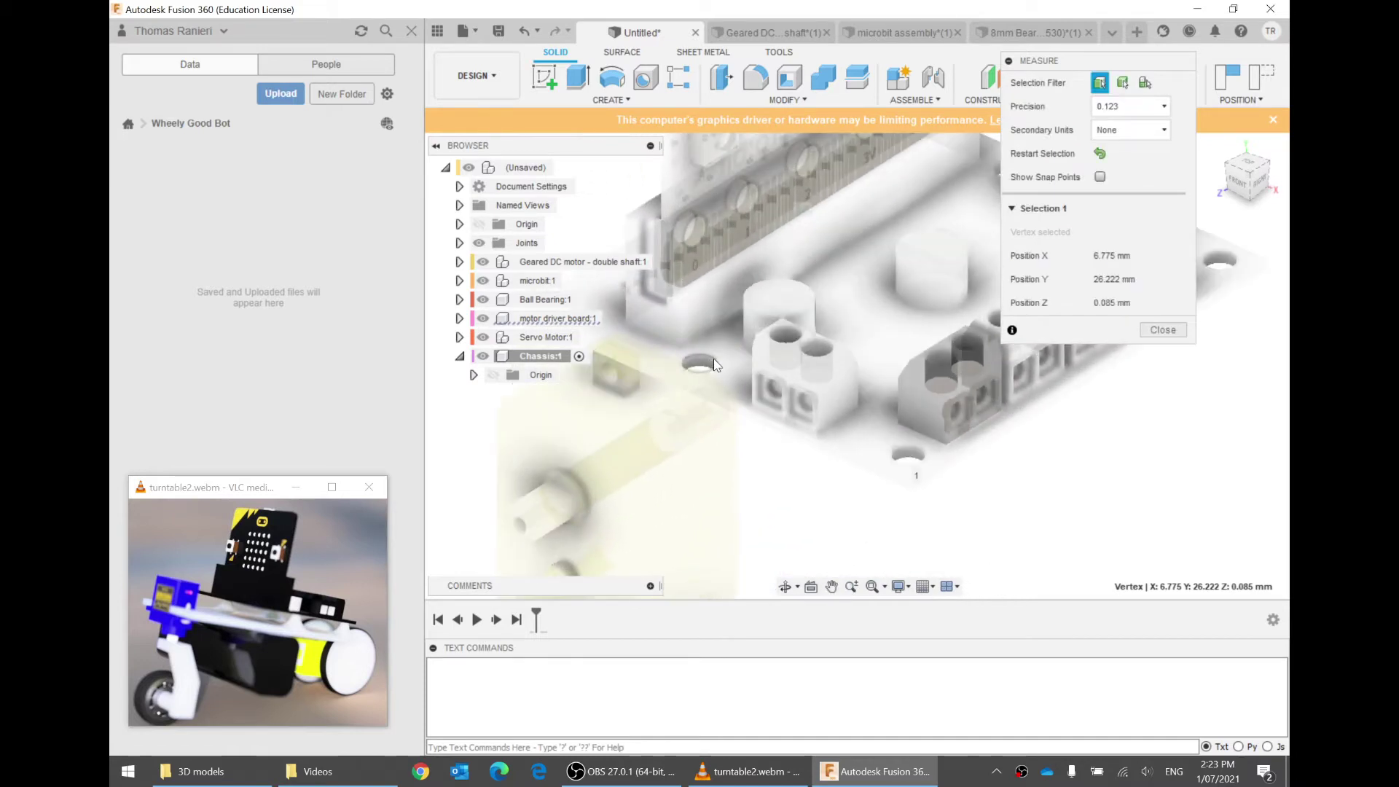
{"action": "left_click", "coordinate": [716, 366]}
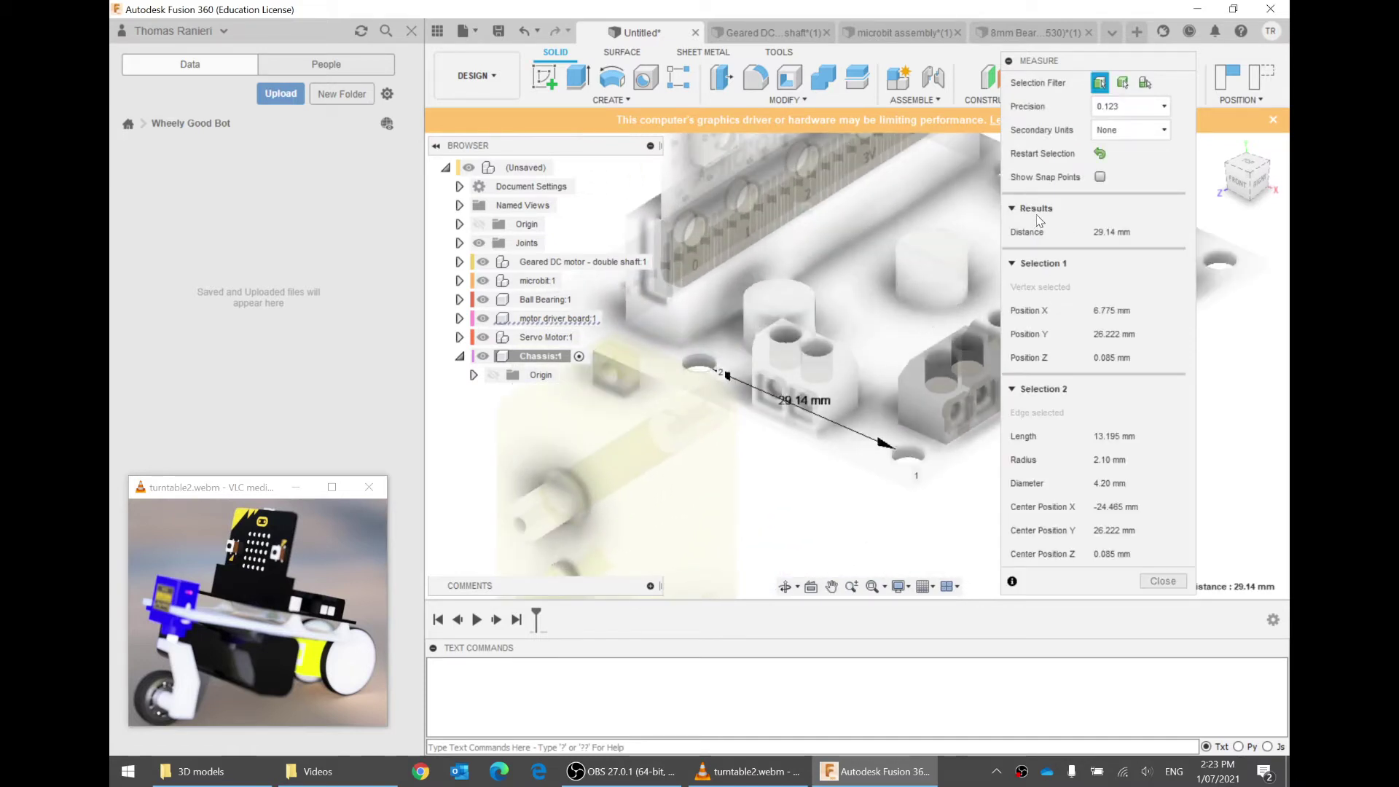
{"action": "left_click", "coordinate": [1100, 154]}
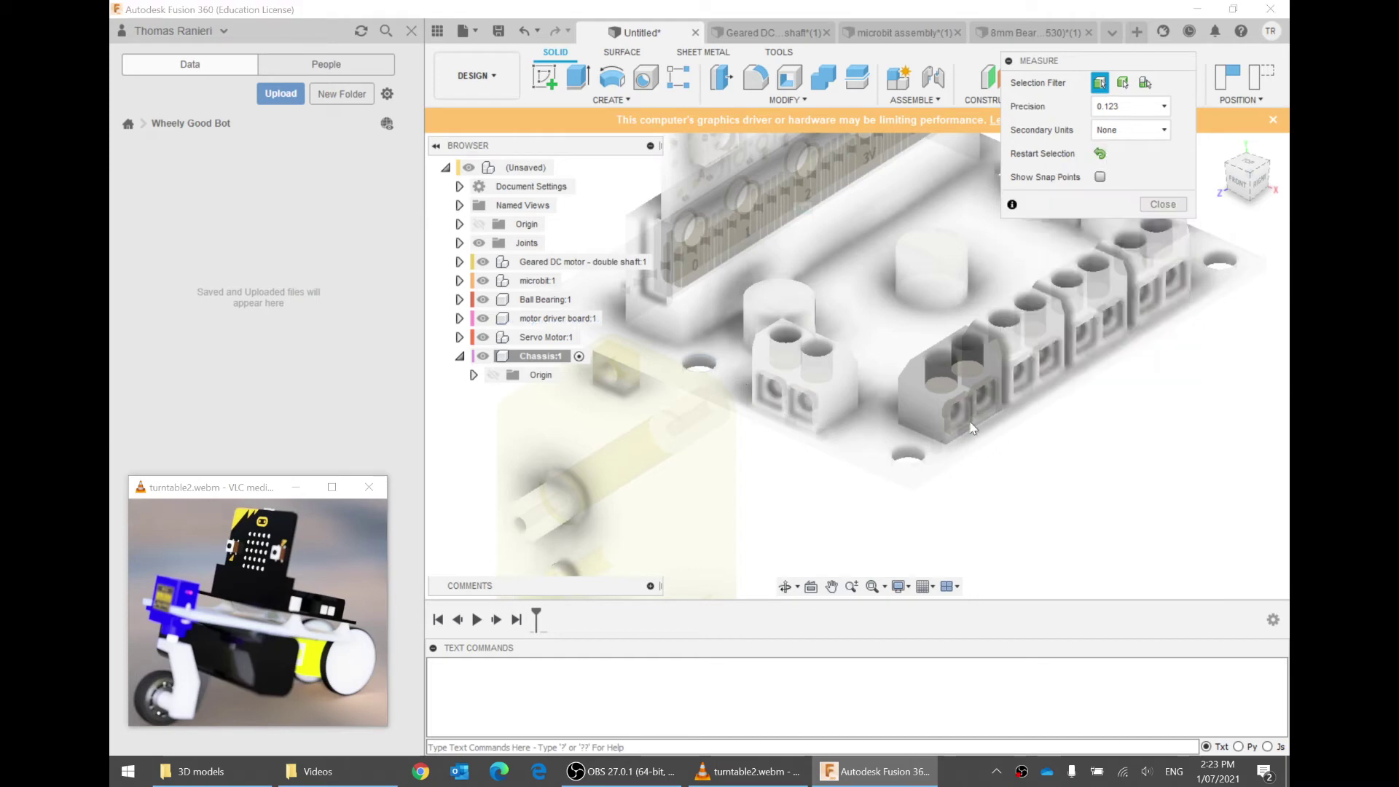
{"action": "left_click", "coordinate": [914, 442]}
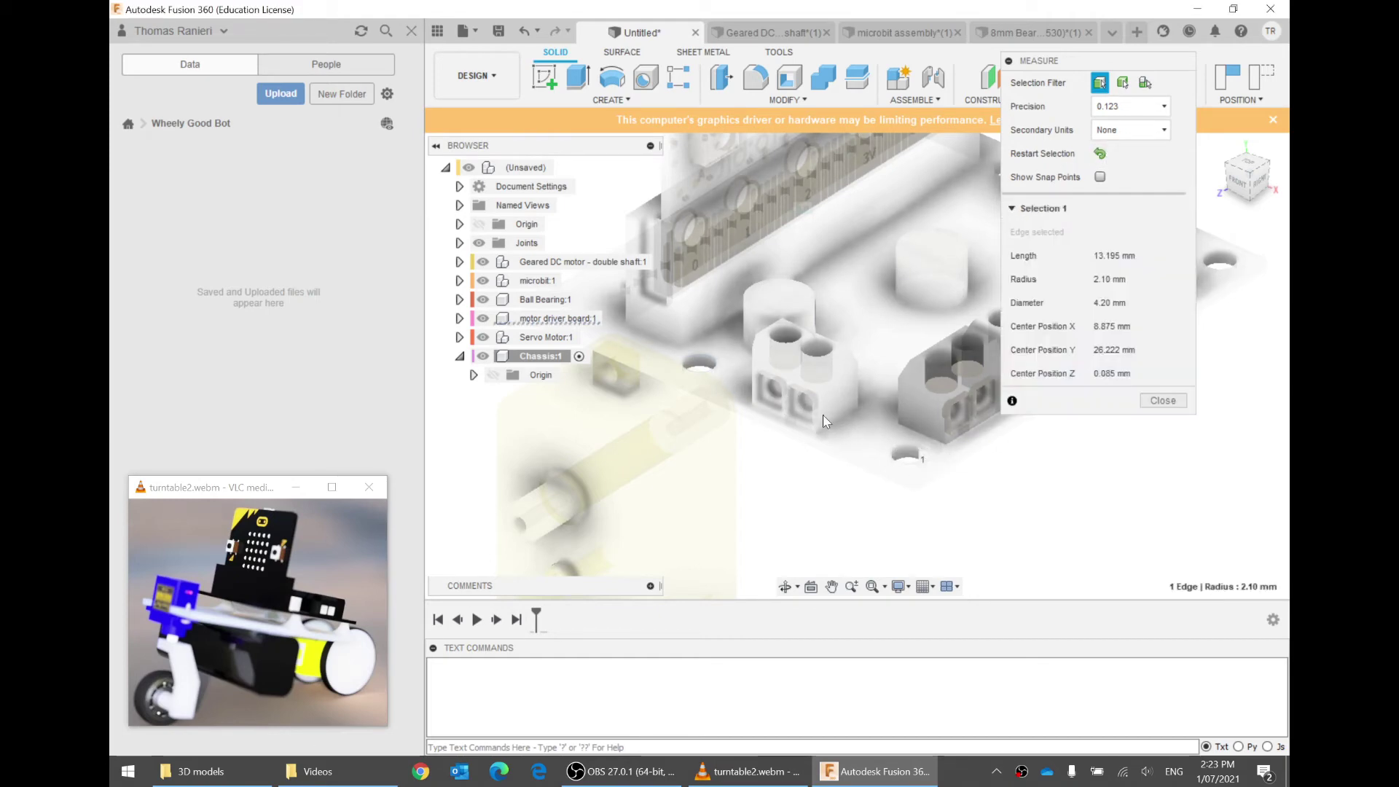
{"action": "left_click", "coordinate": [717, 361]}
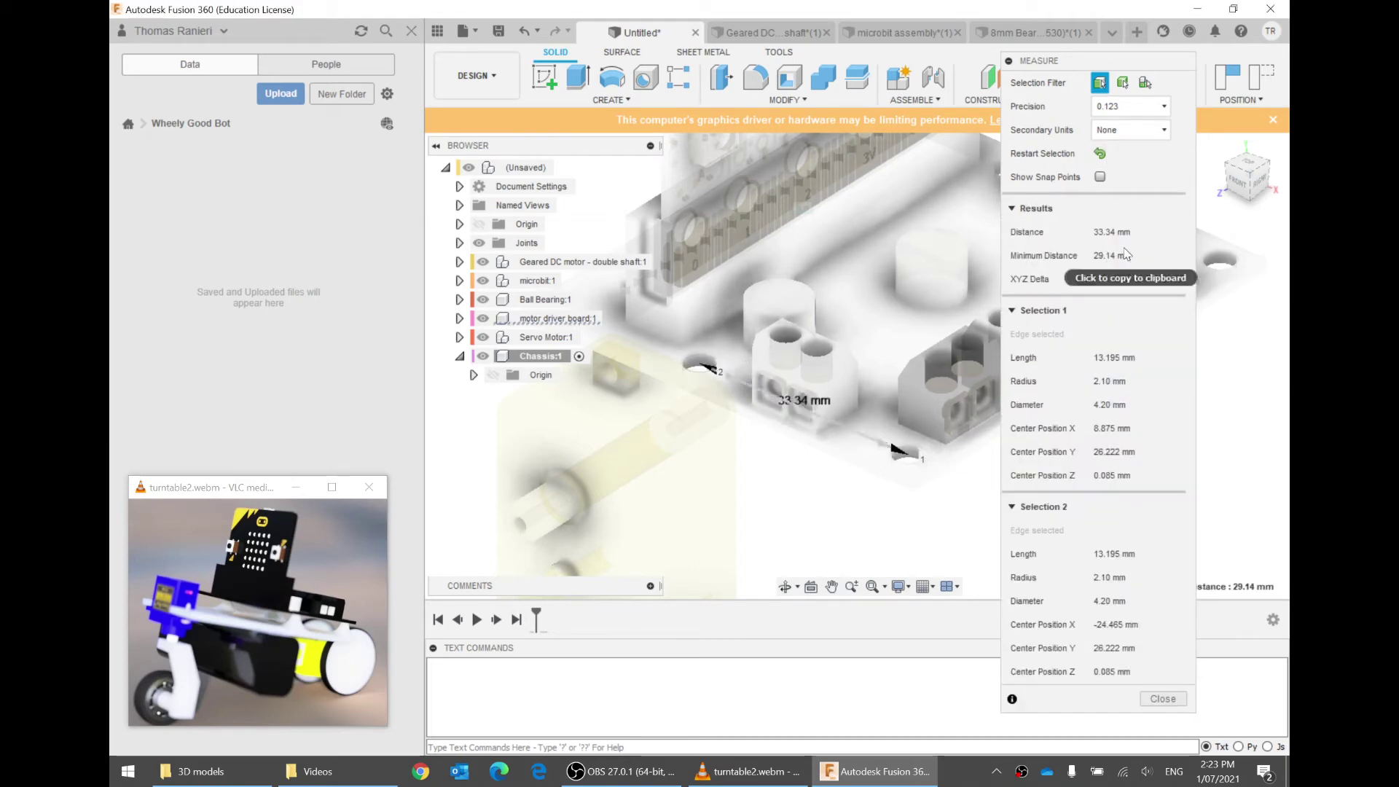
{"action": "left_click", "coordinate": [1163, 699]}
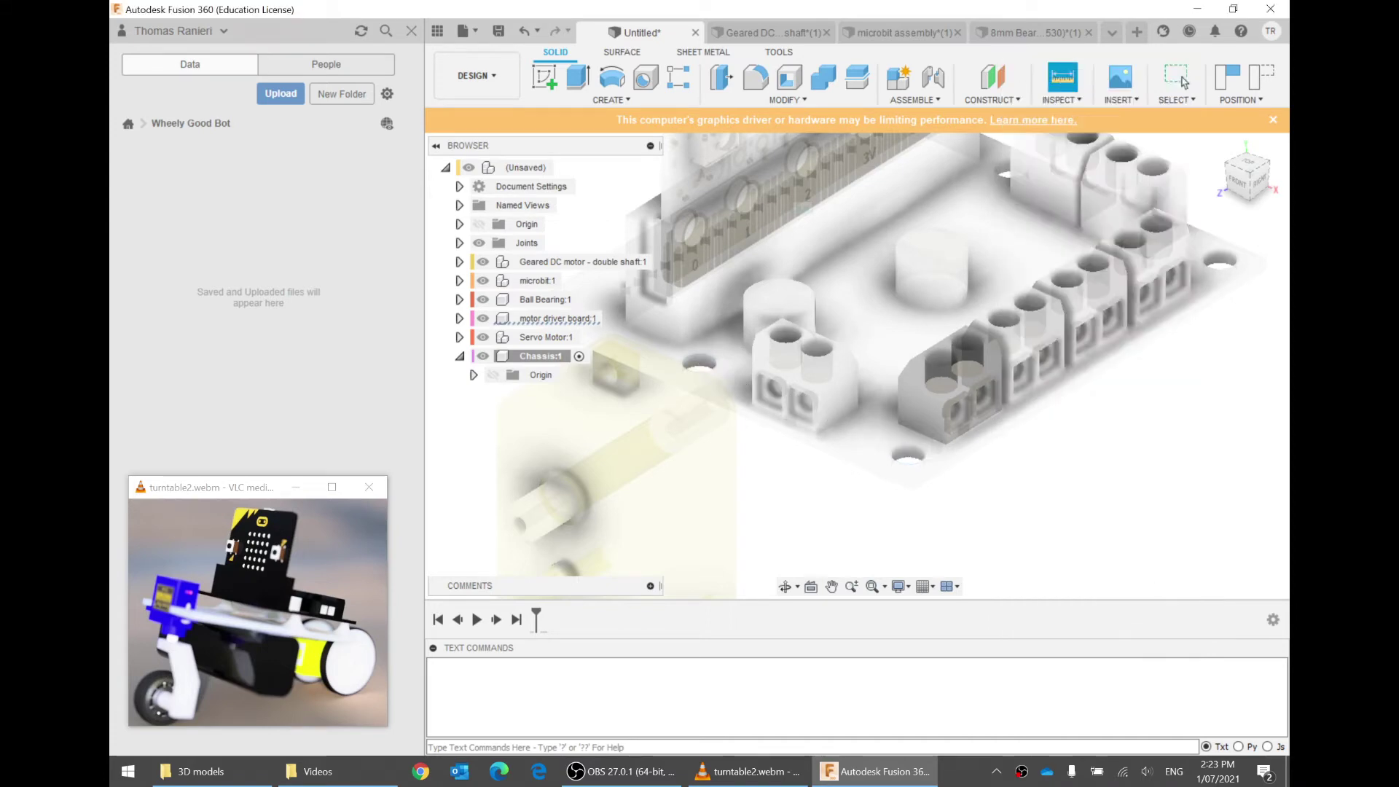
Show the model from the top with the view upright and isolate the Chassis component
{"action": "scroll", "coordinate": [1102, 209], "scroll_direction": "down", "scroll_amount": 5}
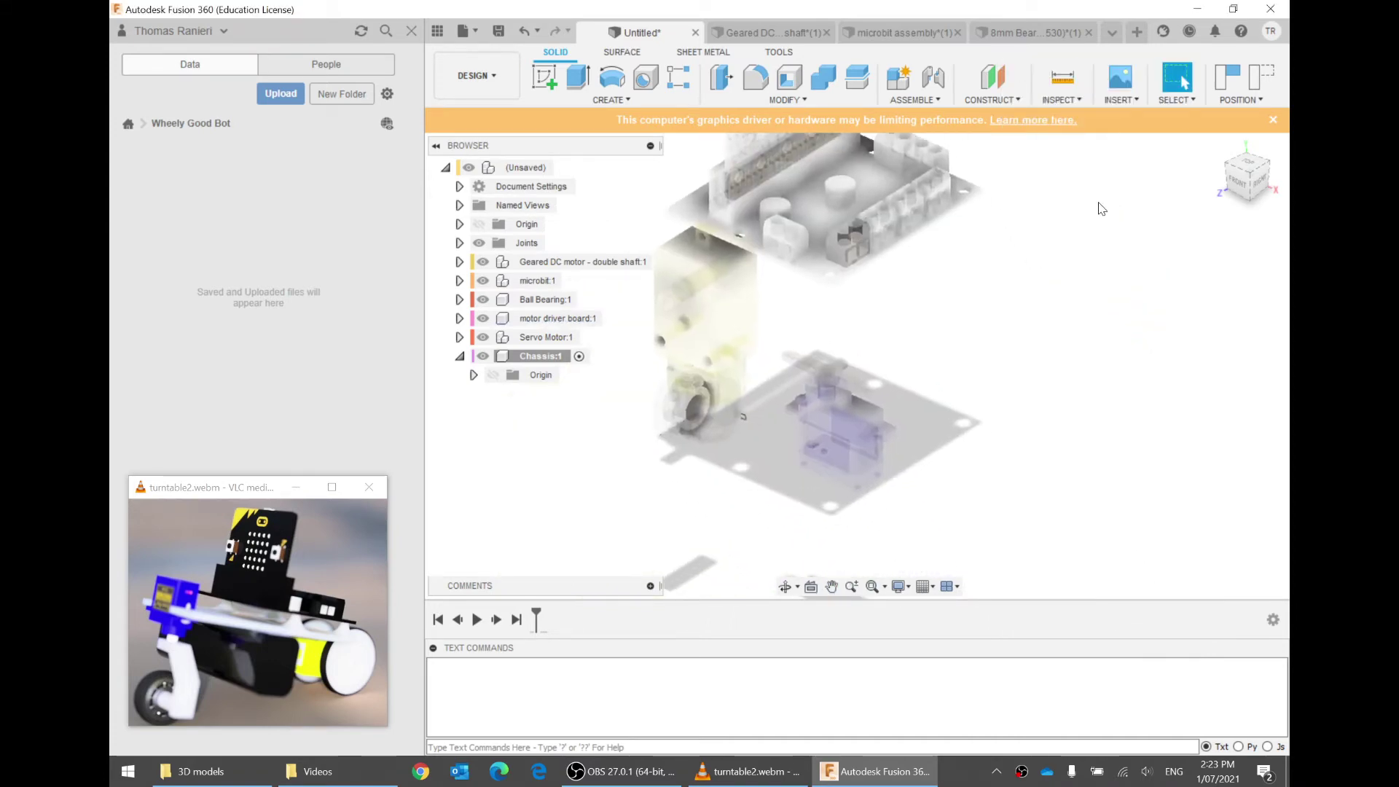
{"action": "left_click", "coordinate": [1253, 163]}
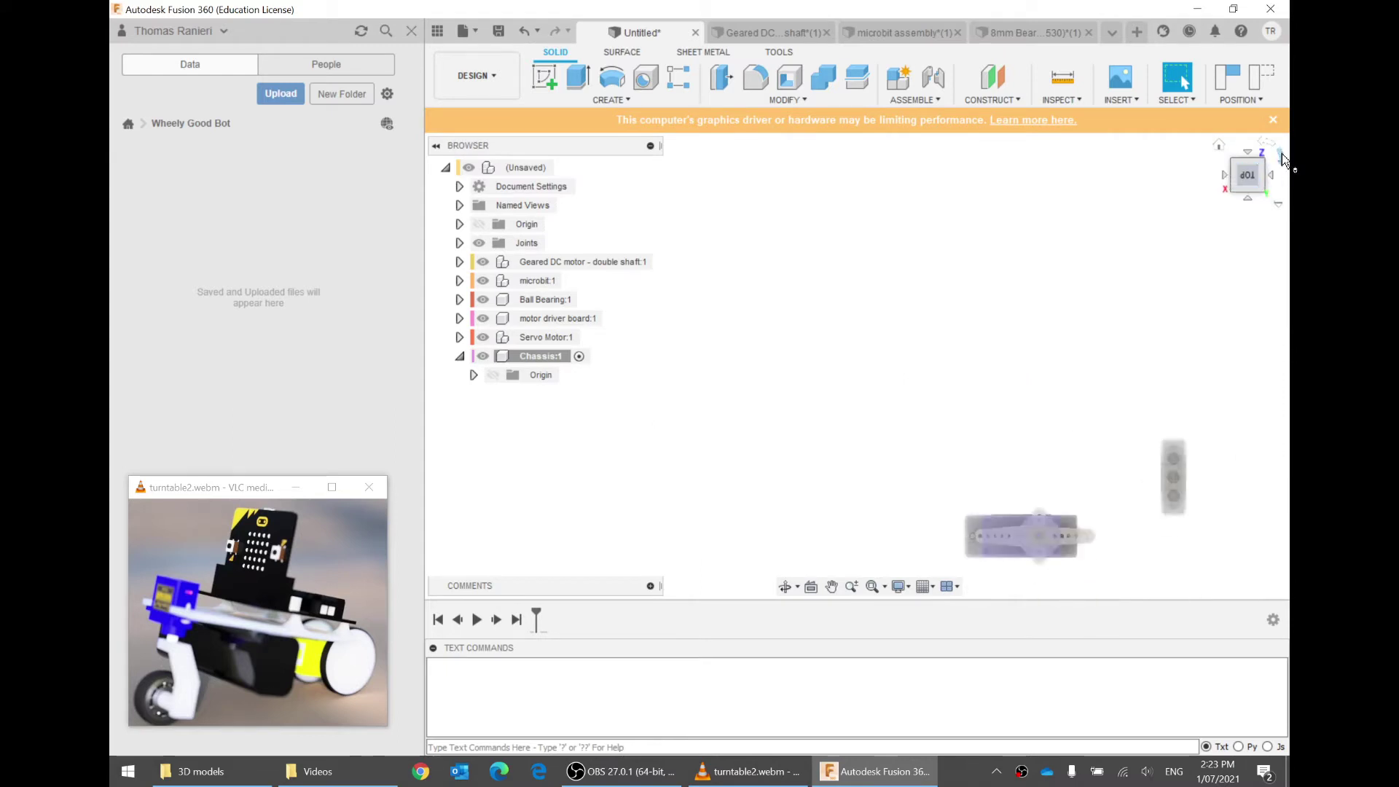
{"action": "left_click", "coordinate": [1284, 159]}
{"action": "left_click", "coordinate": [1283, 160]}
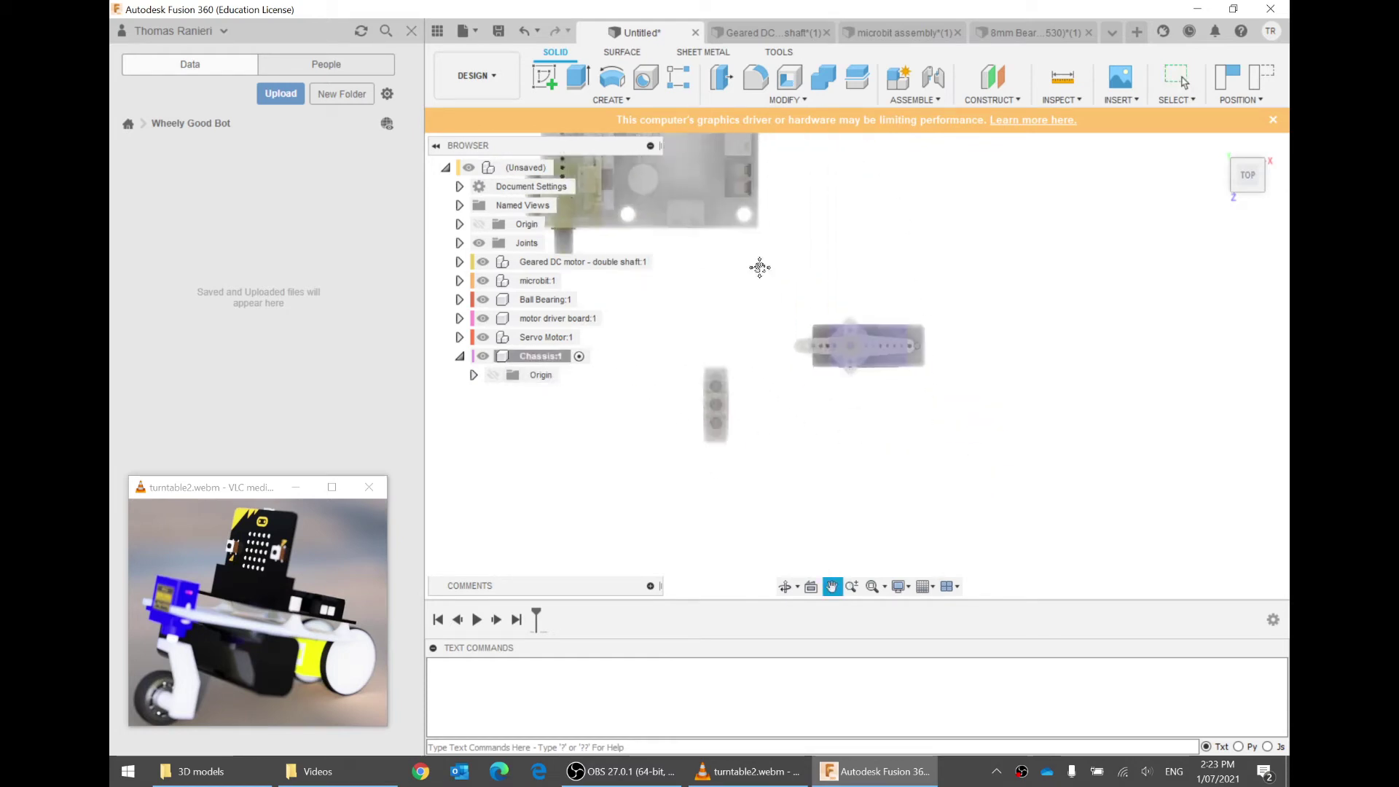
{"action": "right_click", "coordinate": [532, 362]}
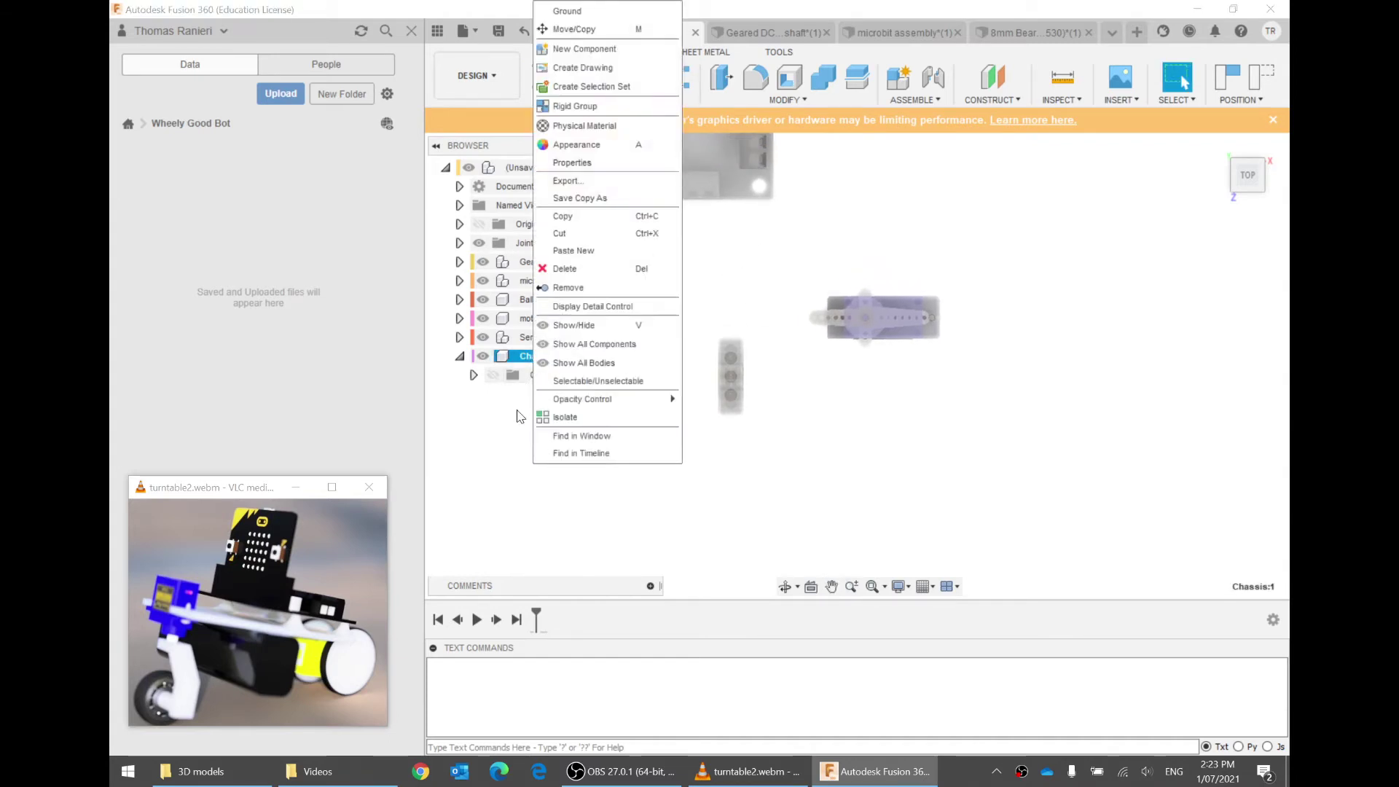
{"action": "left_click", "coordinate": [565, 419]}
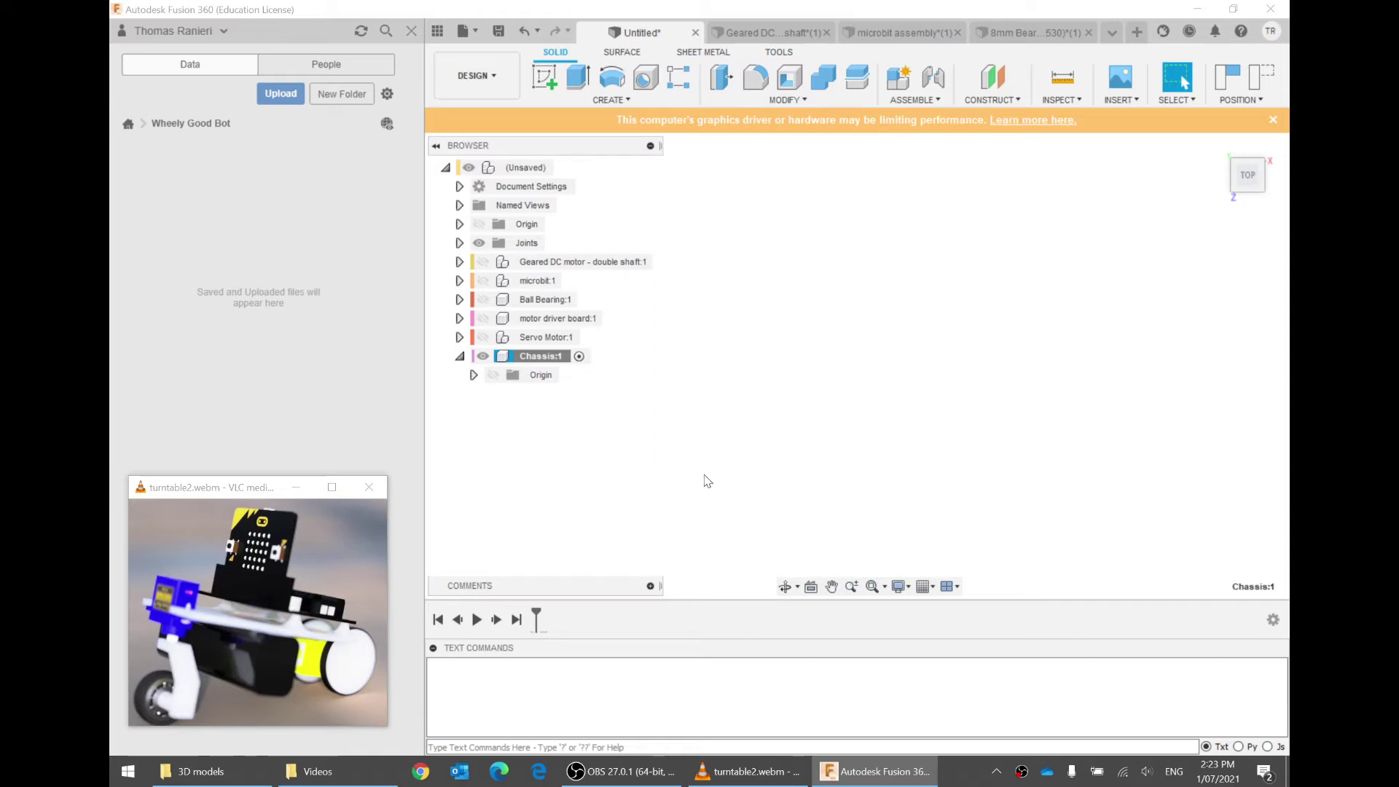
Start a sketch on the Chassis component's XZ plane, capturing the moved components' current position
{"action": "left_click", "coordinate": [544, 76]}
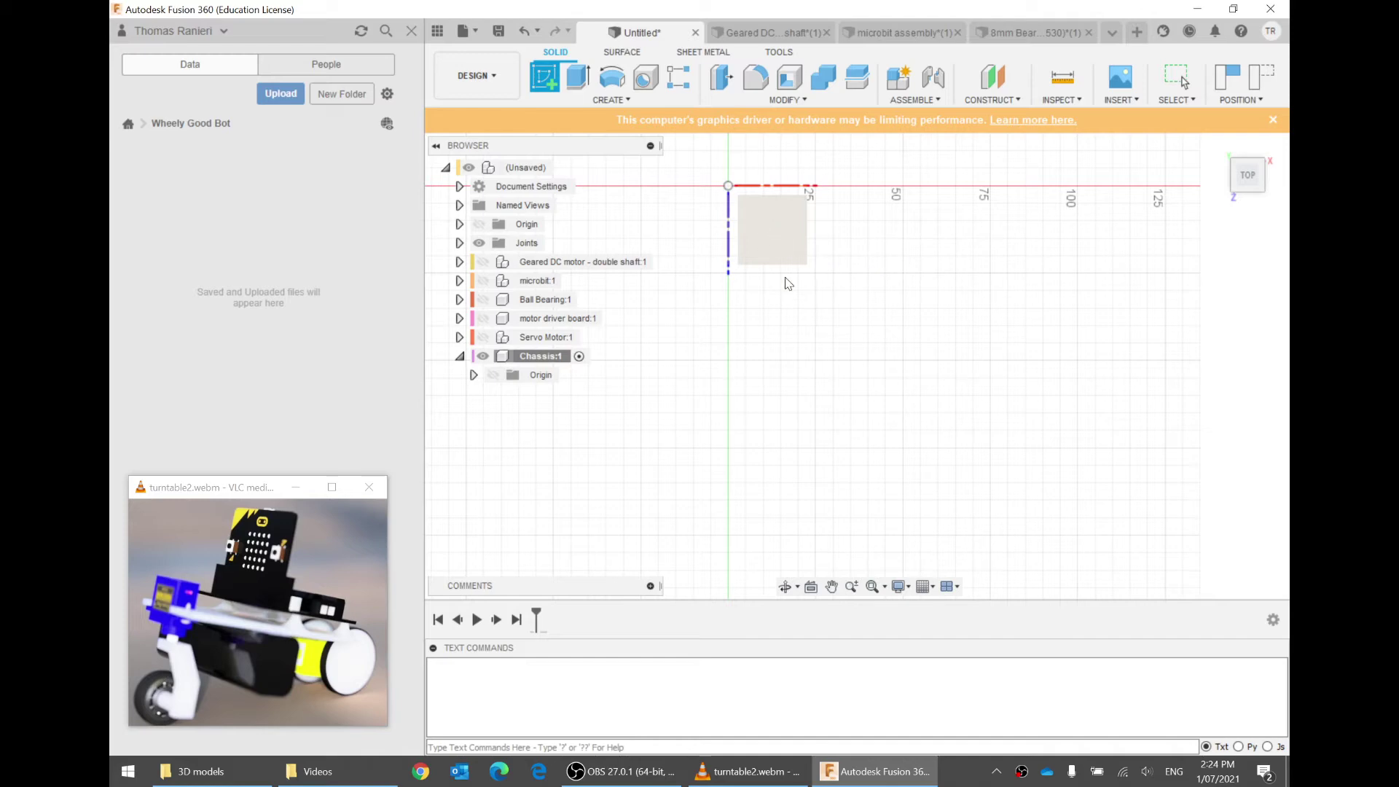
{"action": "left_click", "coordinate": [779, 231]}
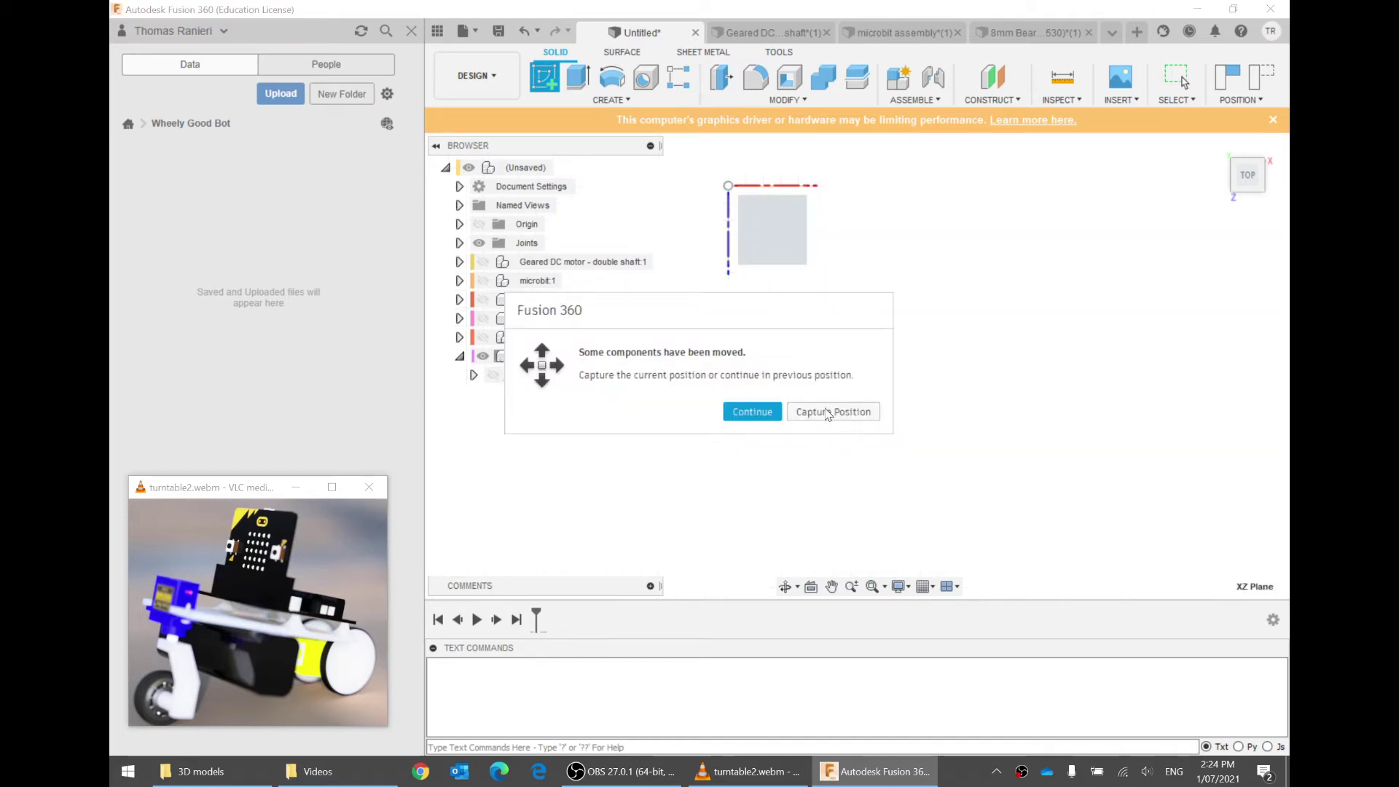
{"action": "left_click", "coordinate": [827, 412]}
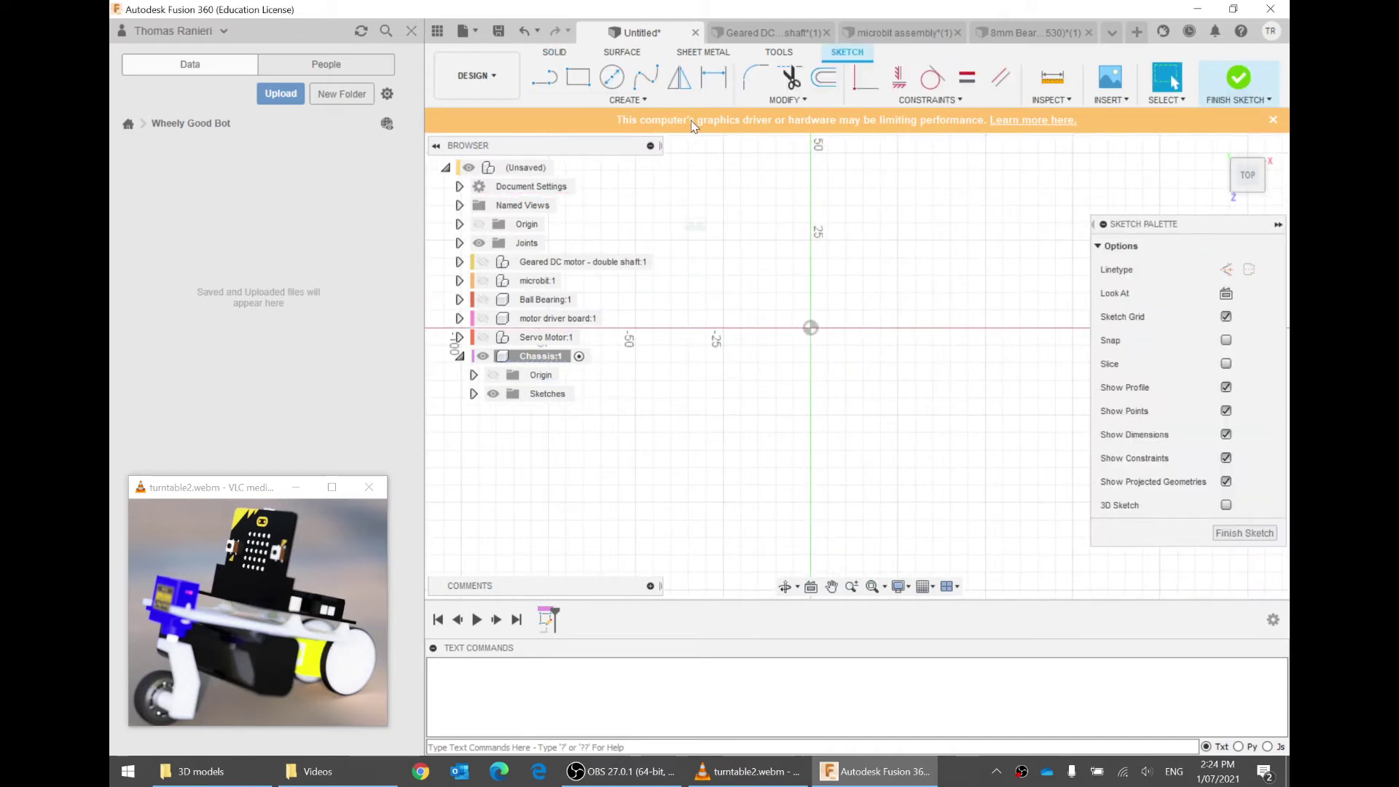
Draw a center rectangle 8 cm wide and 6 cm high on the sketch origin and finish the sketch
{"action": "left_click", "coordinate": [662, 100]}
{"action": "mouse_move", "coordinate": [615, 131]}
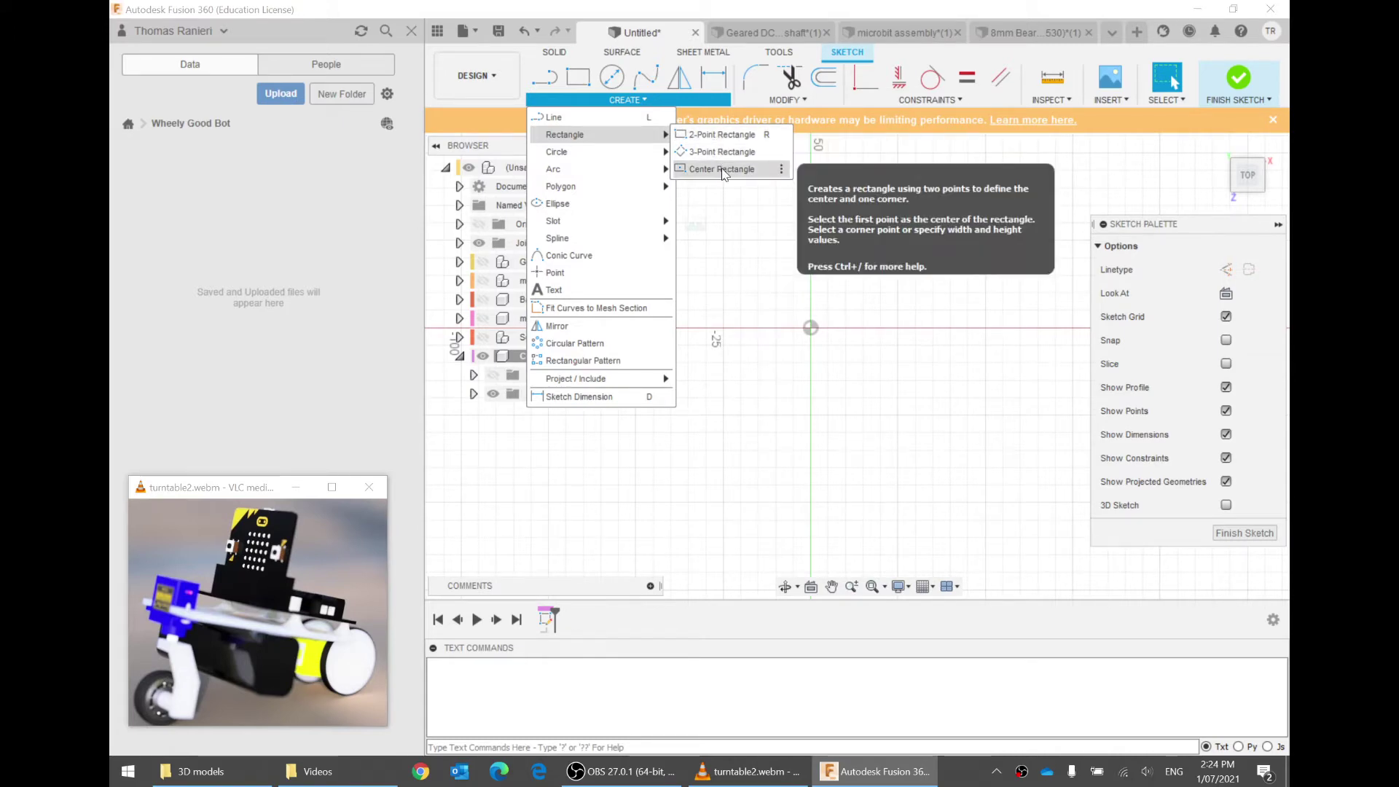
{"action": "left_click", "coordinate": [724, 171]}
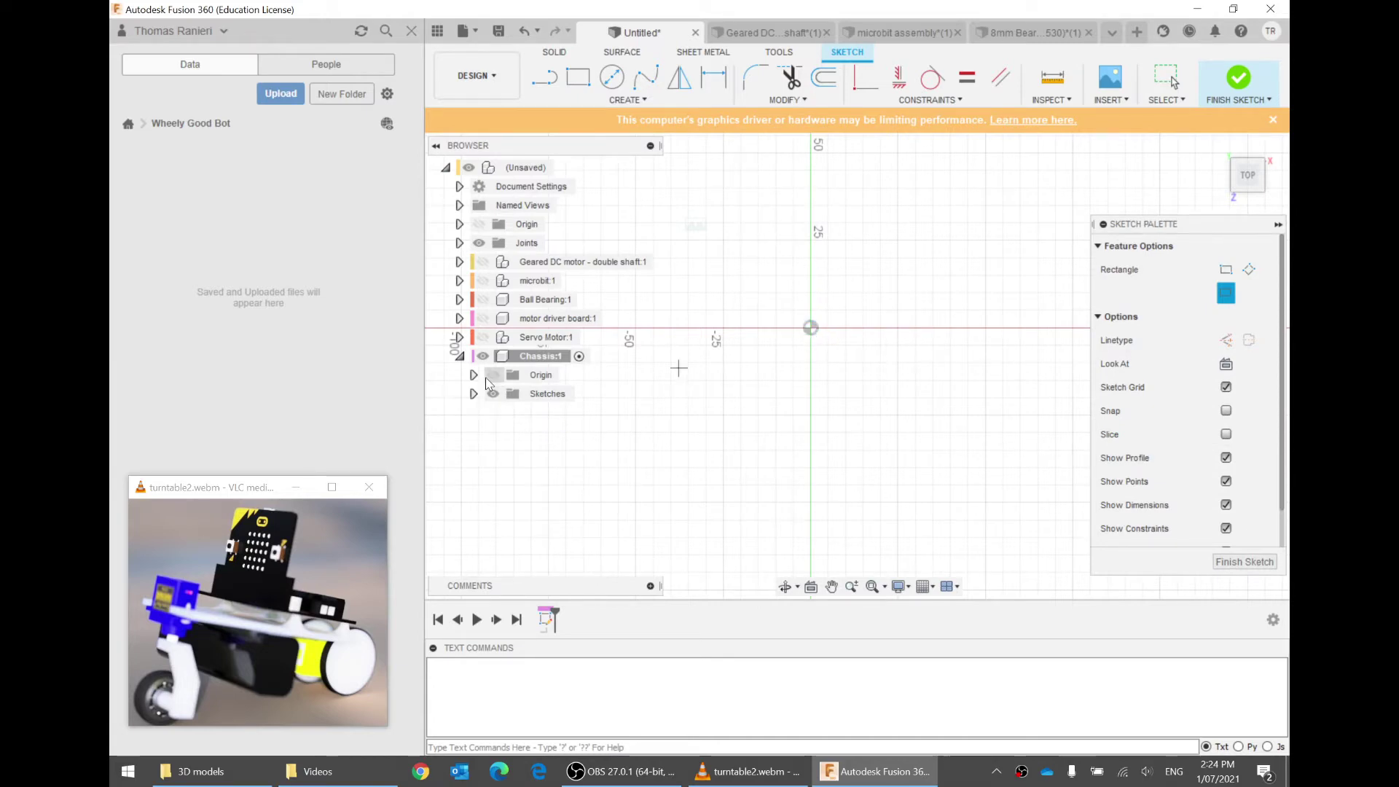
{"action": "left_click", "coordinate": [809, 329]}
{"action": "scroll", "coordinate": [903, 237], "scroll_direction": "down", "scroll_amount": 3}
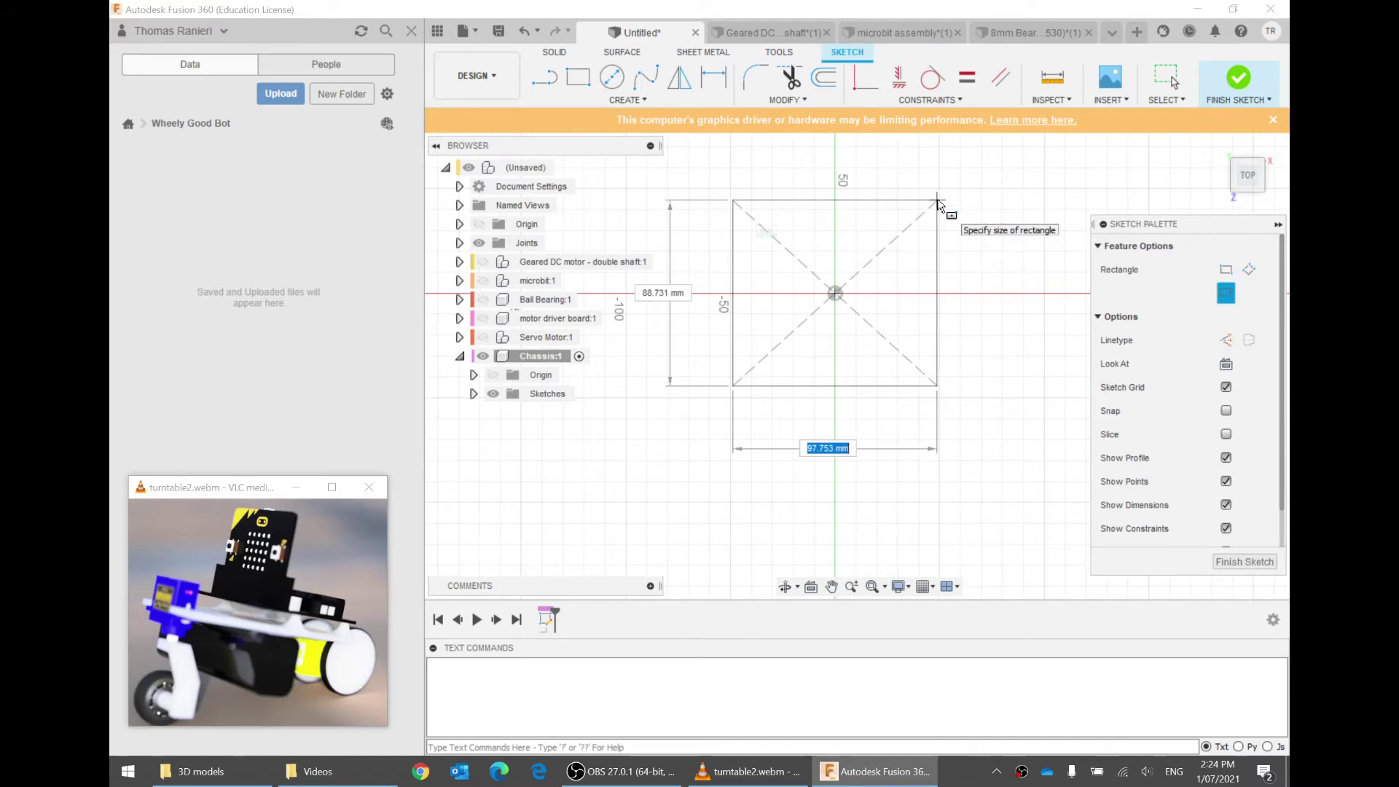
{"action": "type", "text": "8cm"}
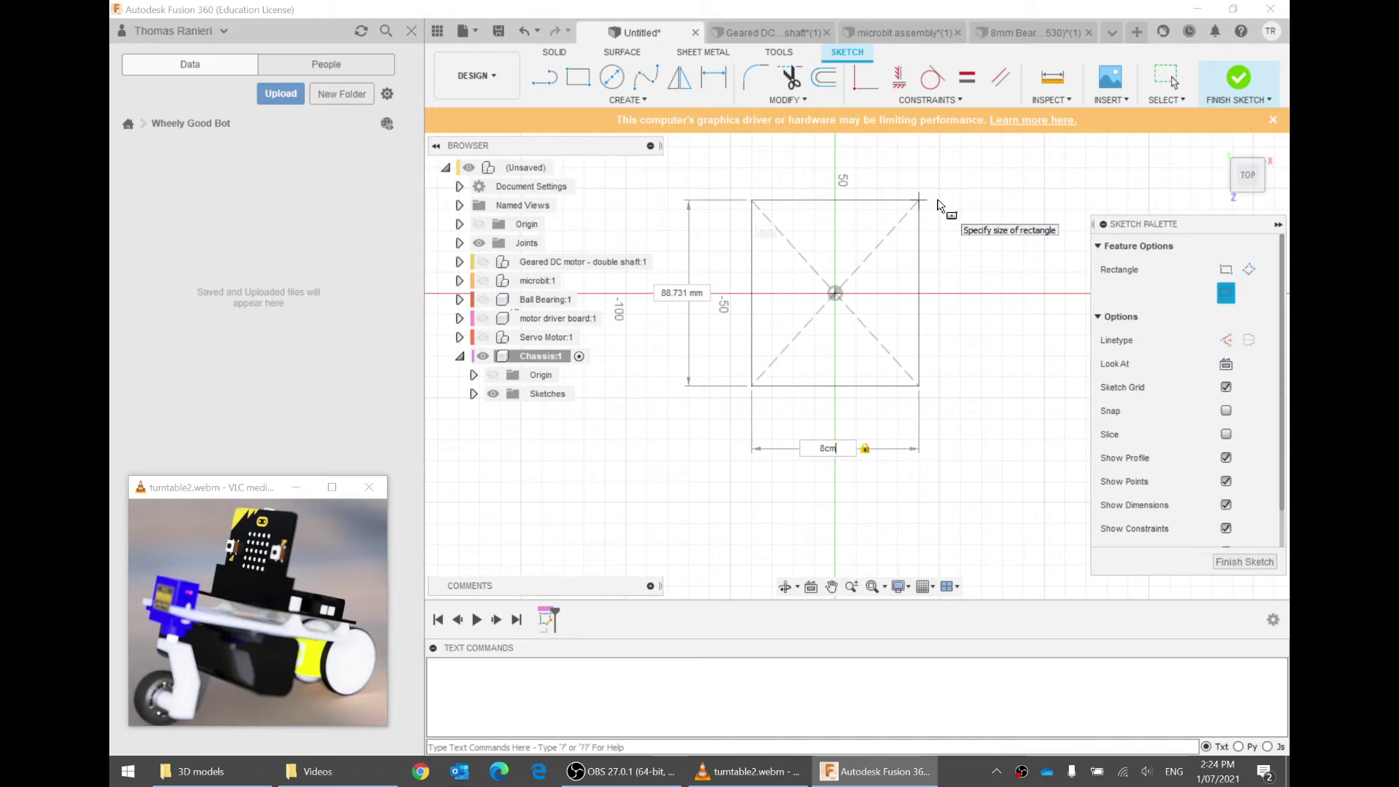
{"action": "key", "text": "Tab"}
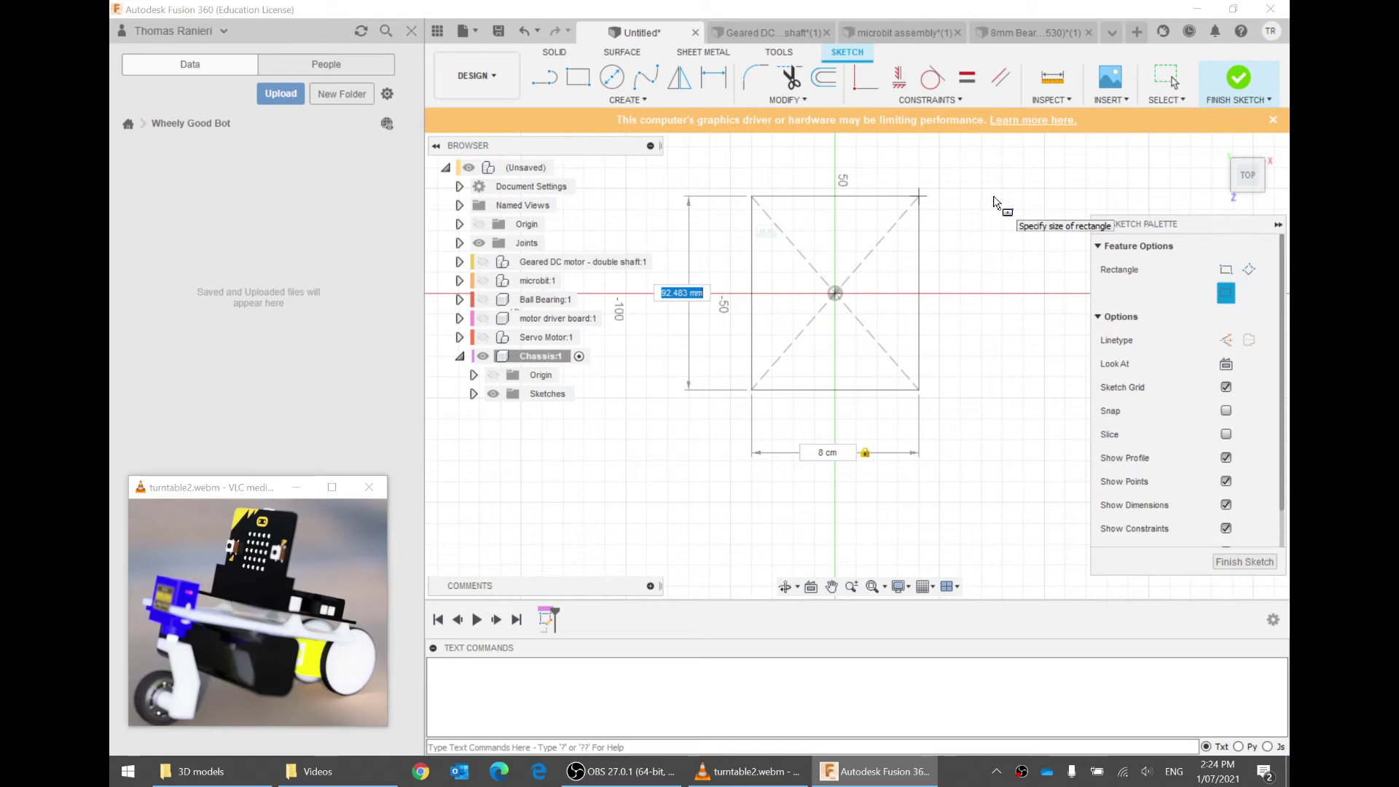
{"action": "type", "text": "5"}
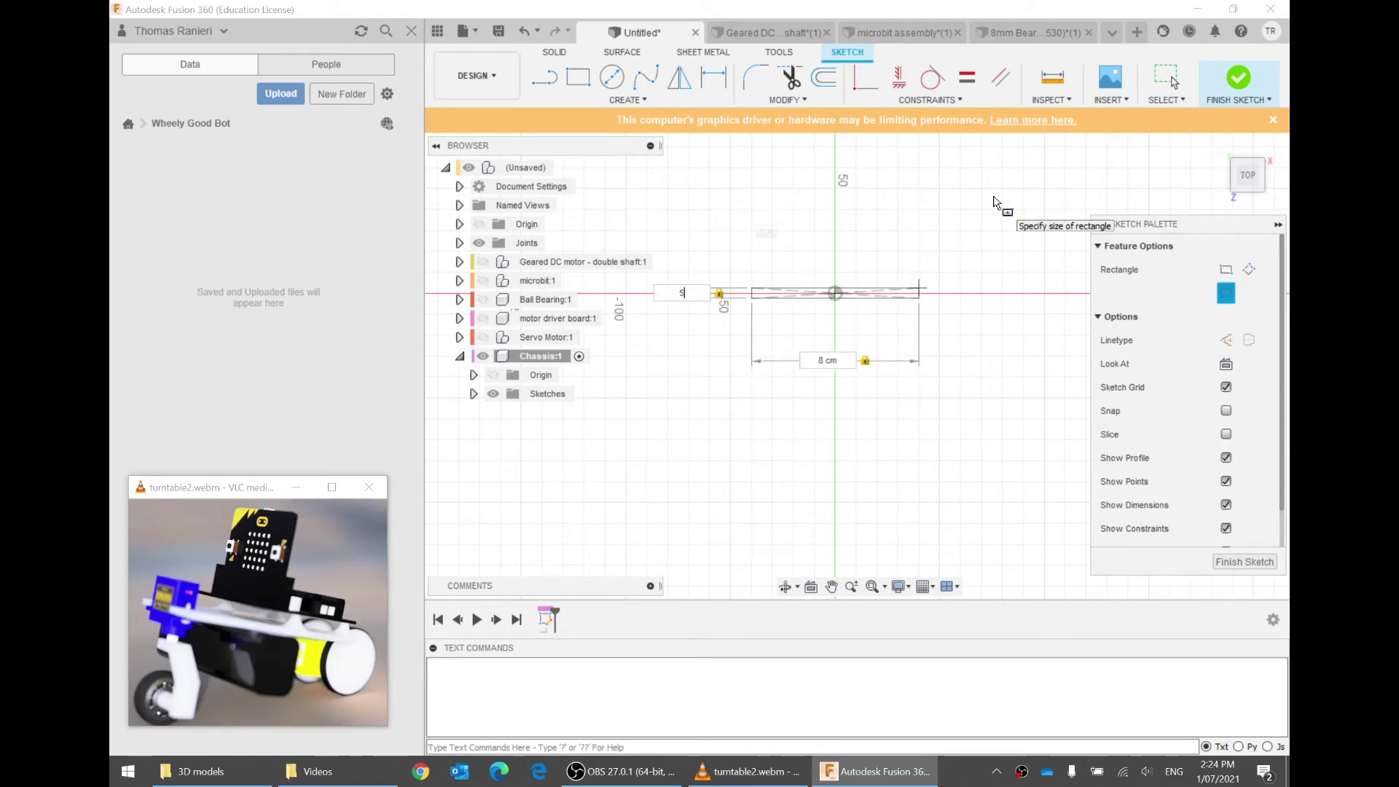
{"action": "type", "text": "cm"}
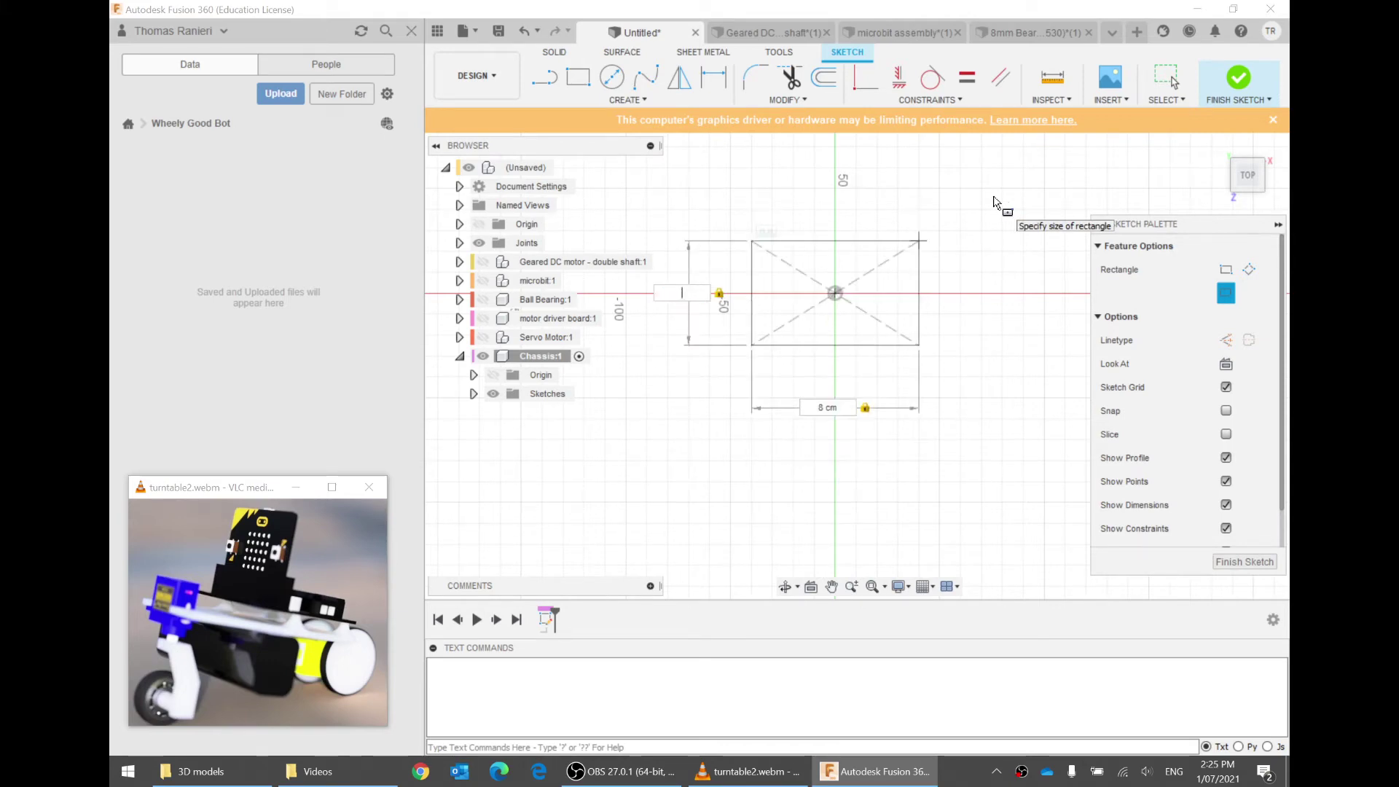
{"action": "type", "text": "6cm"}
{"action": "key", "text": "Return"}
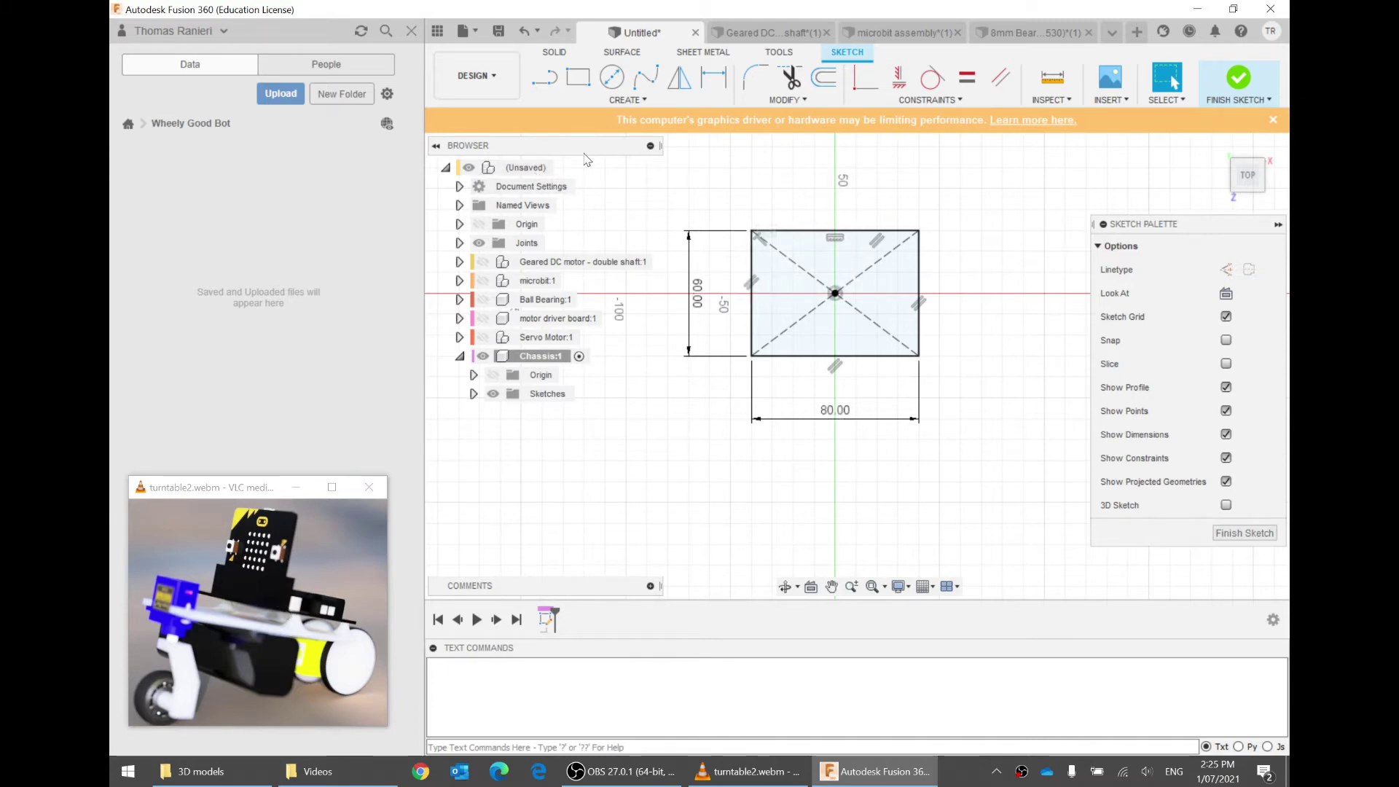
{"action": "left_click", "coordinate": [1239, 77]}
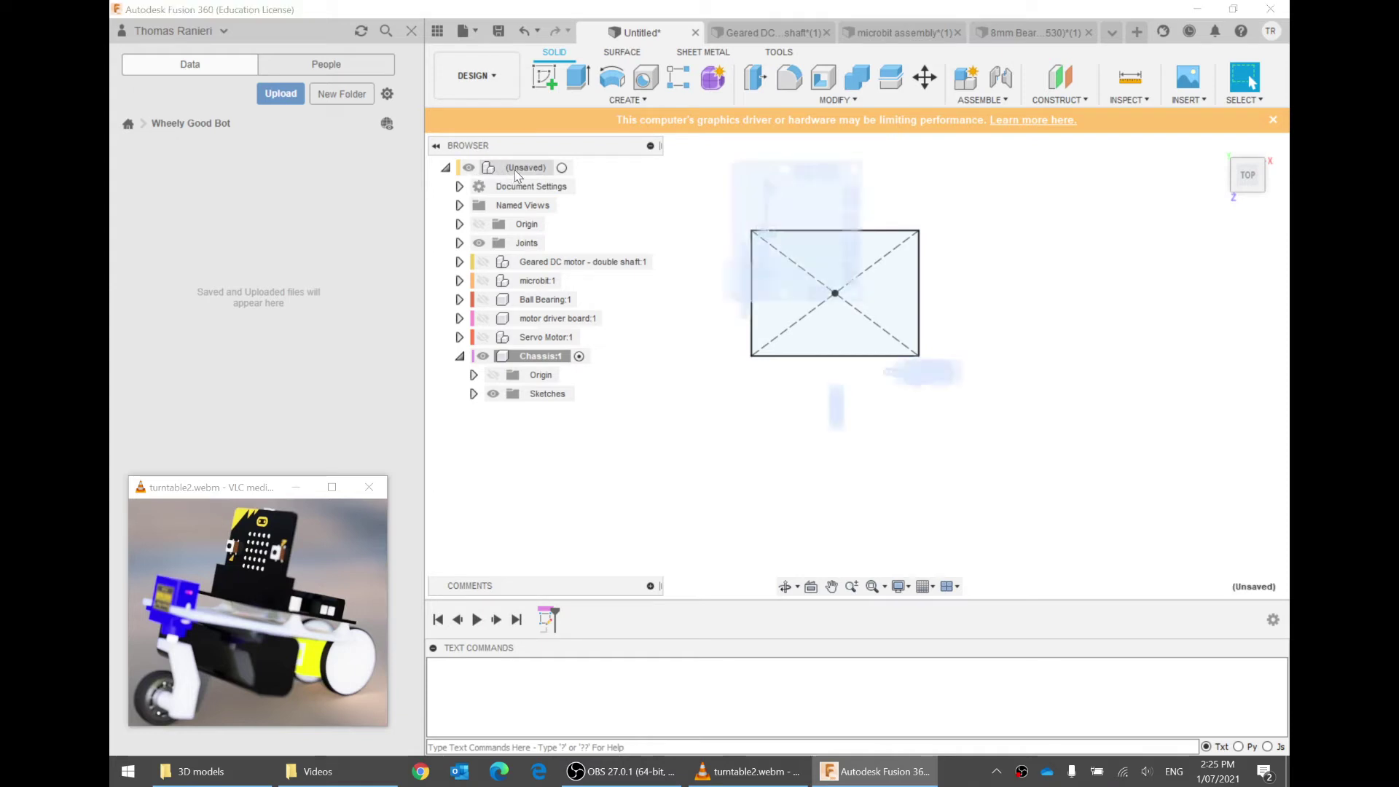
Activate the top-level assembly and unisolate all components to compare the chassis outline with the motor driver board
{"action": "left_click", "coordinate": [562, 169]}
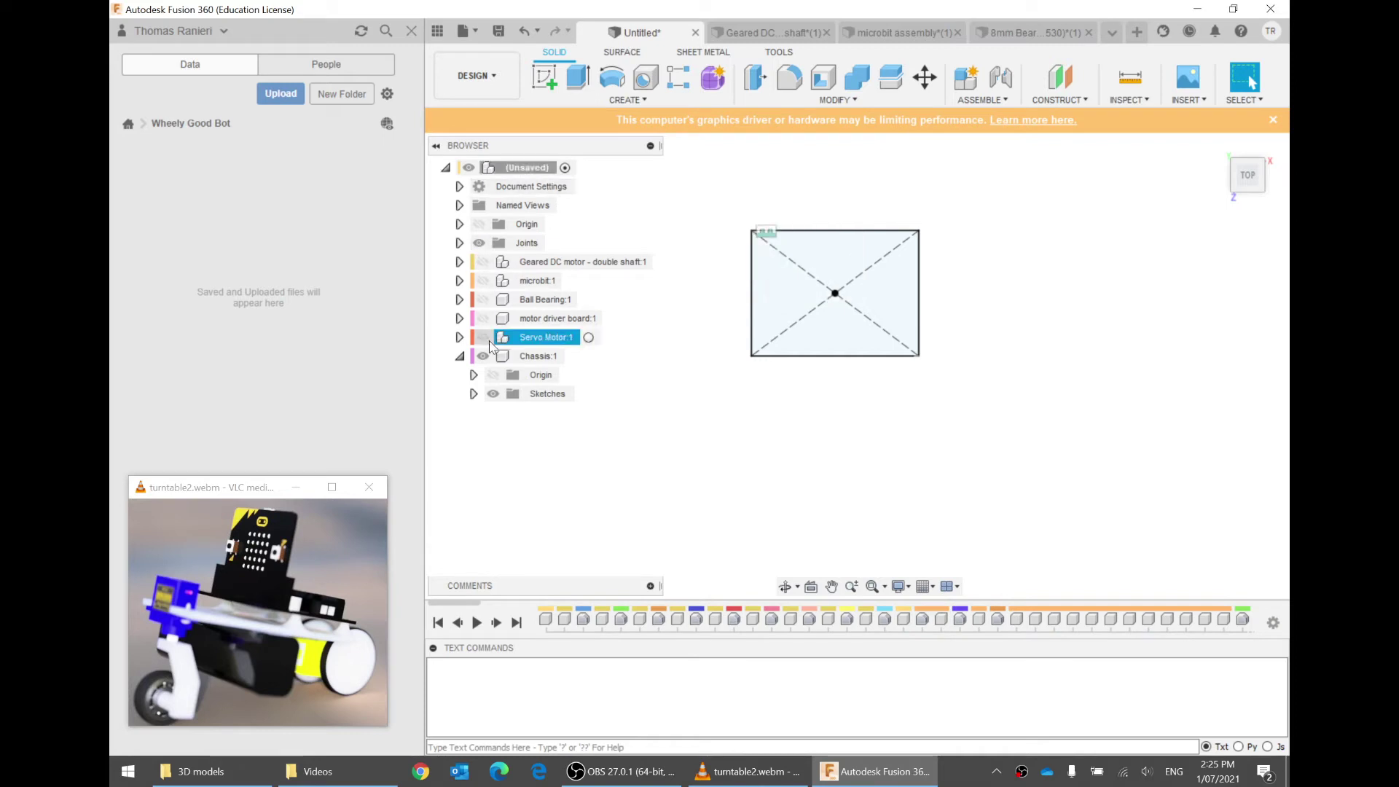
{"action": "right_click", "coordinate": [536, 173]}
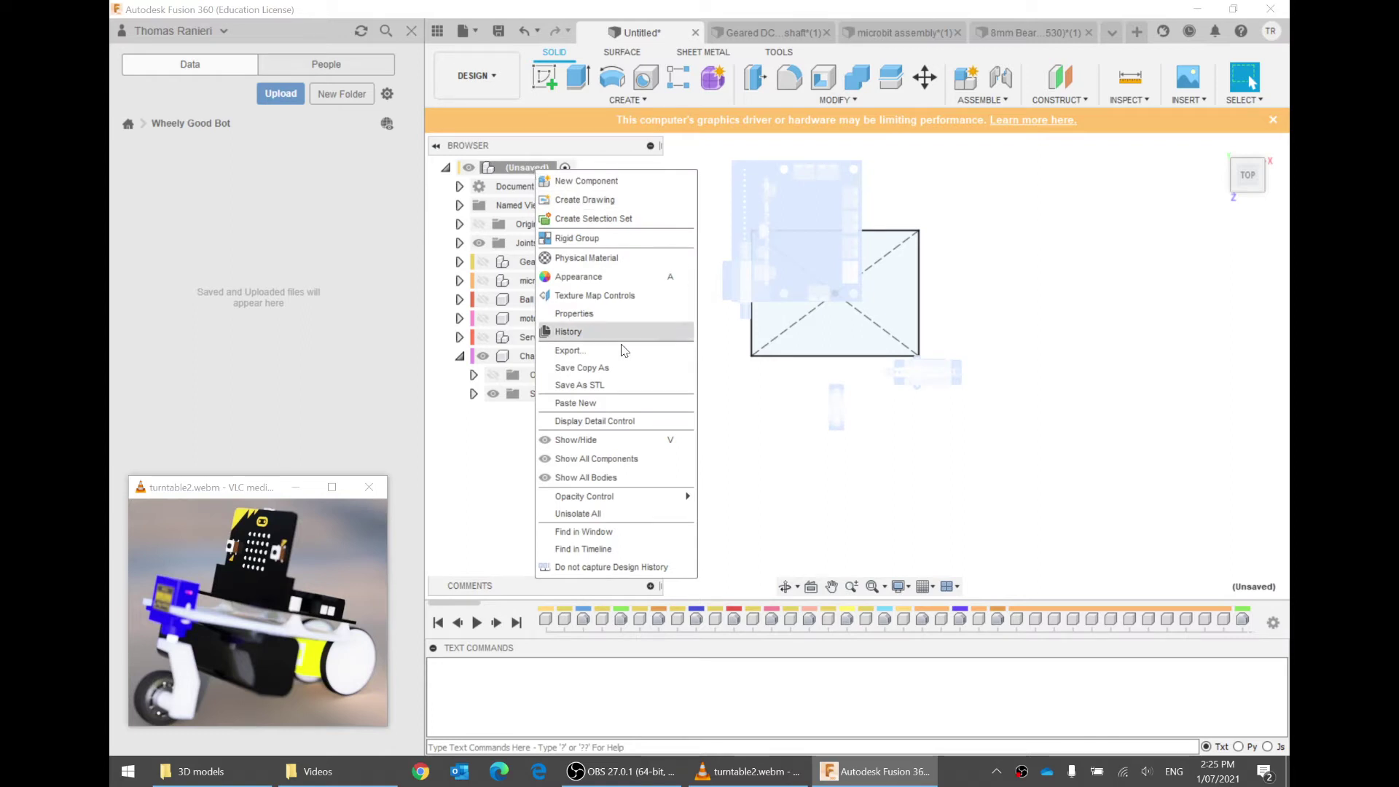
{"action": "left_click", "coordinate": [601, 524]}
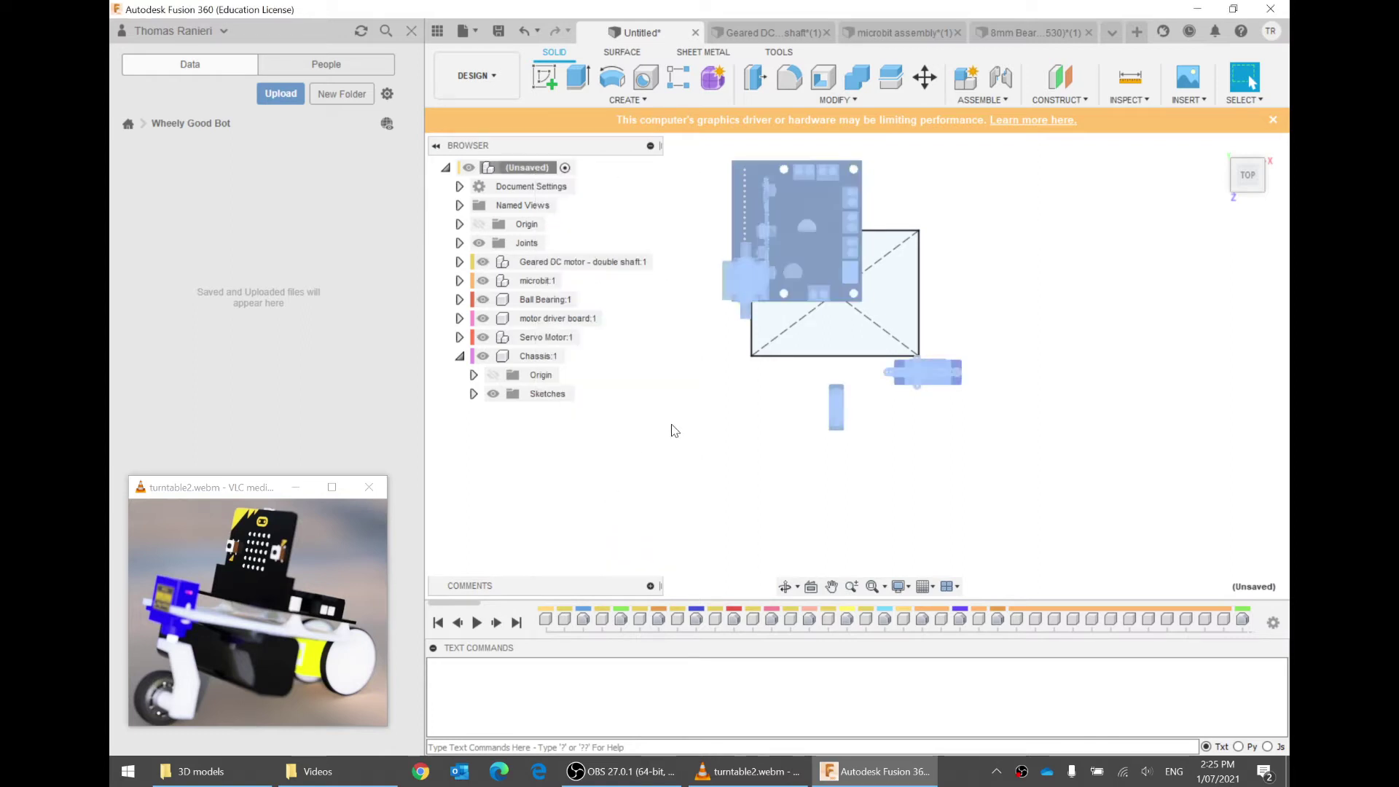
{"action": "middle_click_drag", "start_coordinate": [867, 218], "coordinate": [879, 272], "text": "shift"}
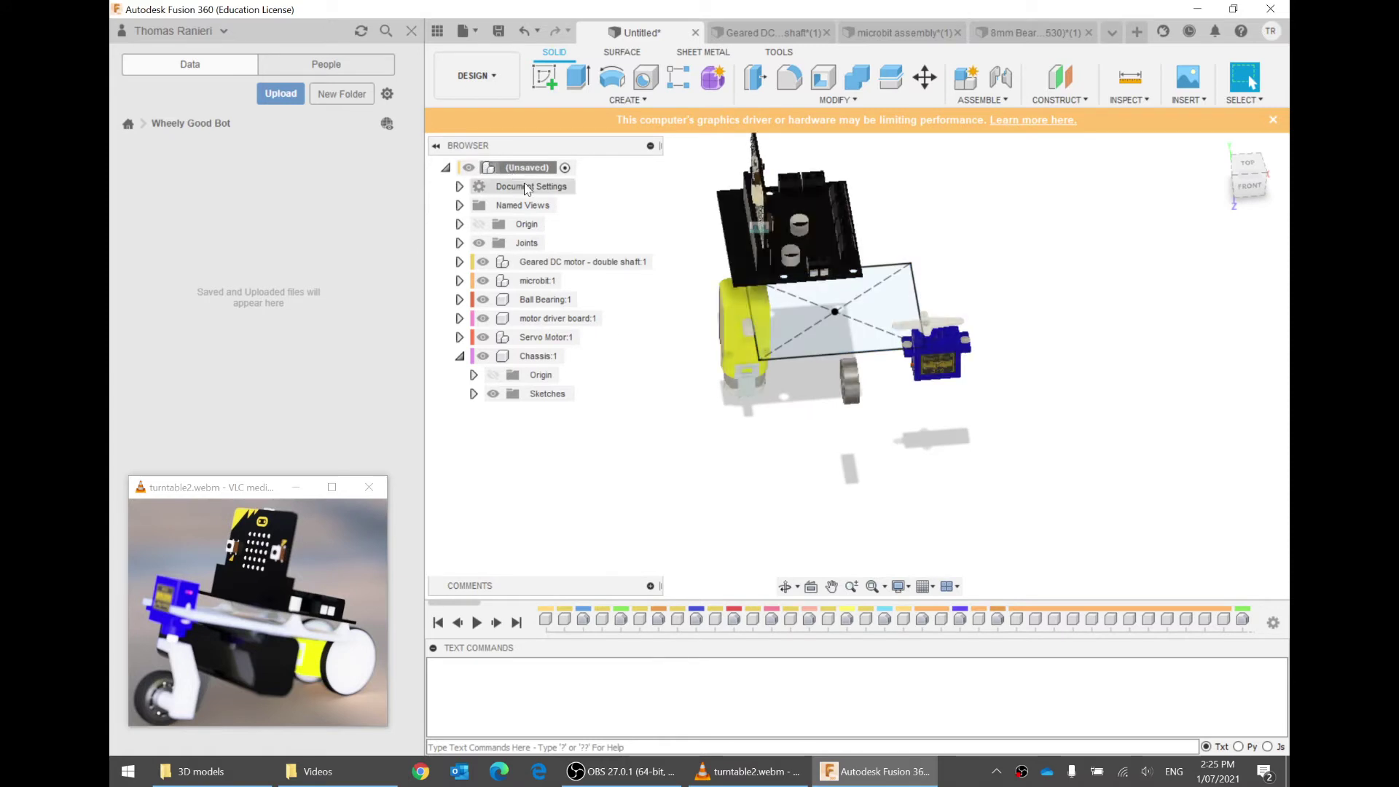
{"action": "middle_click_drag", "start_coordinate": [1203, 382], "coordinate": [920, 366], "text": "shift"}
{"action": "left_click", "coordinate": [831, 326]}
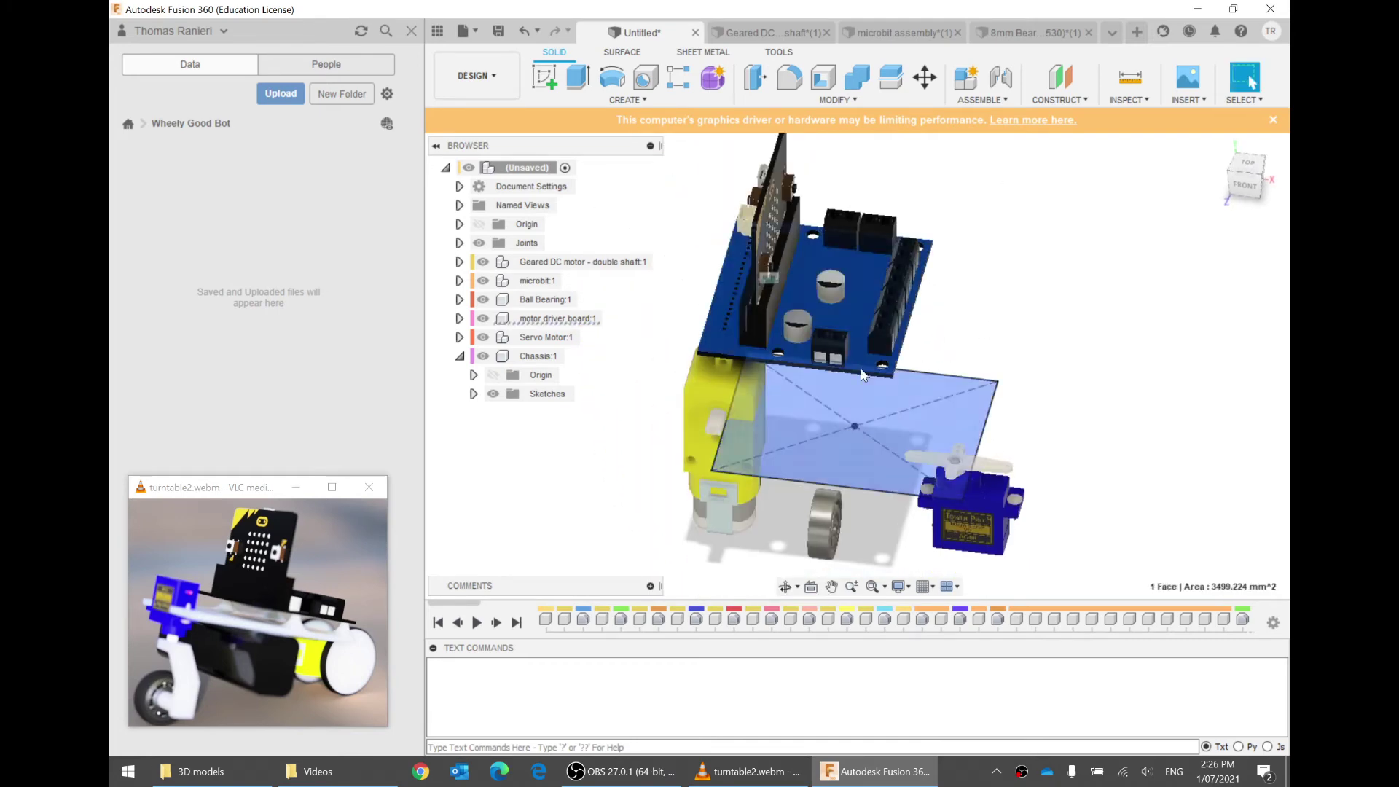
{"action": "left_click", "coordinate": [999, 277]}
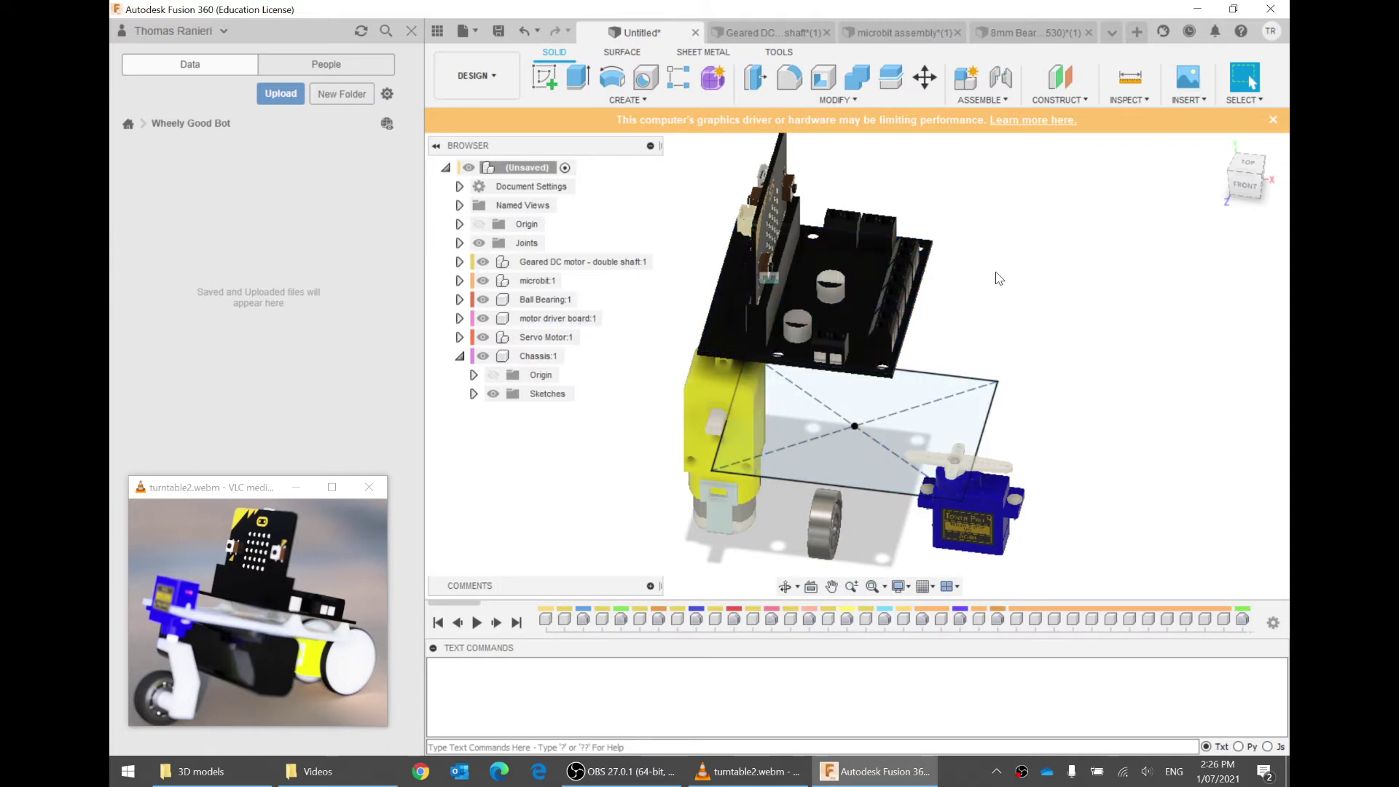
Joint the centre of the motor driver board's underside to the centre point of the chassis rectangle
{"action": "left_click", "coordinate": [850, 100]}
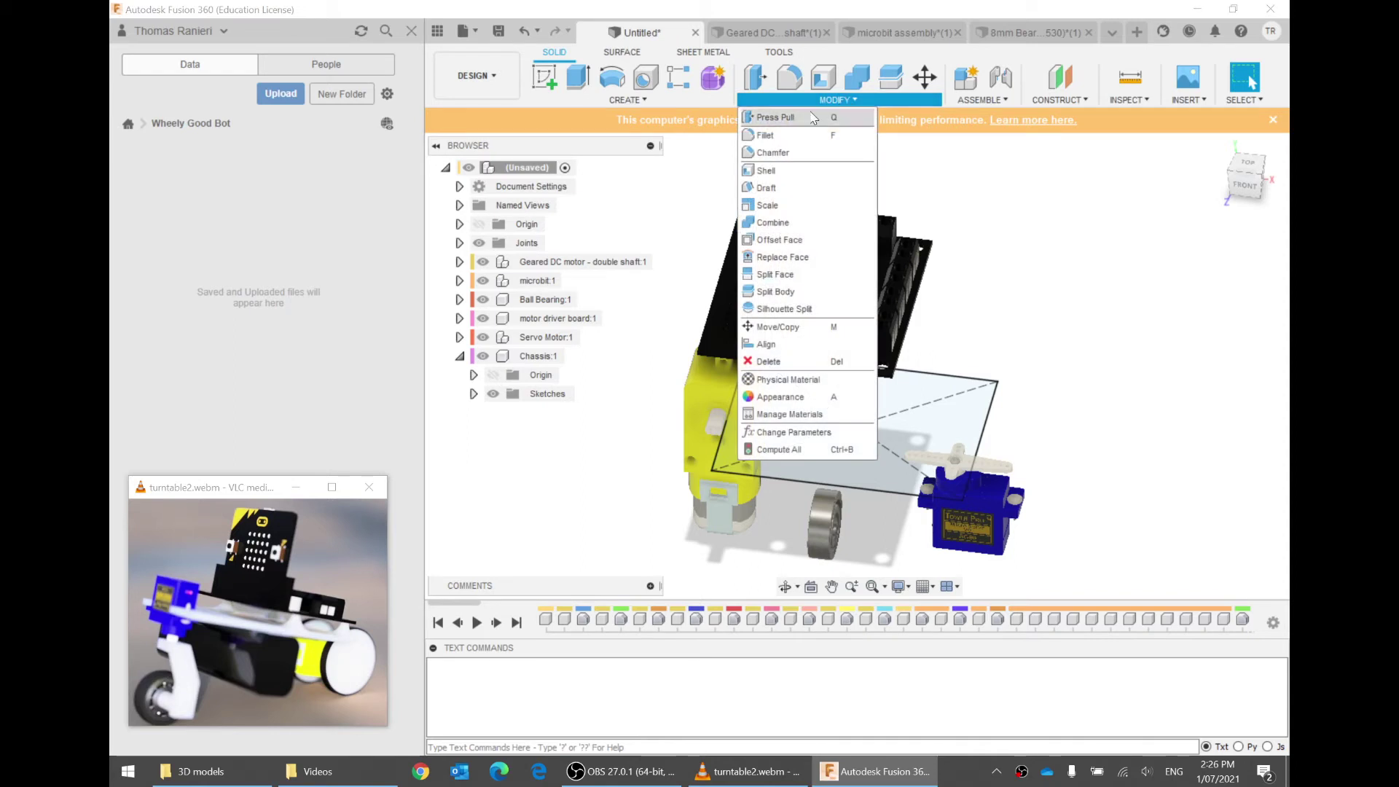
{"action": "left_click", "coordinate": [822, 107]}
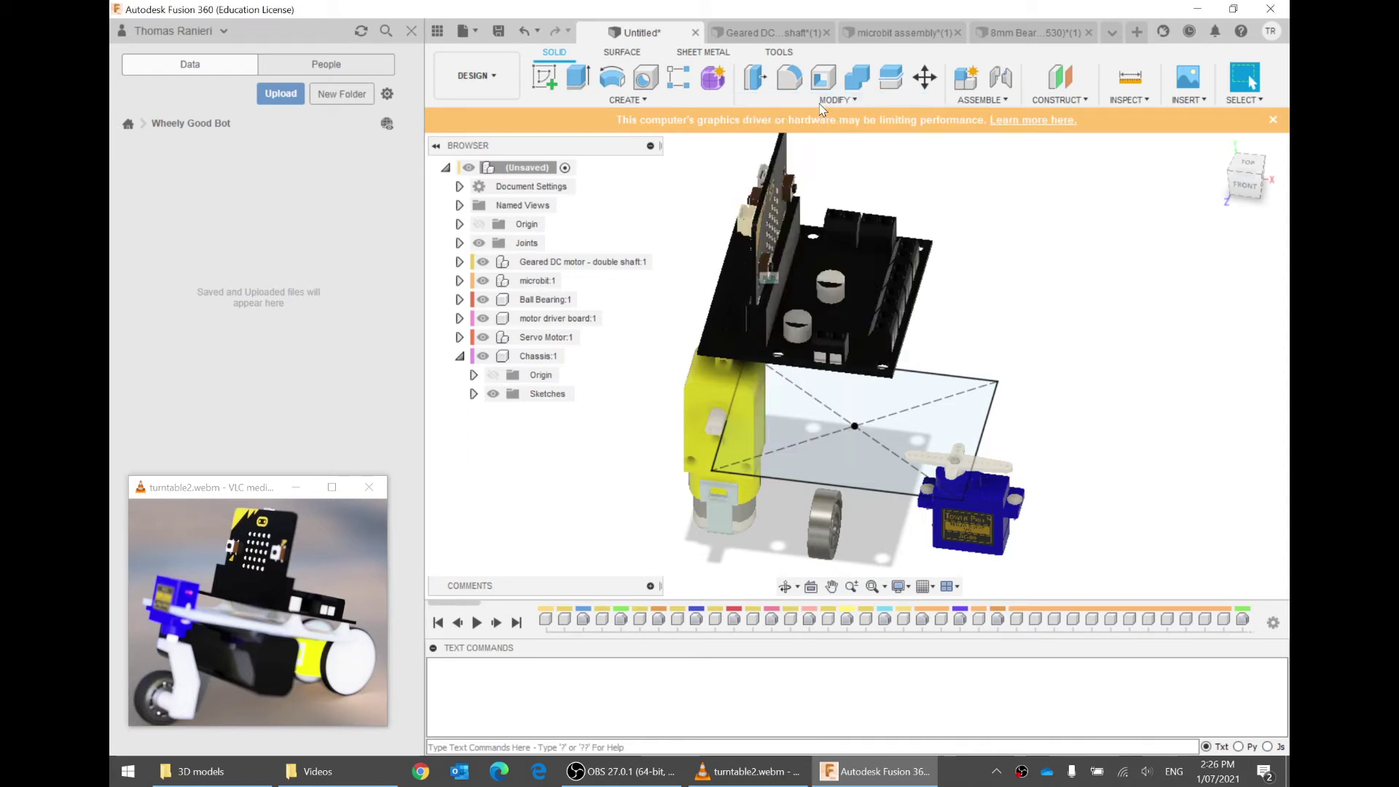
{"action": "left_click", "coordinate": [1000, 73]}
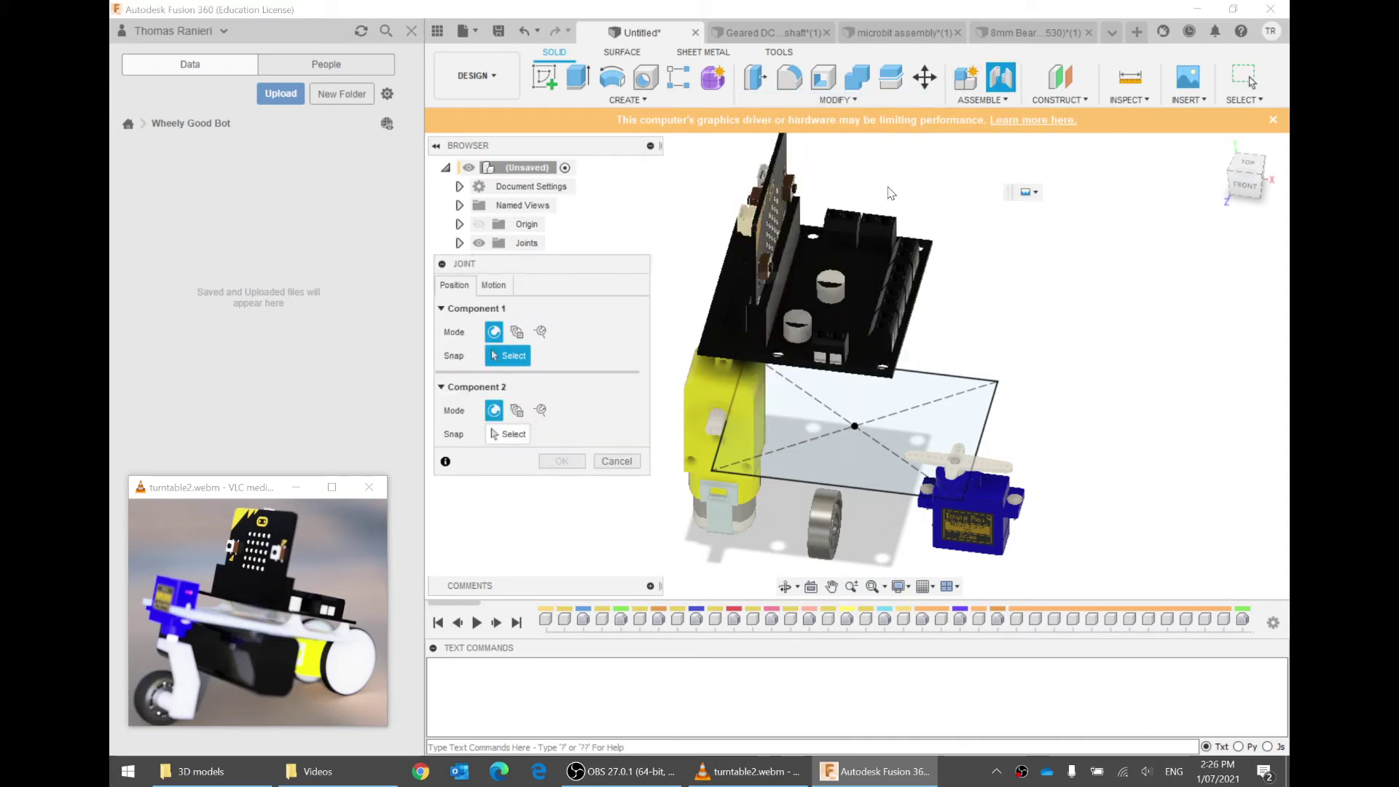
{"action": "left_click_drag", "start_coordinate": [593, 265], "coordinate": [582, 438]}
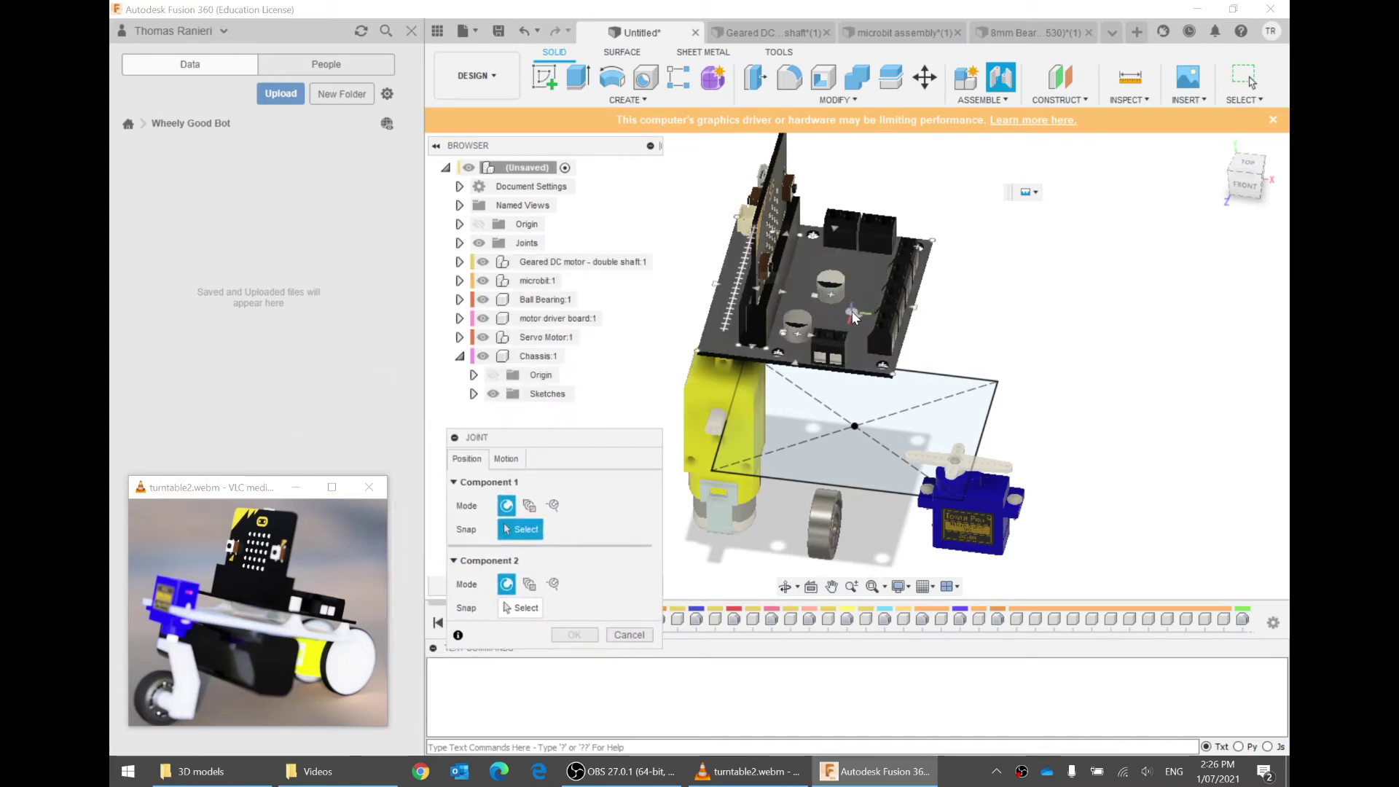
{"action": "mouse_move", "coordinate": [841, 319]}
{"action": "middle_mouse_down", "text": "shift"}
{"action": "mouse_move", "coordinate": [776, 268]}
{"action": "mouse_move", "coordinate": [726, 193]}
{"action": "middle_mouse_up", "text": "shift"}
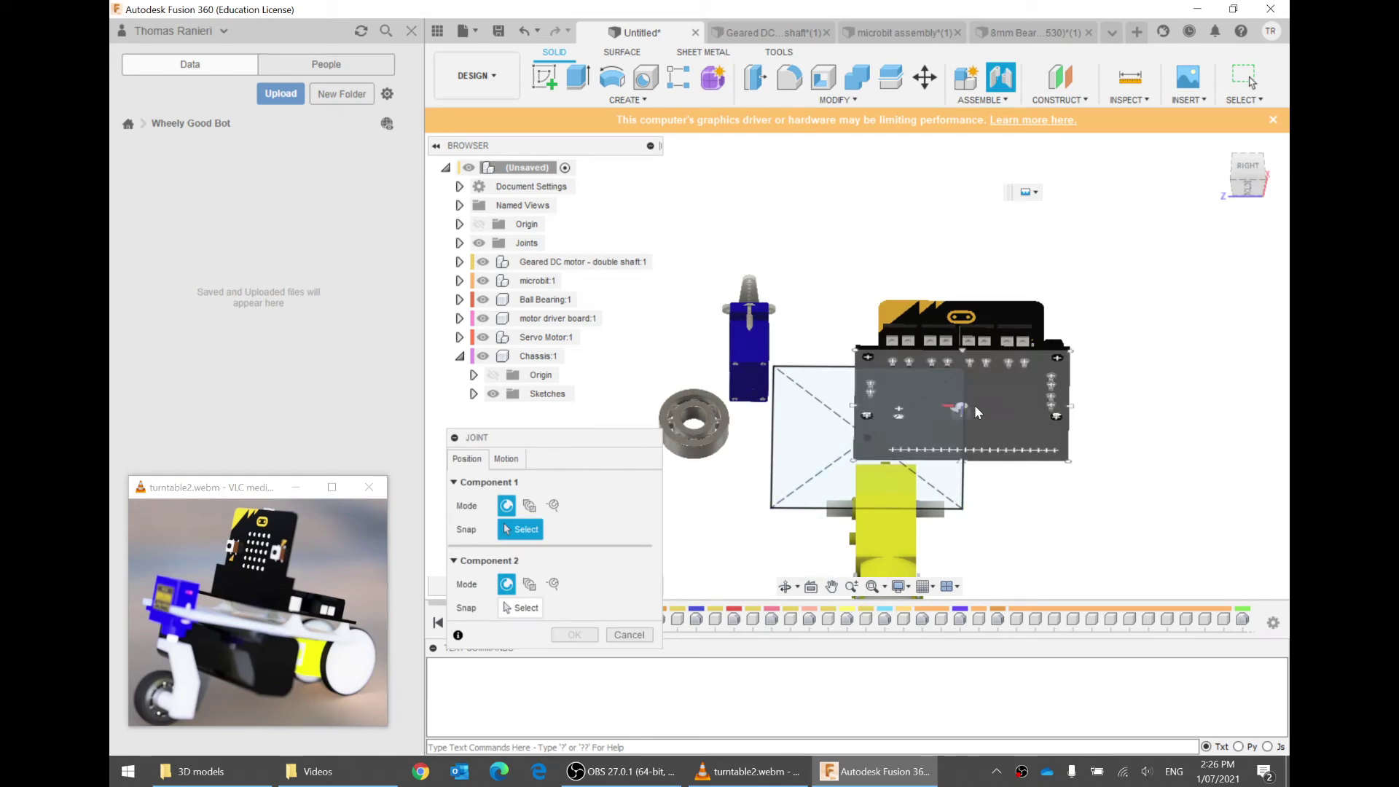
{"action": "middle_click_drag", "start_coordinate": [976, 408], "coordinate": [917, 434], "text": "shift"}
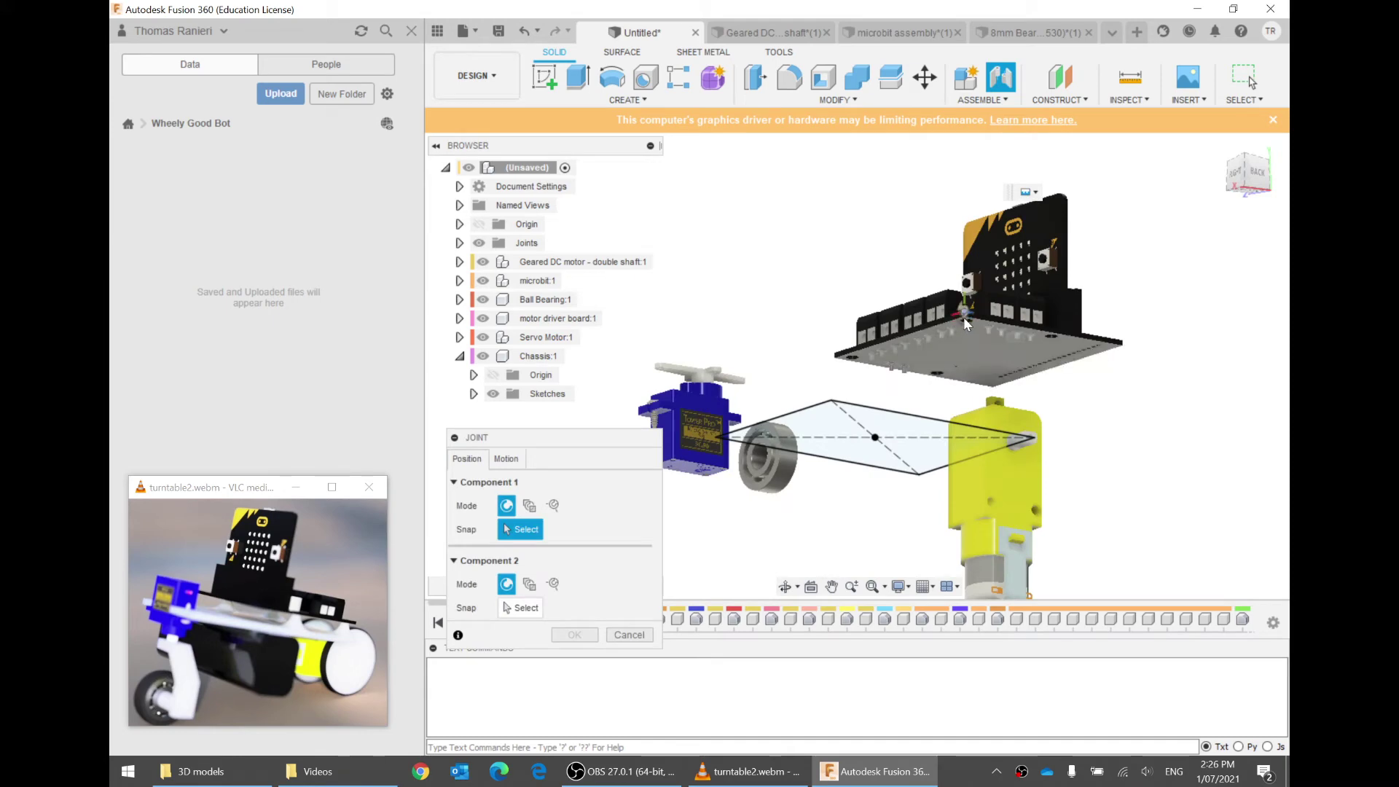
{"action": "scroll", "coordinate": [991, 350], "scroll_direction": "up", "scroll_amount": 3}
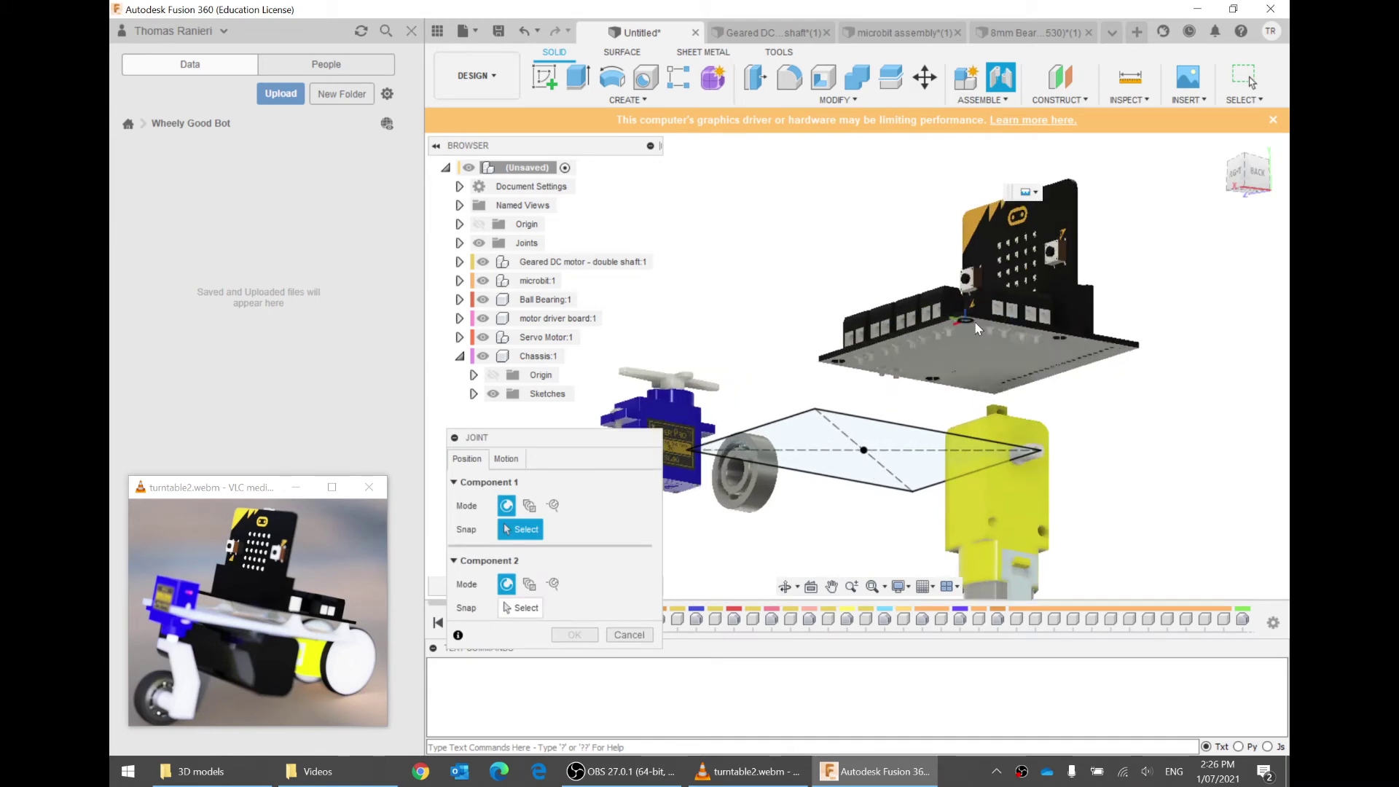
{"action": "left_click", "coordinate": [984, 372]}
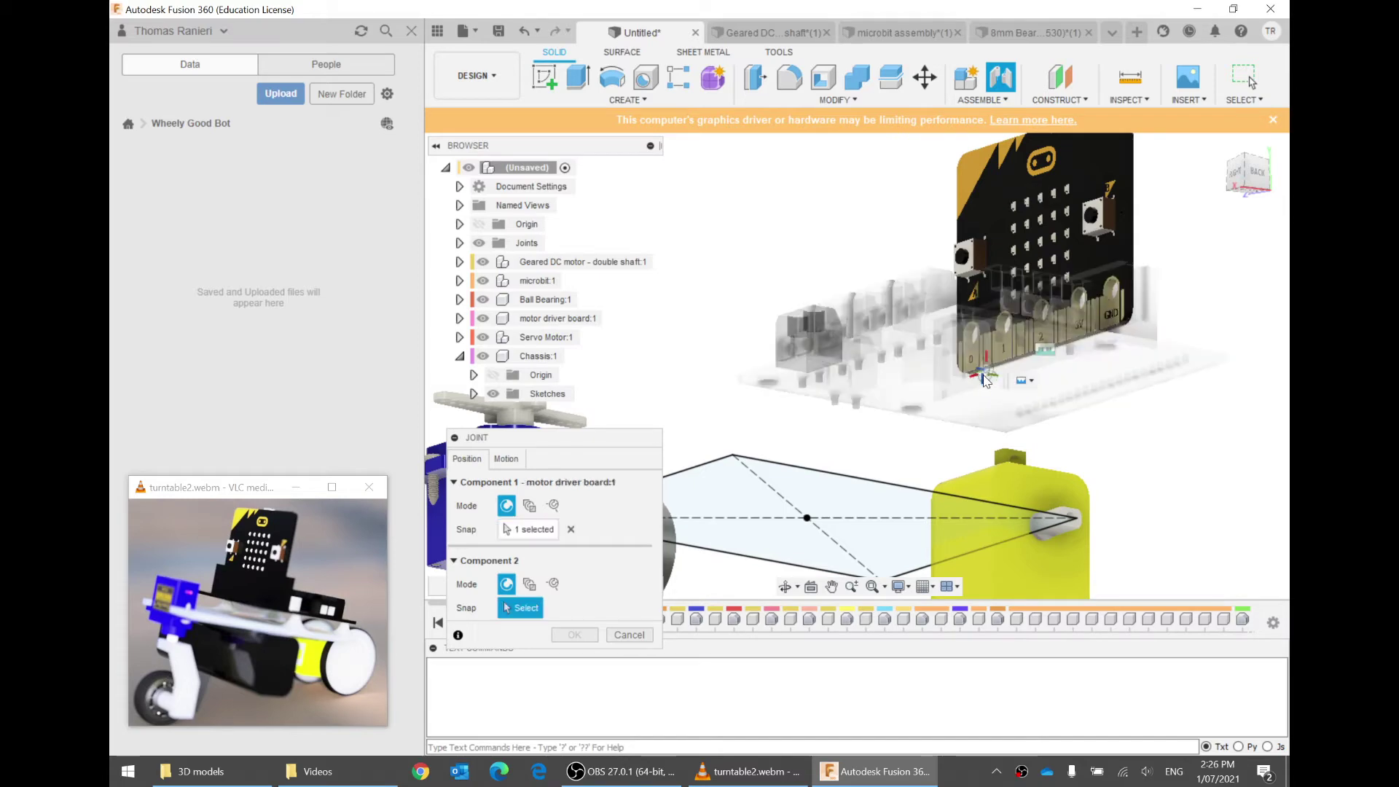
{"action": "middle_click_drag", "start_coordinate": [956, 436], "coordinate": [981, 343], "text": "shift"}
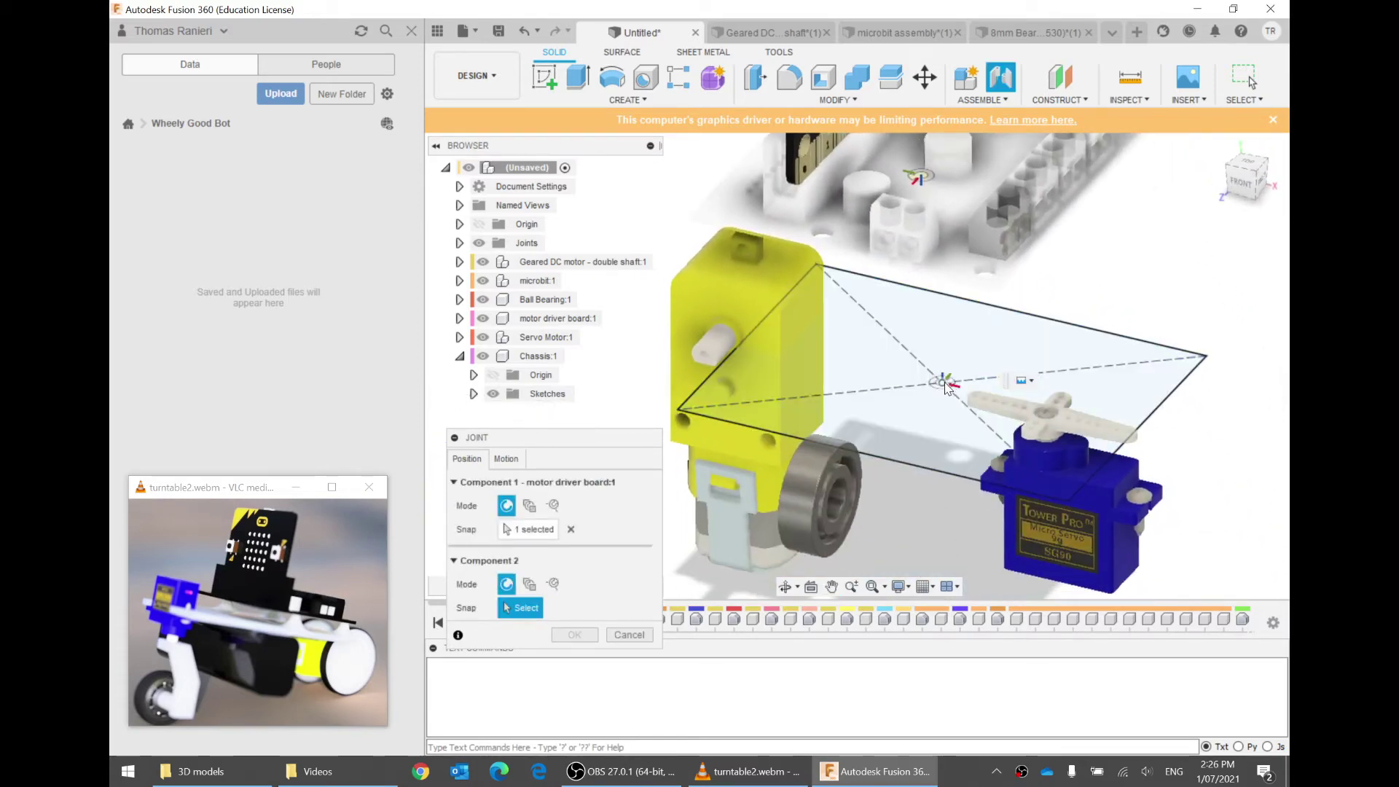
{"action": "left_click", "coordinate": [941, 383]}
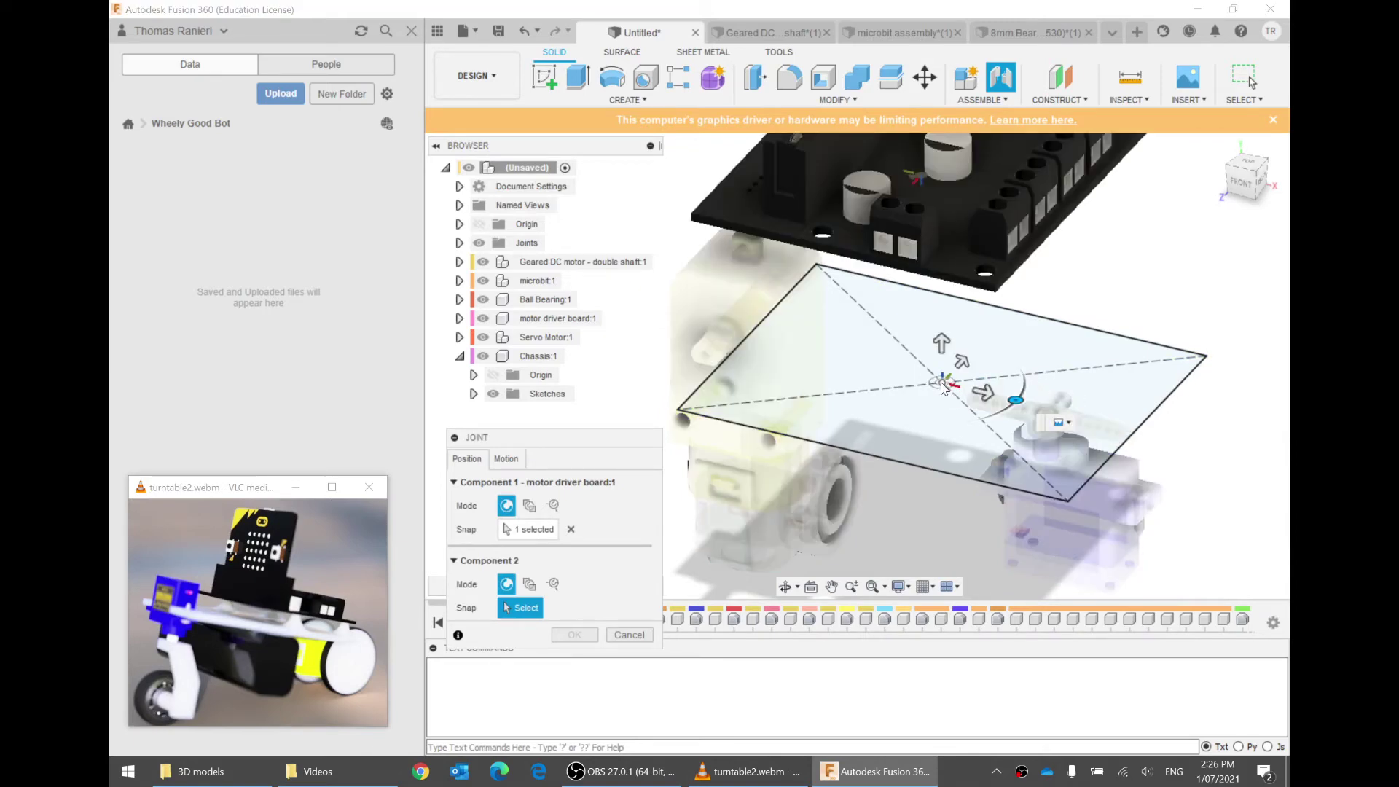
Set the board joint's angle to -180 degrees, keep the rigid motion type and complete the joint
{"action": "middle_click_drag", "start_coordinate": [903, 466], "coordinate": [990, 231], "text": "shift"}
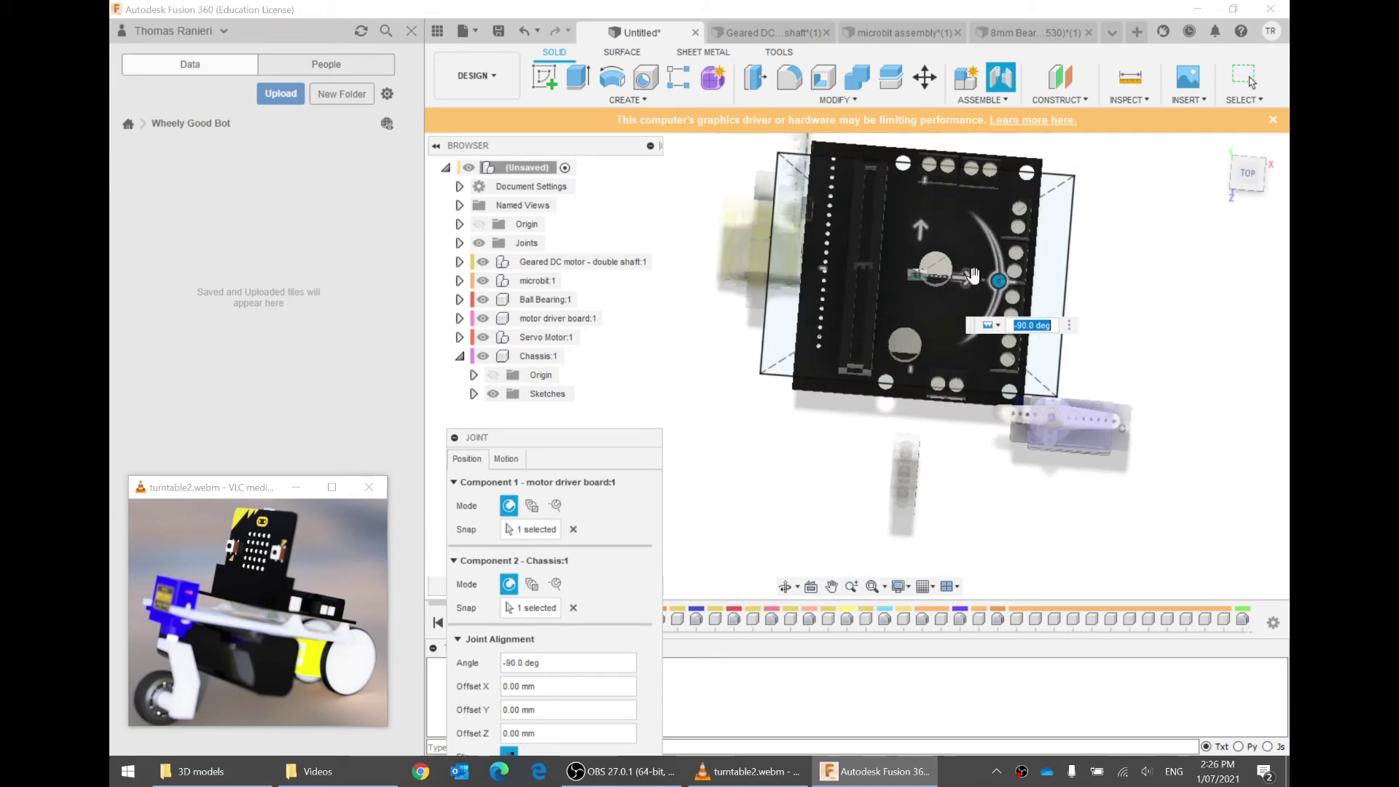
{"action": "left_click_drag", "start_coordinate": [999, 281], "coordinate": [903, 384]}
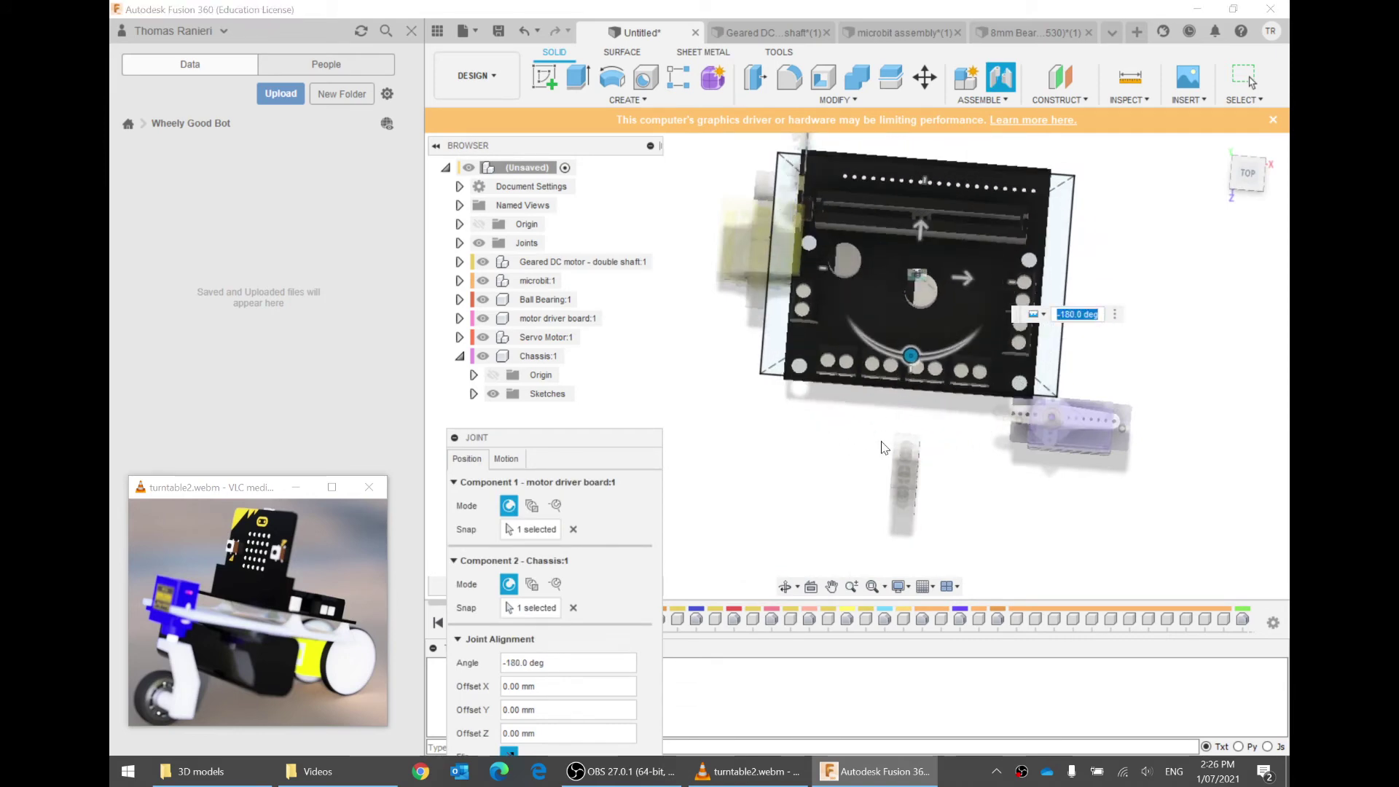
{"action": "middle_click_drag", "start_coordinate": [904, 384], "coordinate": [827, 231], "text": "shift"}
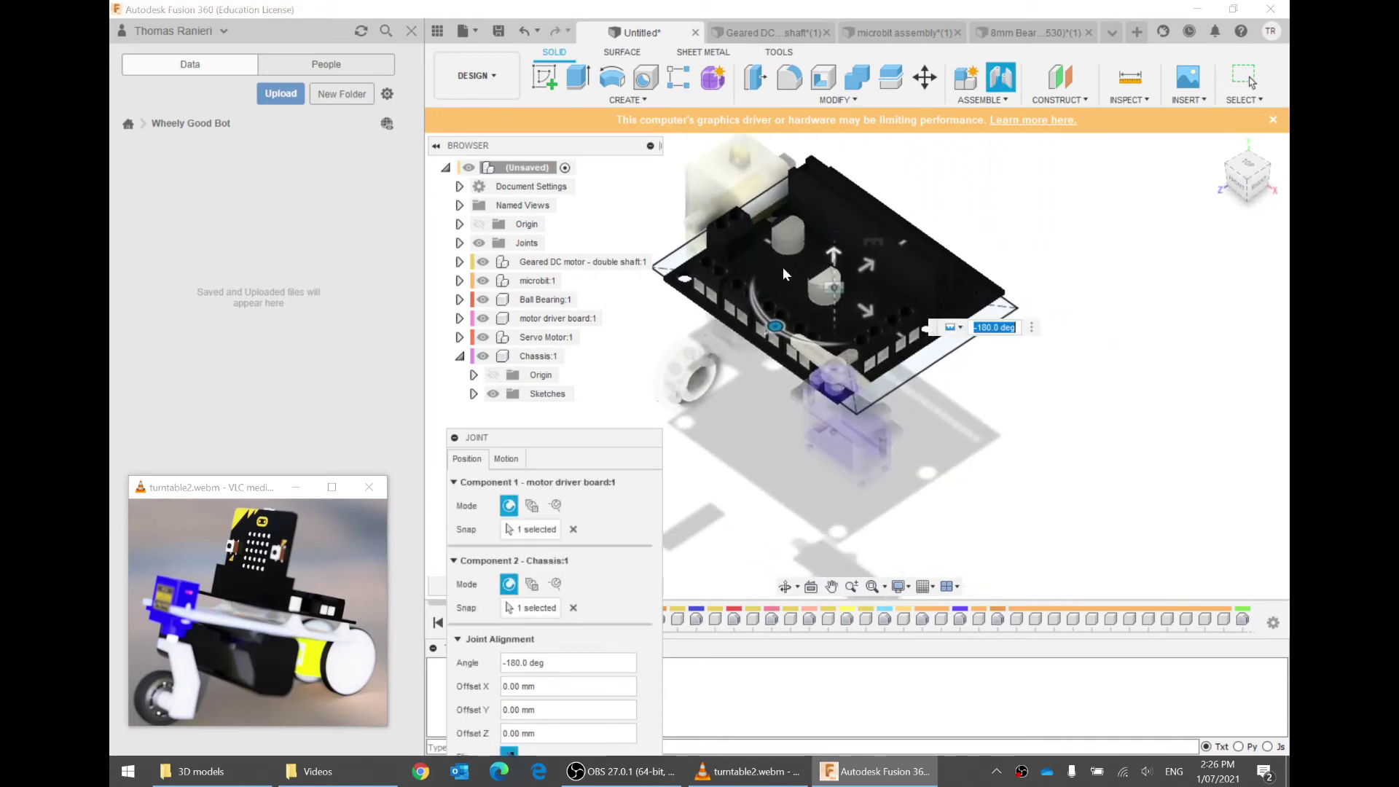
{"action": "scroll", "coordinate": [786, 277], "scroll_direction": "up", "scroll_amount": 3}
{"action": "middle_click_drag", "start_coordinate": [785, 277], "coordinate": [711, 392], "text": "shift"}
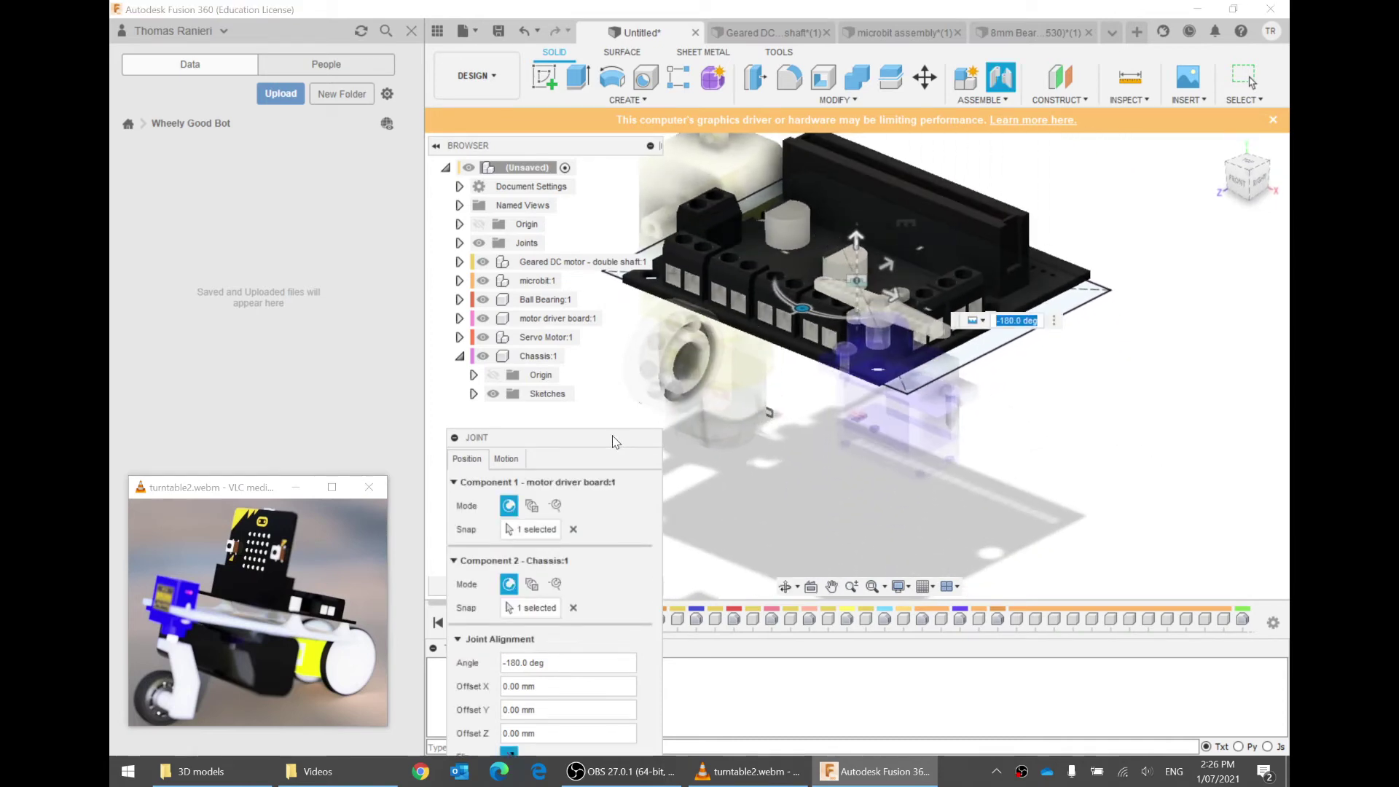
{"action": "left_click_drag", "start_coordinate": [612, 441], "coordinate": [574, 201]}
{"action": "left_click", "coordinate": [463, 221]}
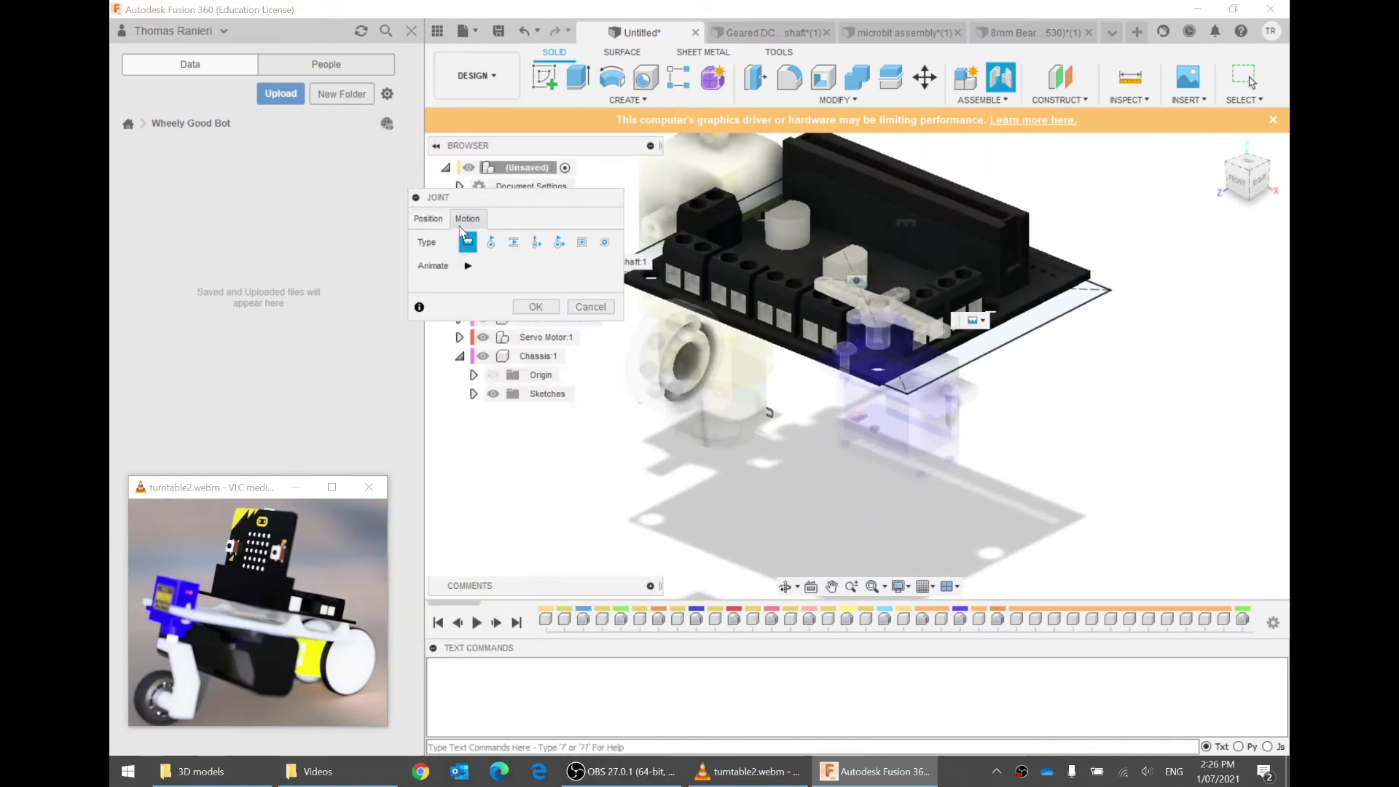
{"action": "left_click", "coordinate": [428, 219]}
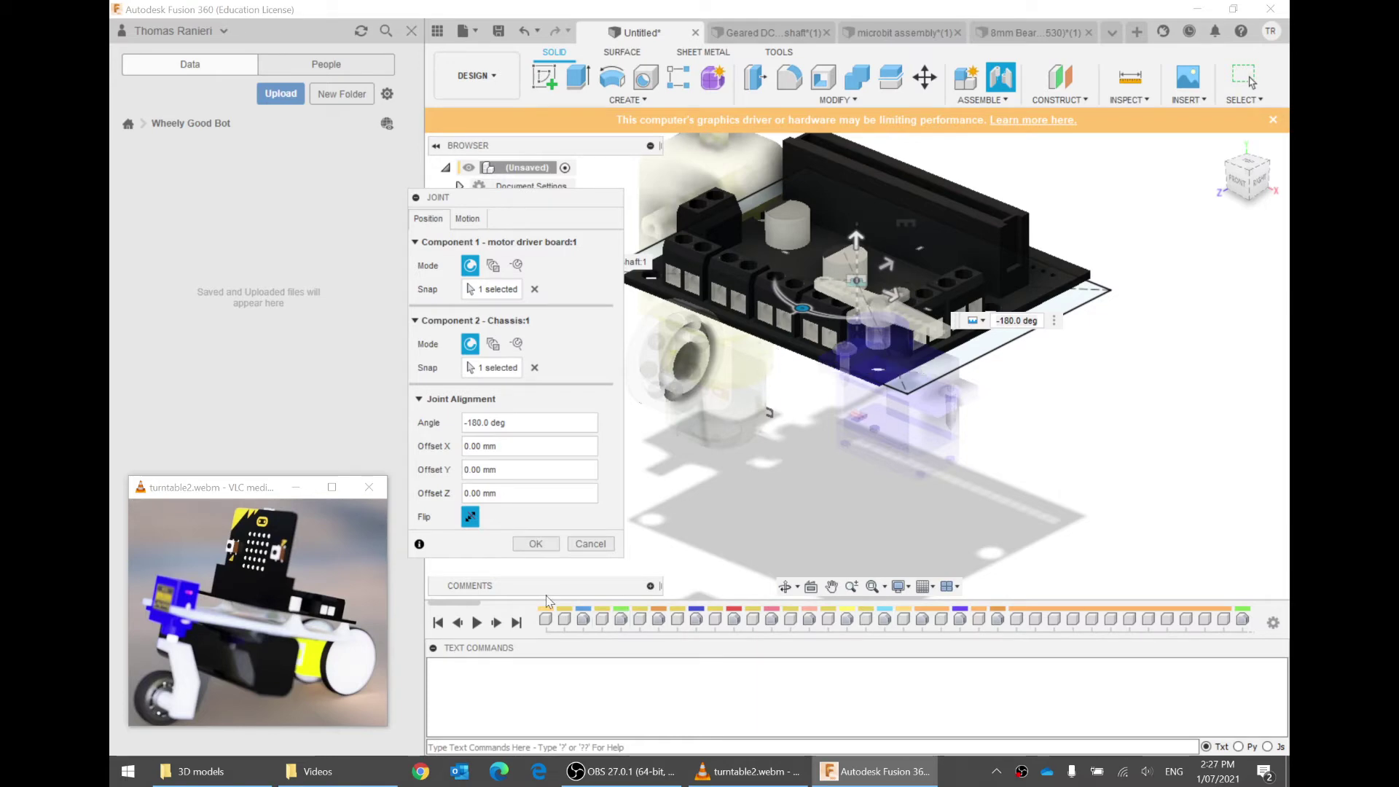
{"action": "left_click", "coordinate": [535, 544]}
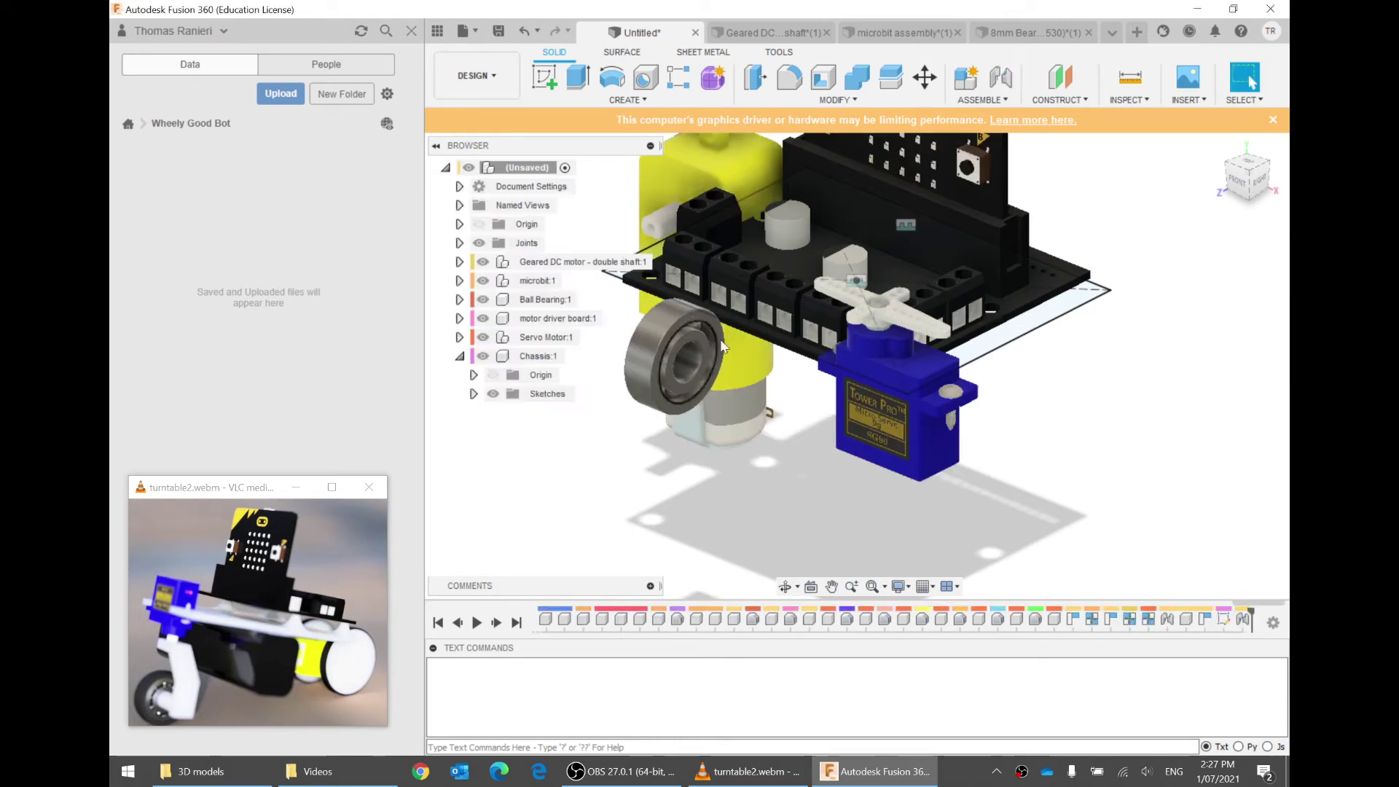
Hide the geared DC motor, ball bearing, servo motor and micro:bit, leaving only the driver board over the chassis outline
{"action": "middle_click_drag", "start_coordinate": [794, 379], "coordinate": [926, 441], "text": "shift"}
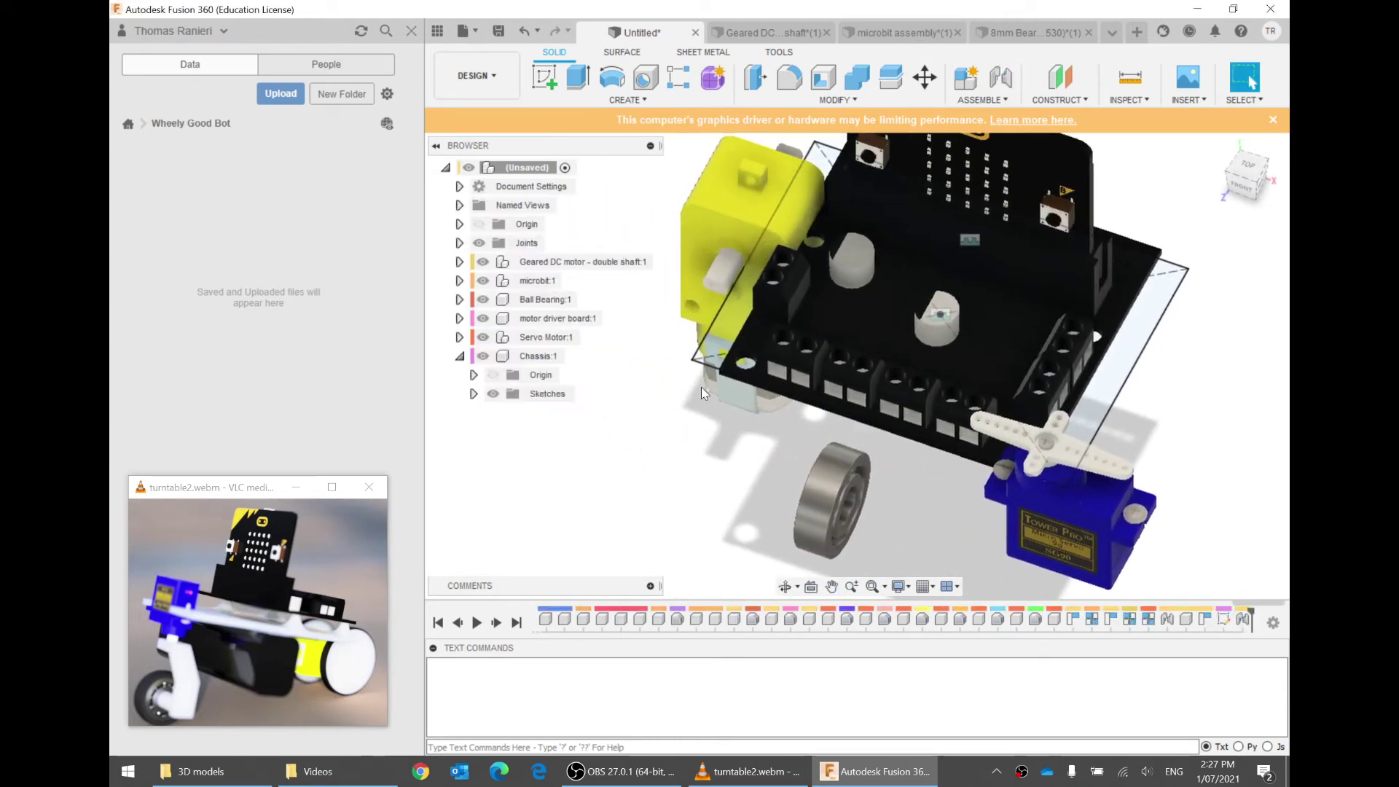
{"action": "left_click", "coordinate": [482, 262]}
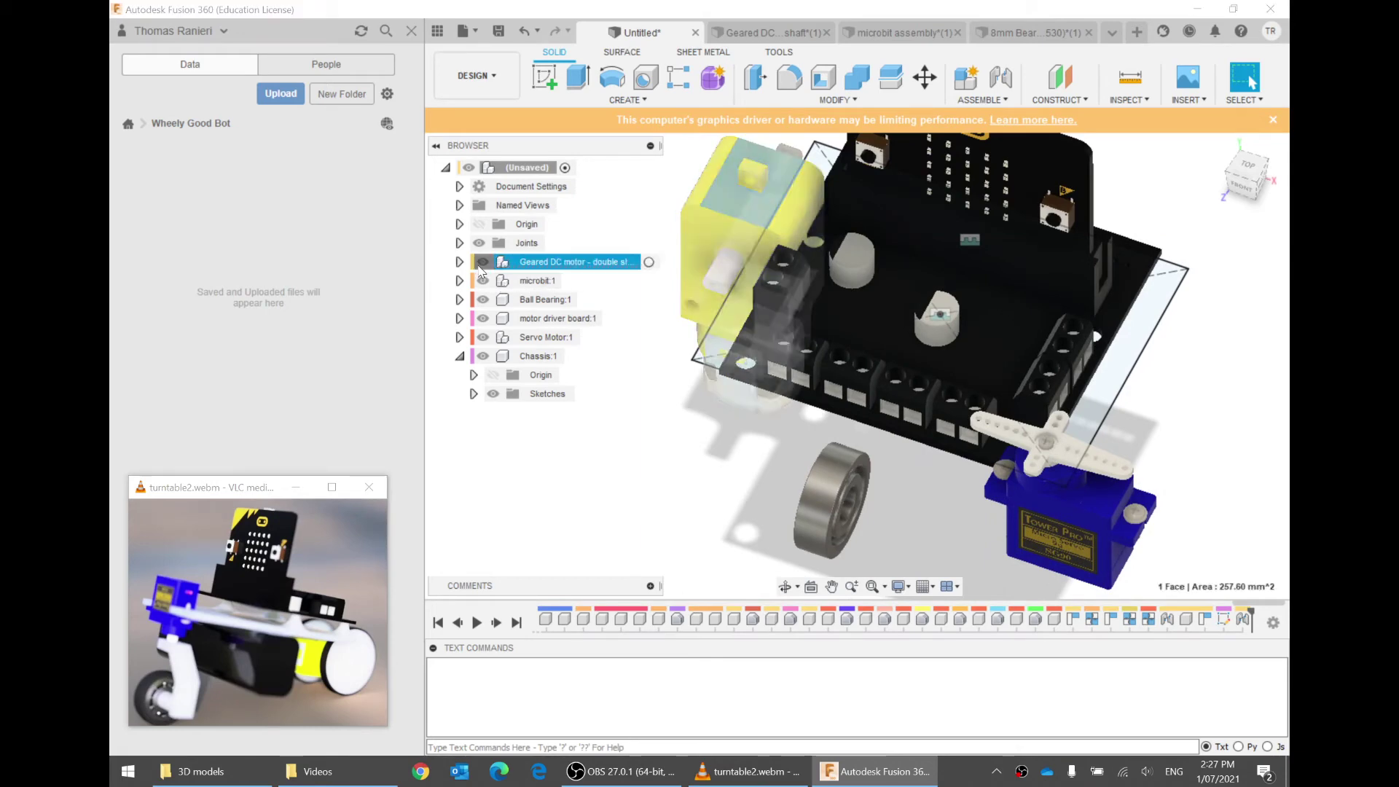
{"action": "left_click", "coordinate": [824, 477]}
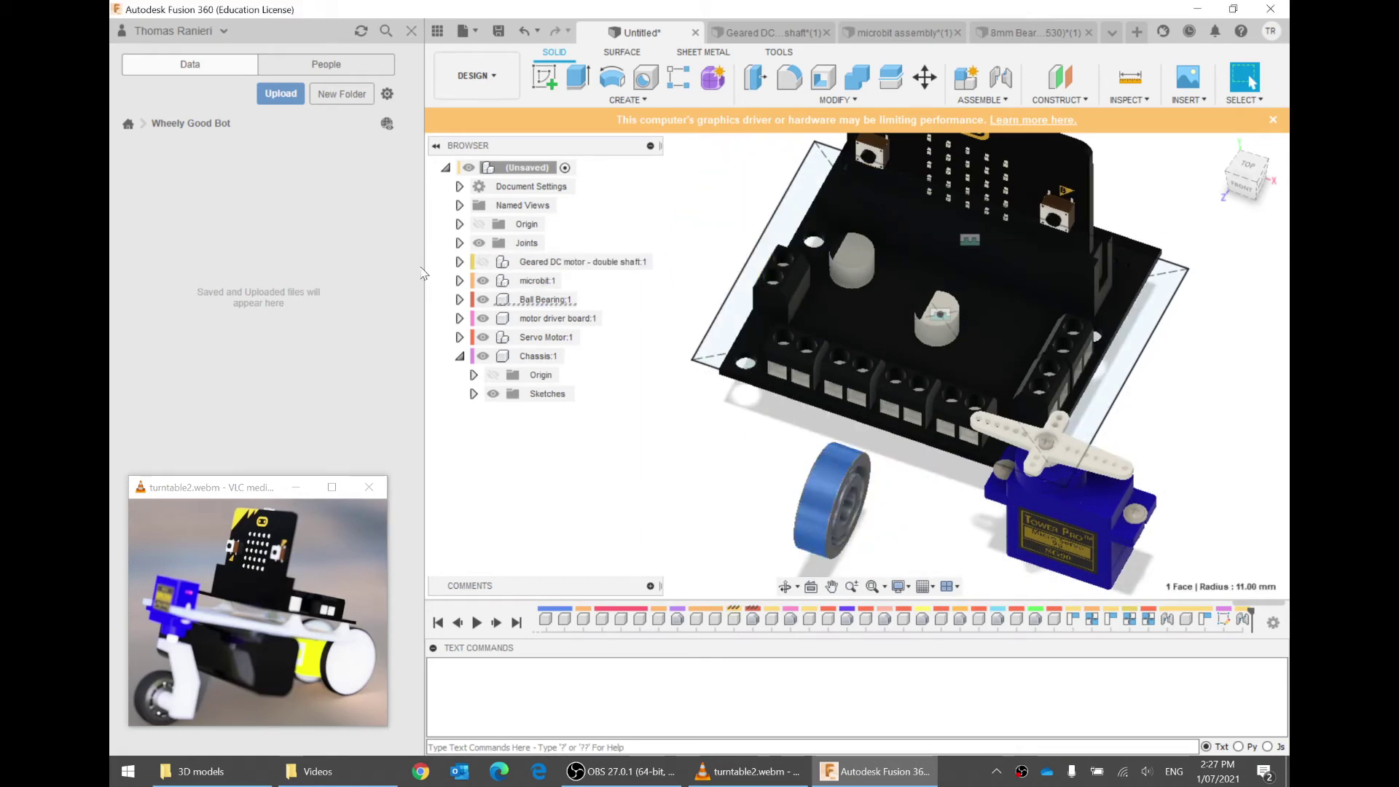
{"action": "left_click", "coordinate": [483, 300]}
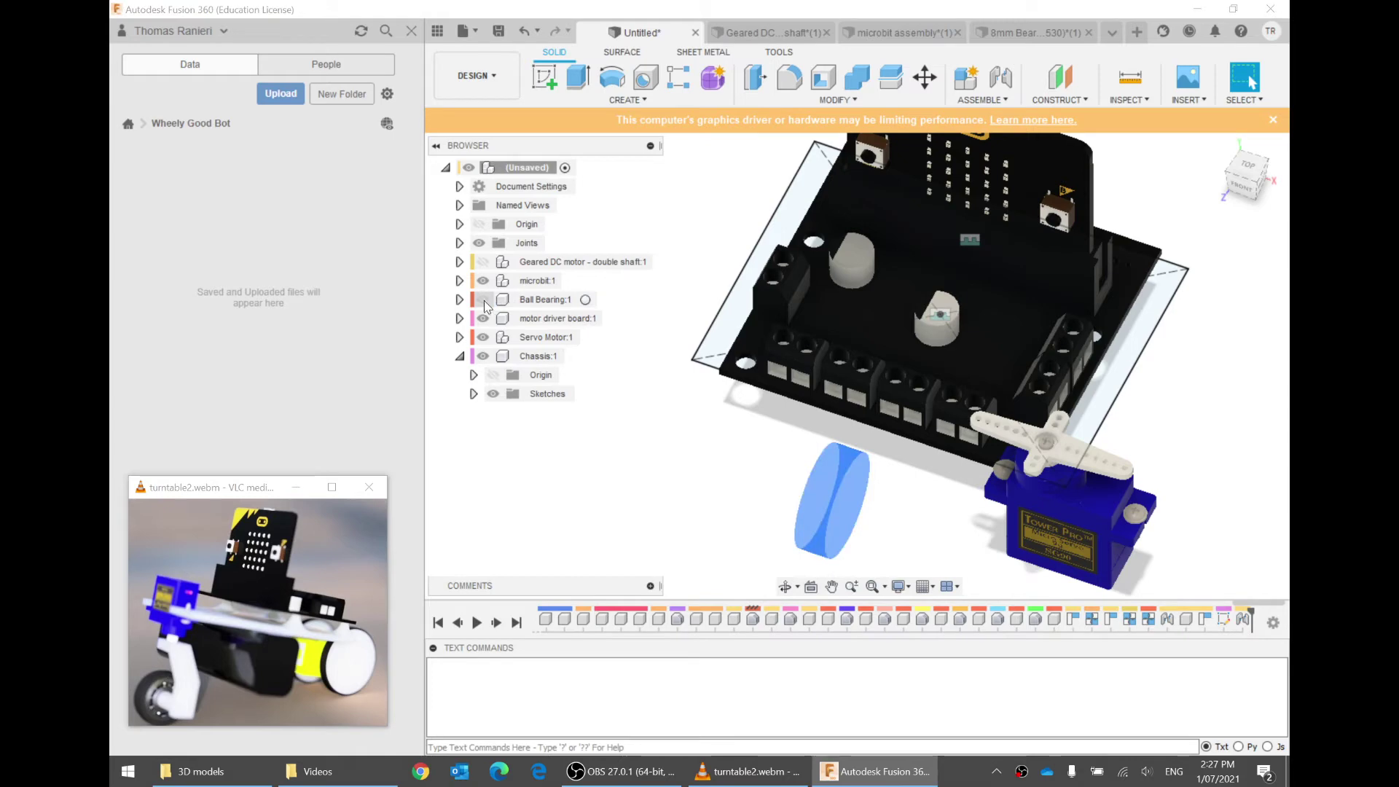
{"action": "left_click", "coordinate": [1057, 579]}
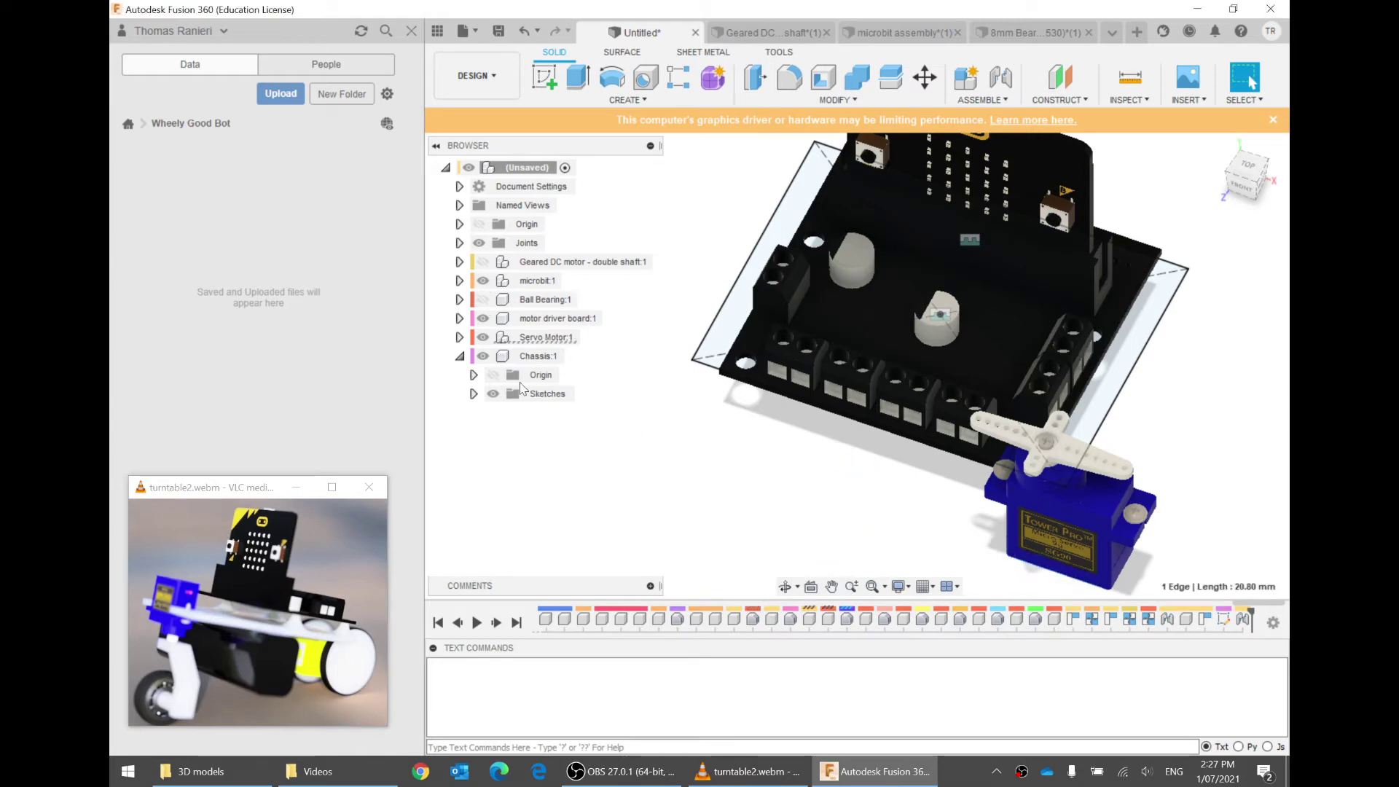
{"action": "left_click", "coordinate": [482, 337]}
{"action": "mouse_move", "coordinate": [760, 472]}
{"action": "middle_mouse_down"}
{"action": "mouse_move", "coordinate": [745, 492]}
{"action": "mouse_move", "coordinate": [759, 453]}
{"action": "mouse_move", "coordinate": [780, 452]}
{"action": "middle_mouse_up"}
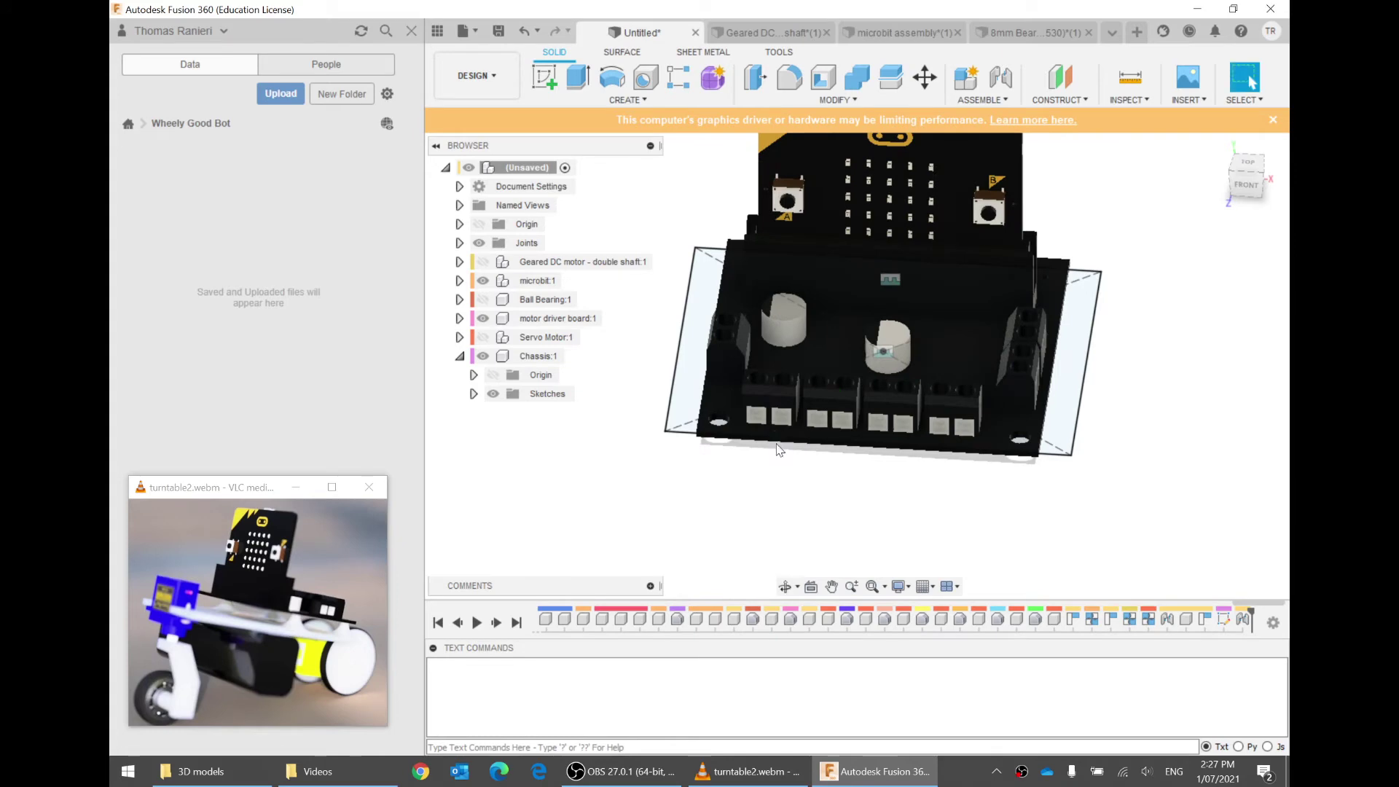
{"action": "left_click", "coordinate": [482, 280]}
{"action": "middle_click_drag", "start_coordinate": [765, 163], "coordinate": [1251, 82], "text": "shift"}
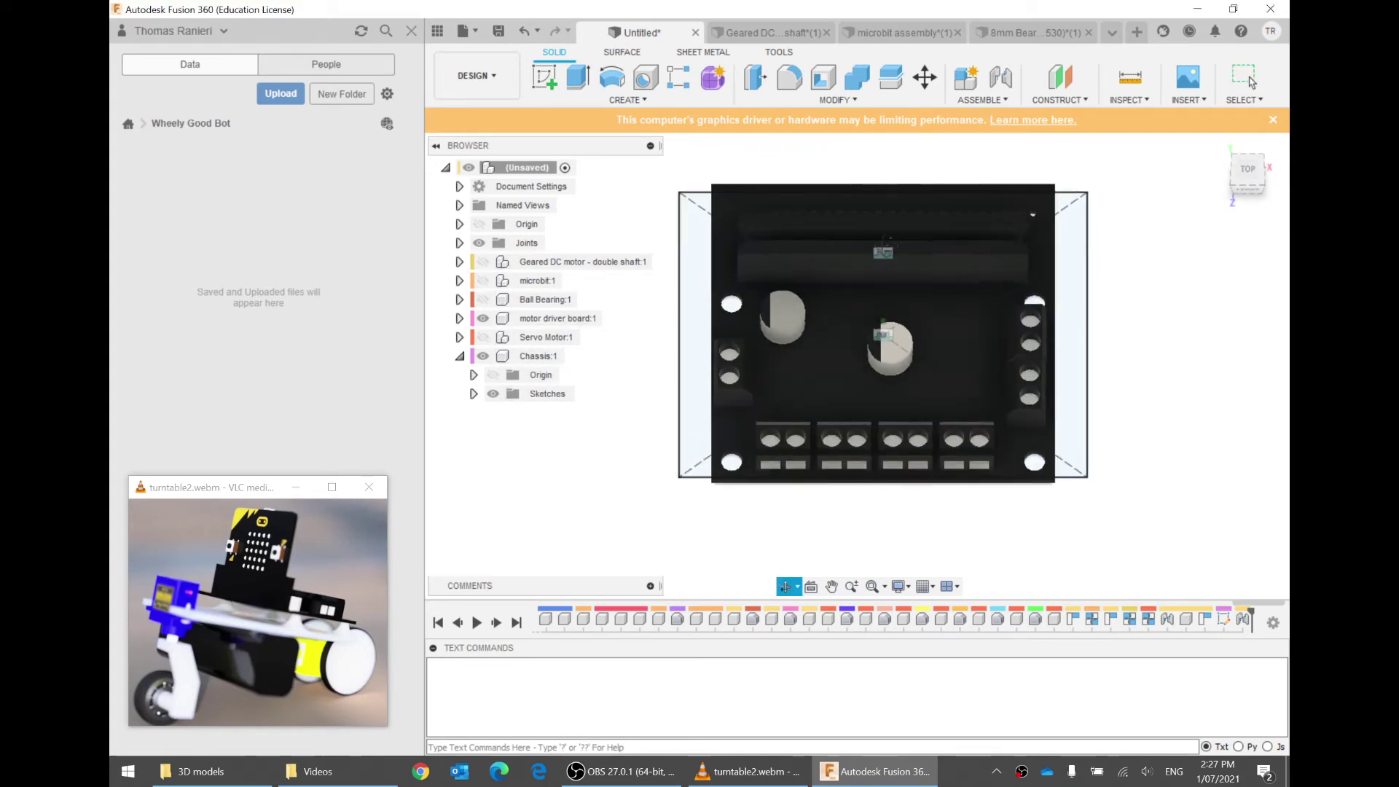
Activate the Chassis component, open its rectangle sketch for editing and hide the motor driver board
{"action": "left_click", "coordinate": [574, 357]}
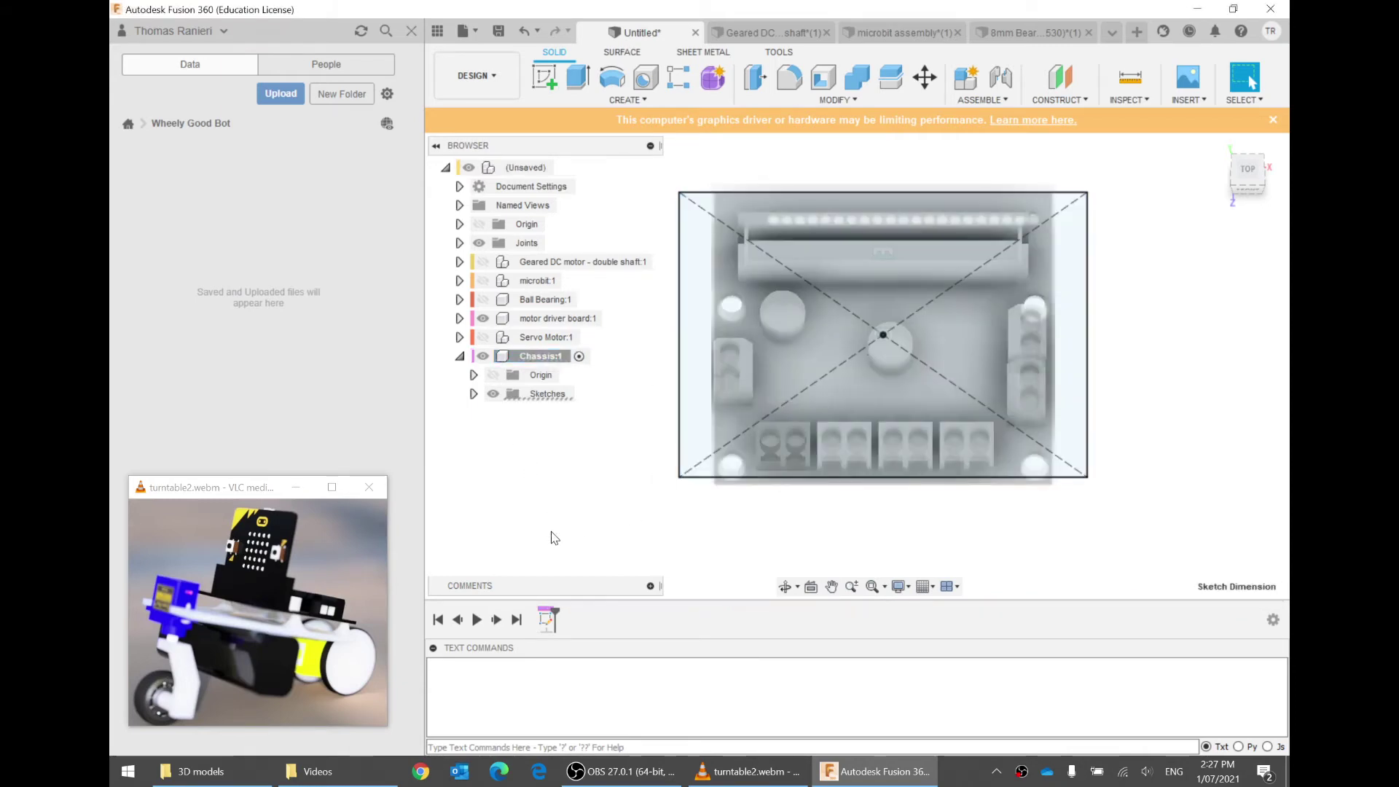
{"action": "left_click", "coordinate": [547, 621]}
{"action": "double_click", "coordinate": [546, 621]}
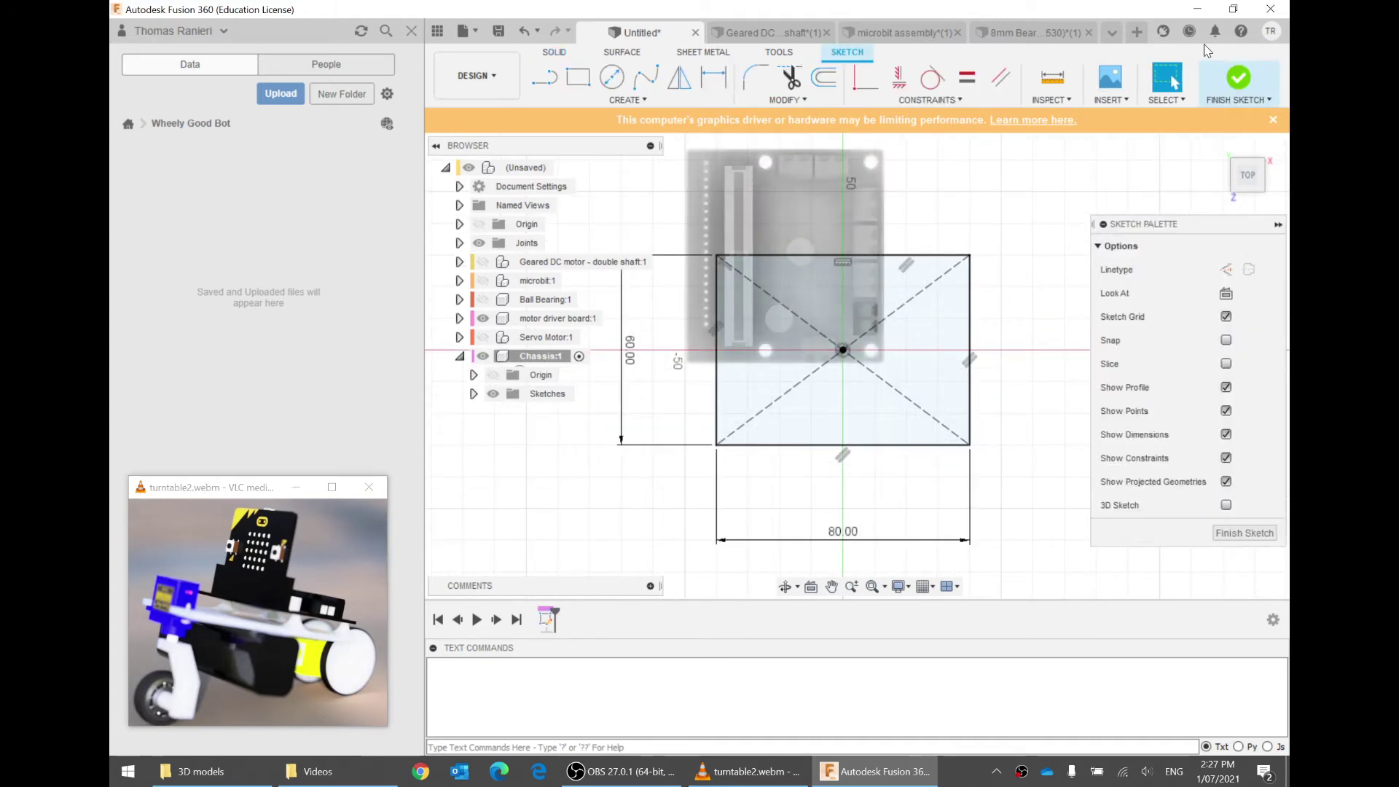
{"action": "left_click", "coordinate": [1238, 78]}
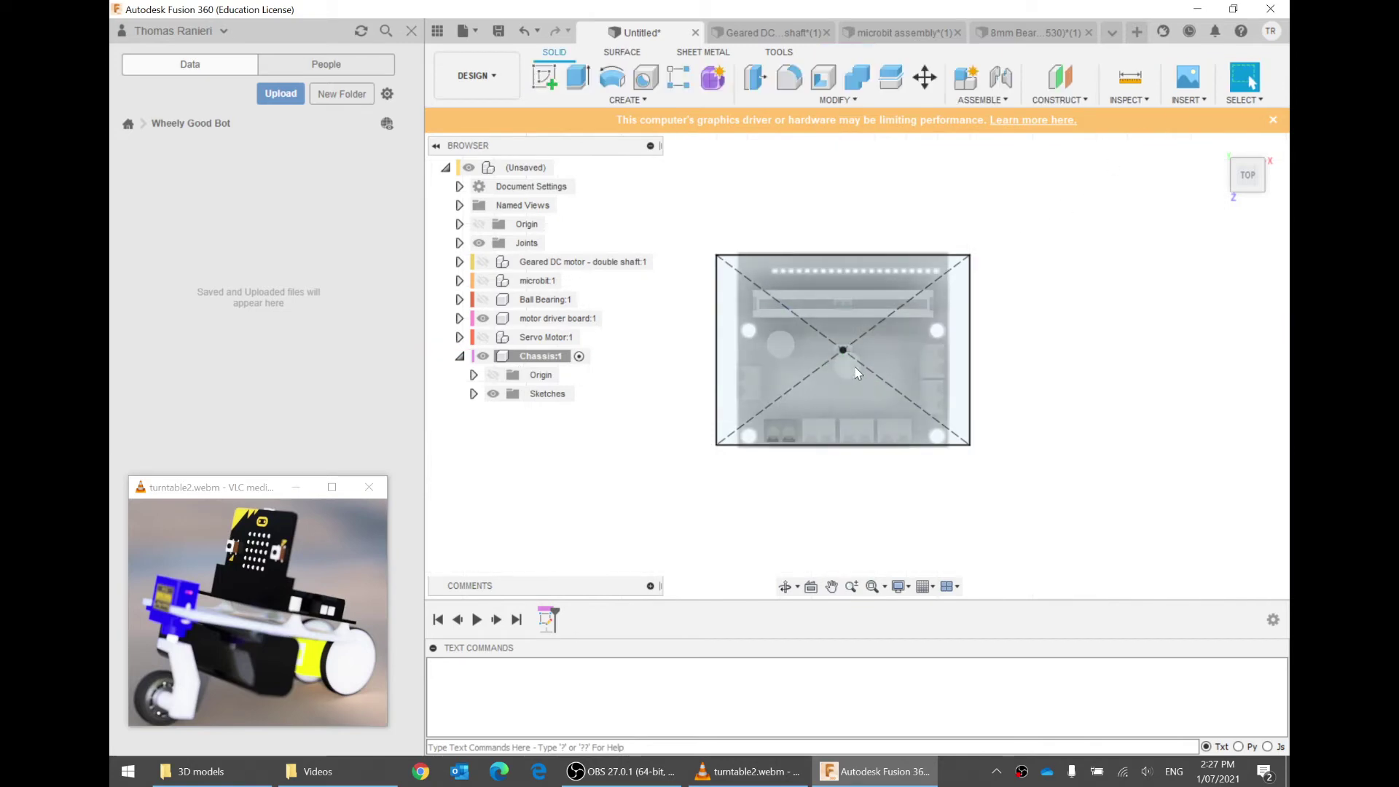
{"action": "middle_click_drag", "start_coordinate": [857, 373], "coordinate": [837, 265], "text": "shift"}
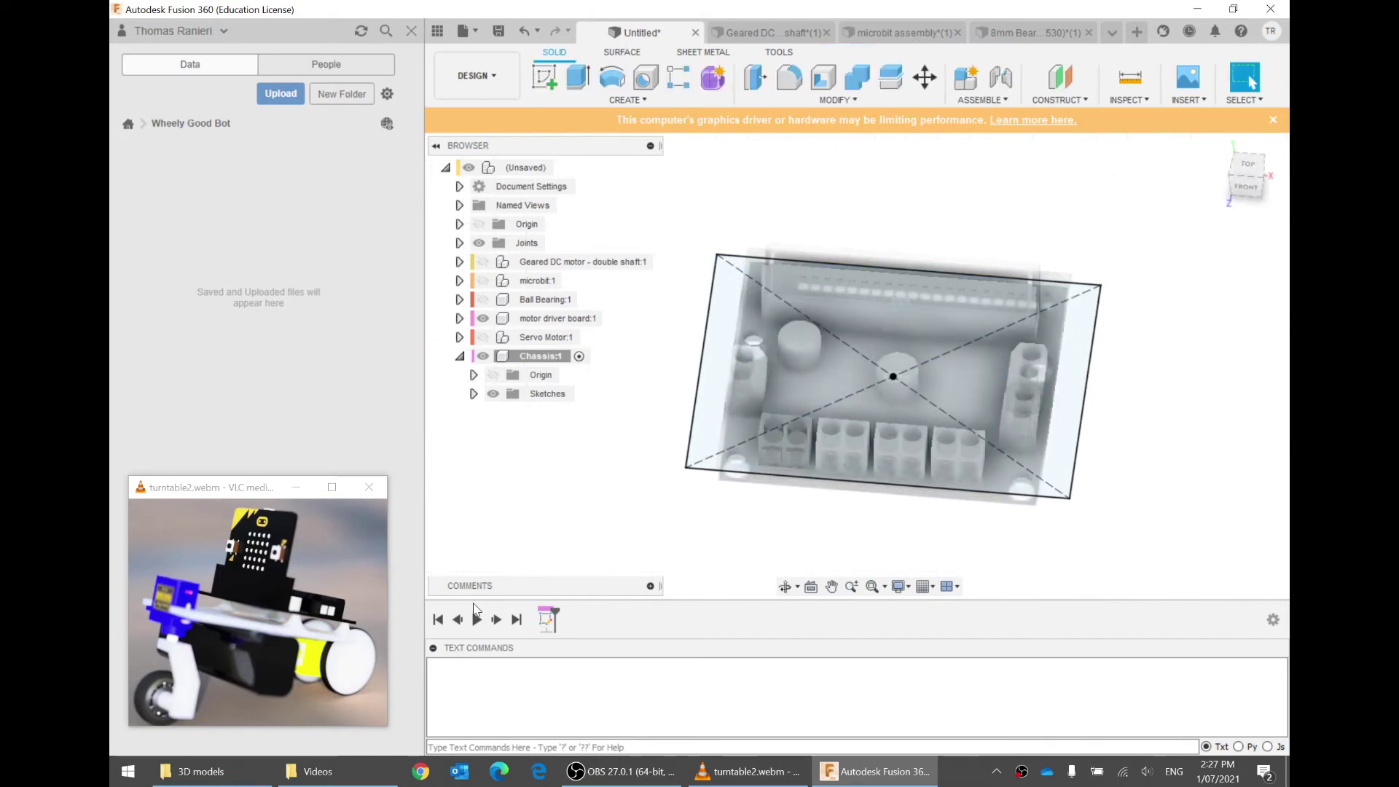
{"action": "double_click", "coordinate": [547, 619]}
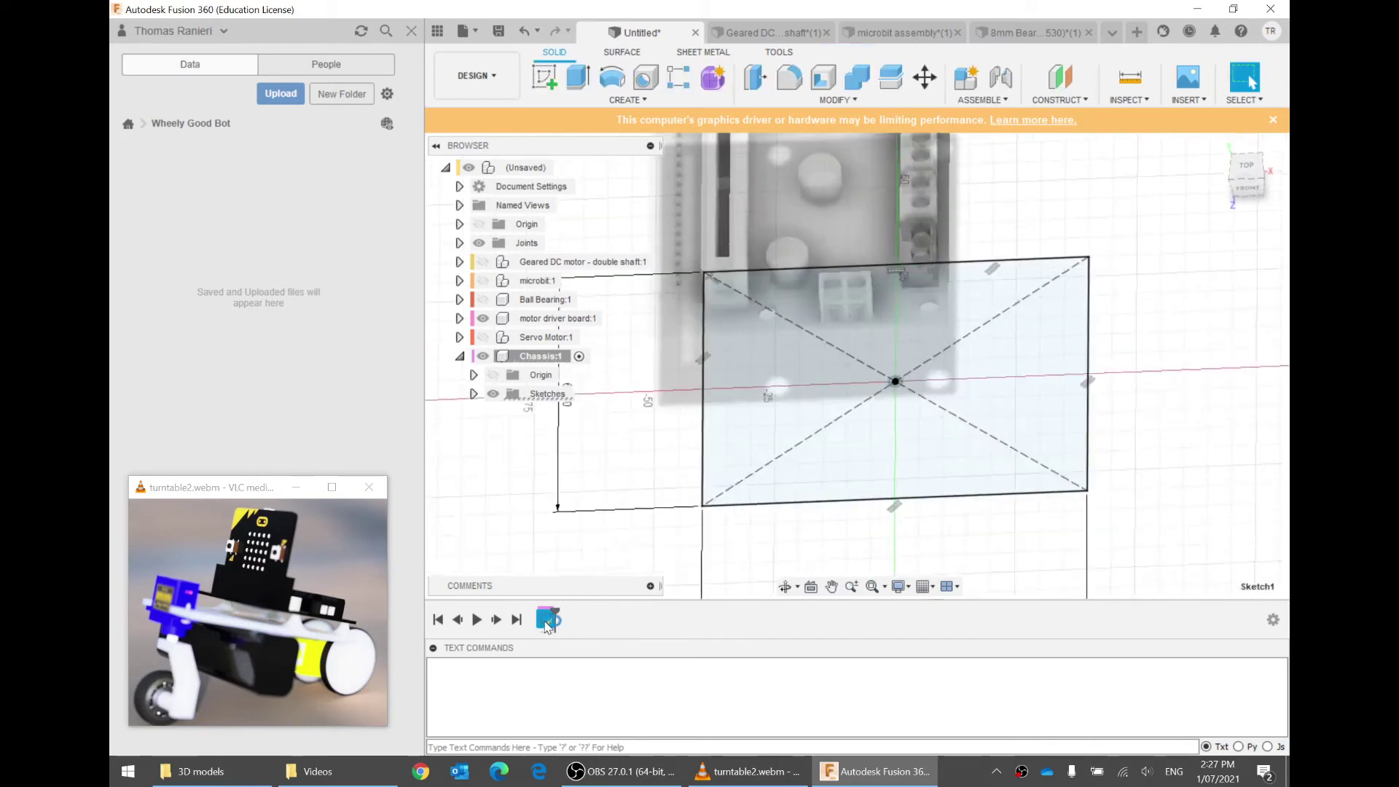
{"action": "left_click", "coordinate": [482, 319]}
{"action": "key", "text": "l"}
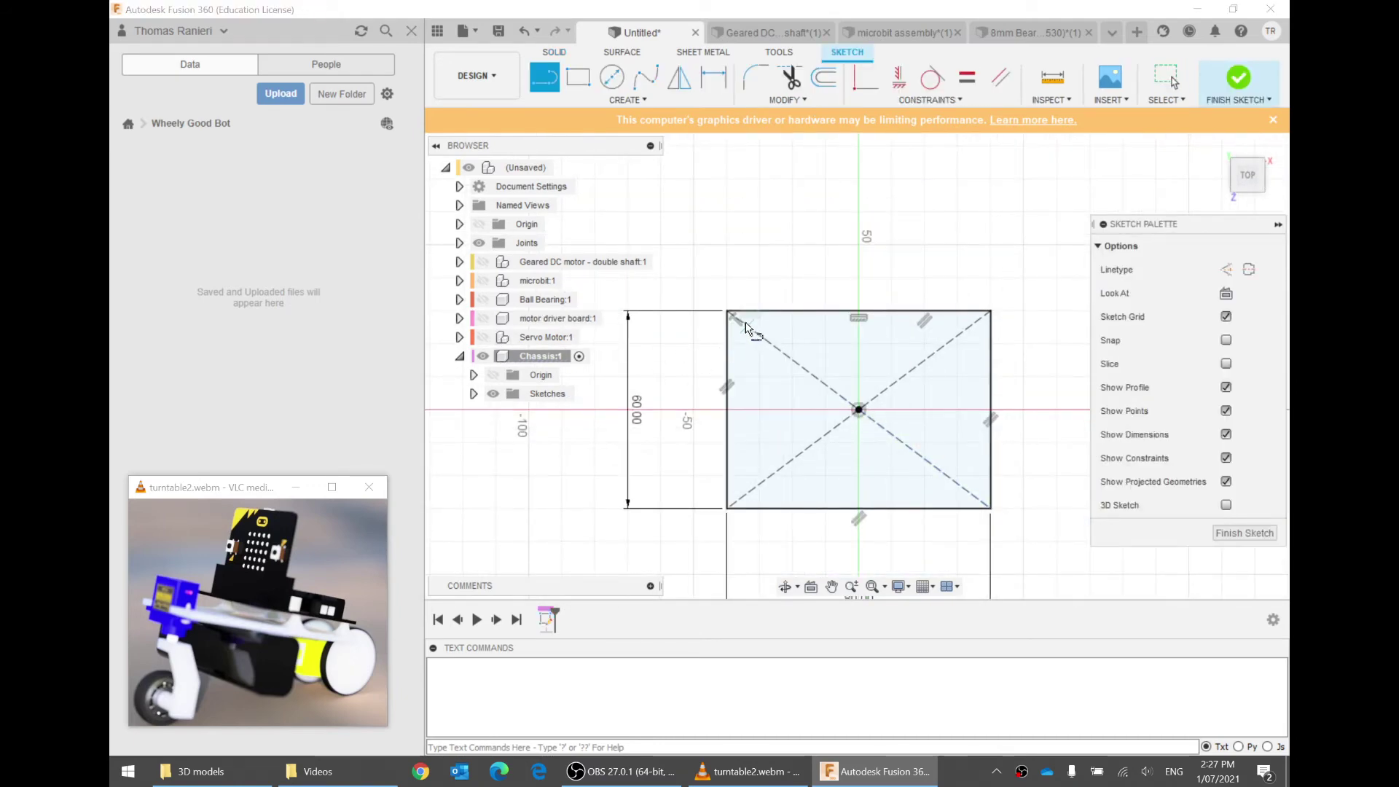
{"action": "left_click", "coordinate": [246, 588]}
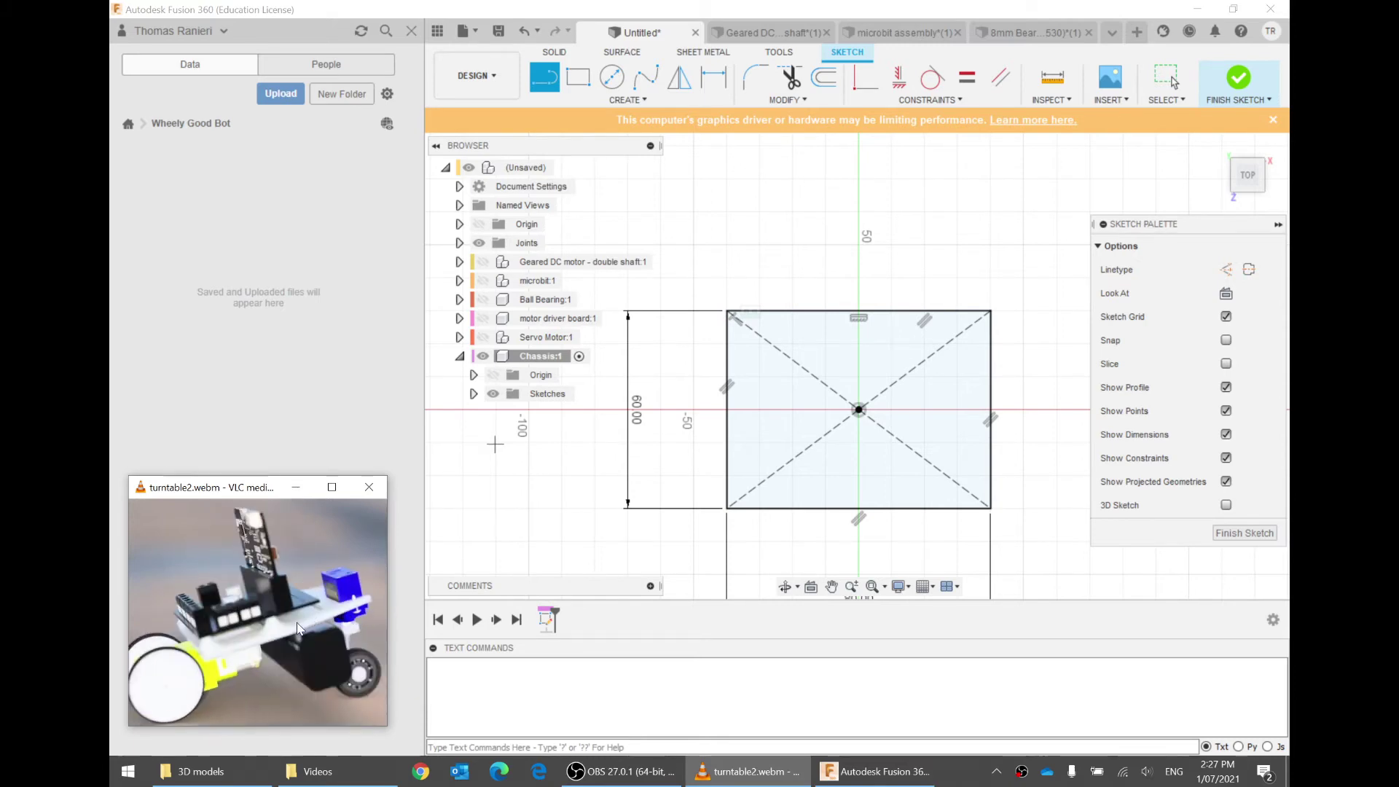
{"action": "left_click", "coordinate": [728, 311]}
{"action": "type", "text": "57"}
{"action": "key", "text": "Tab"}
{"action": "middle_click_drag", "start_coordinate": [773, 153], "coordinate": [760, 190]}
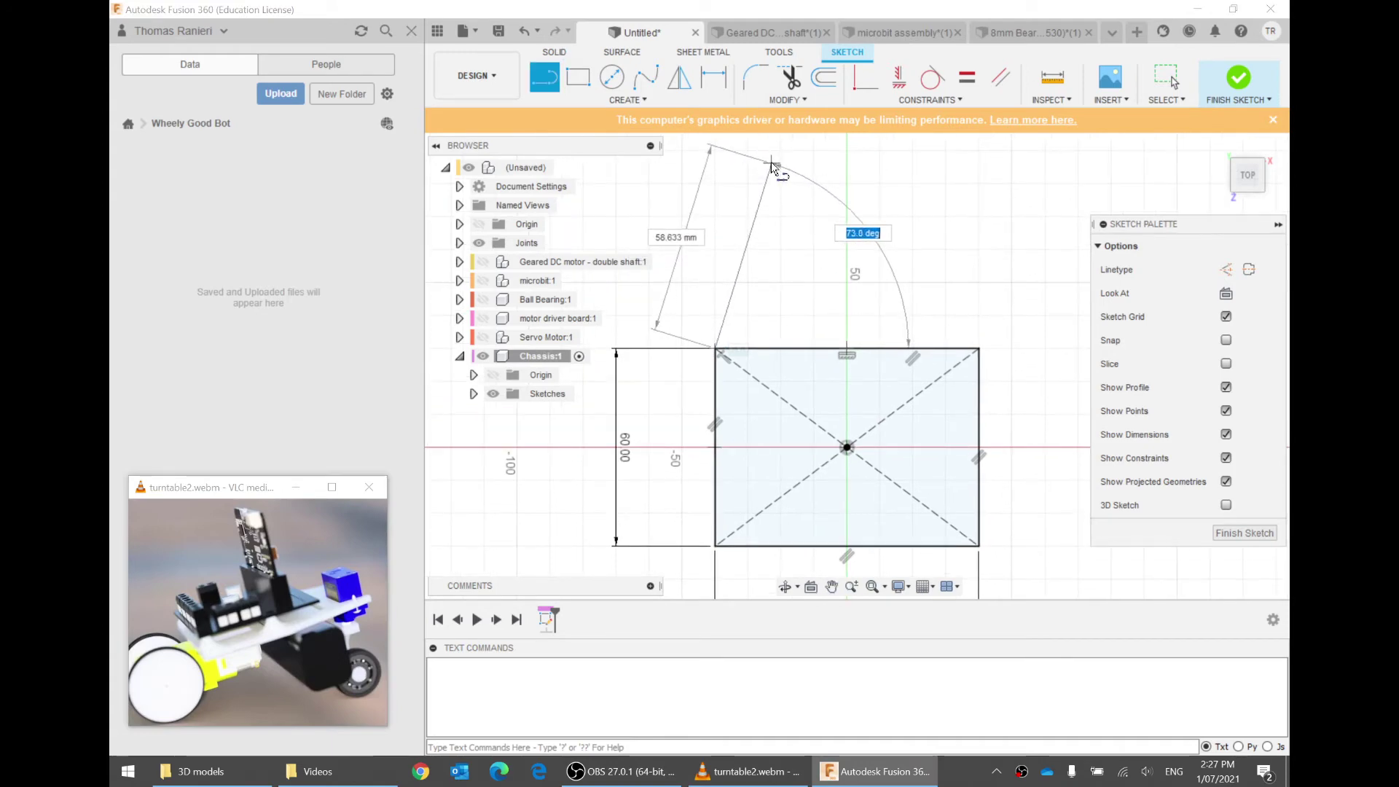
{"action": "left_click", "coordinate": [764, 170]}
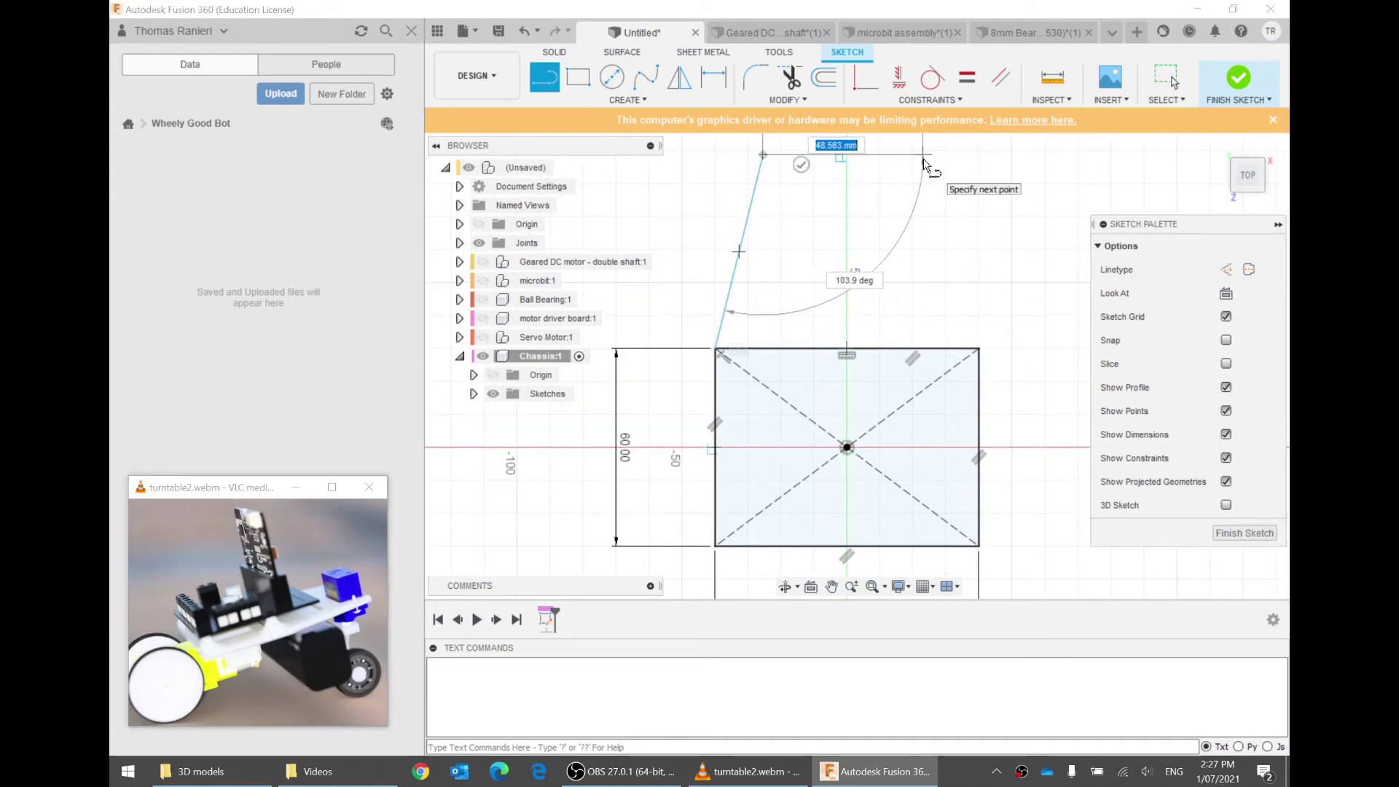
{"action": "key", "text": "Escape"}
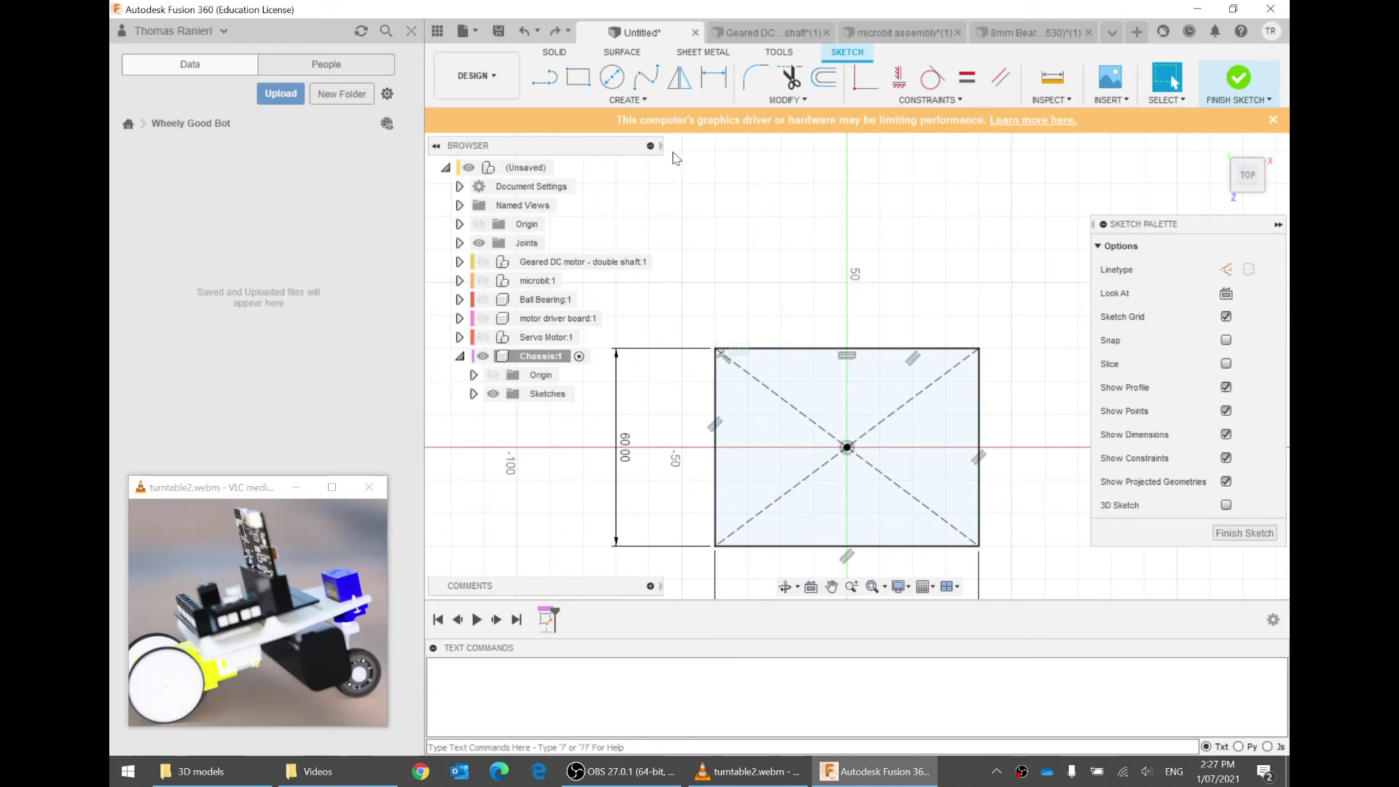
Sketch a closed three-line trapezoid on the rectangle's upper edge, its left side about 62 mm long at about 79.3 degrees
{"action": "left_click", "coordinate": [541, 77]}
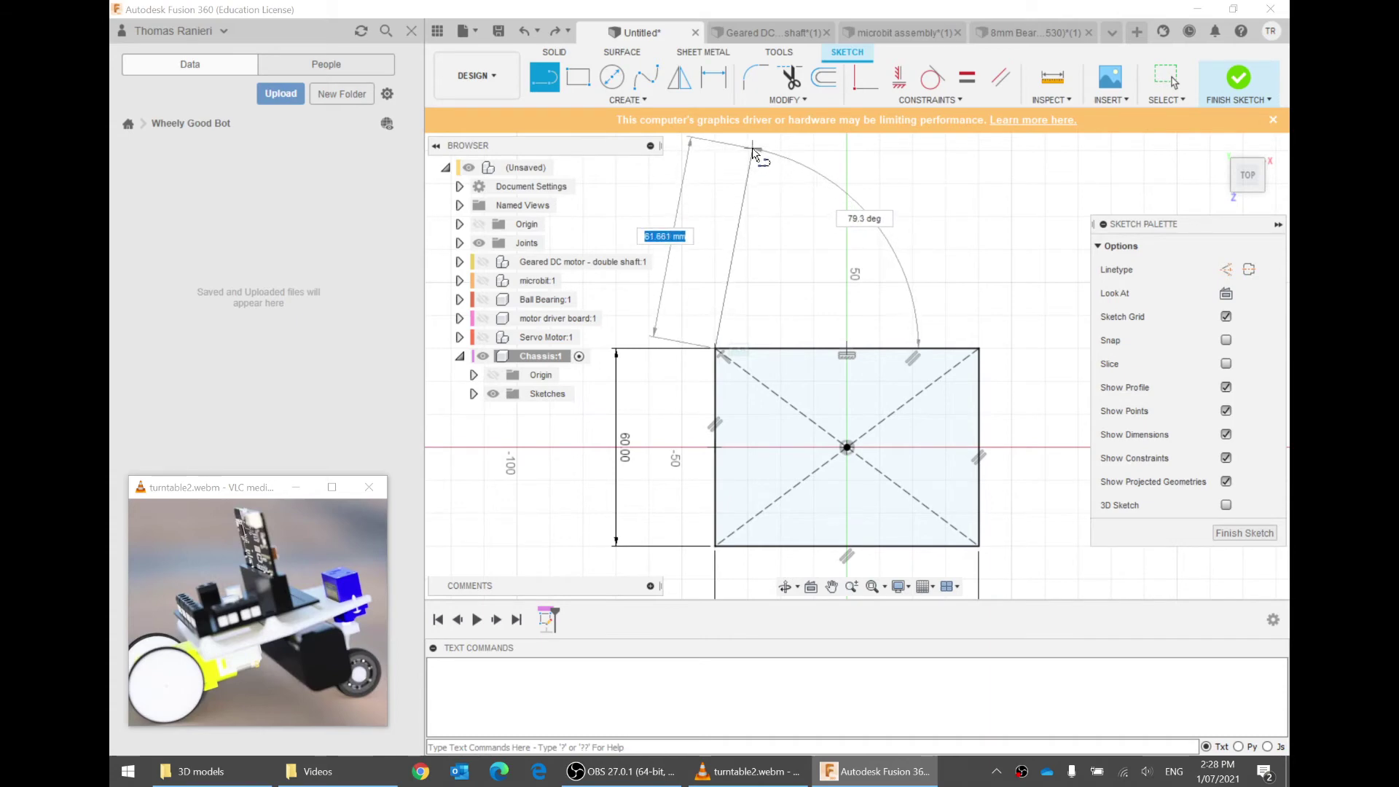
{"action": "left_click", "coordinate": [753, 148]}
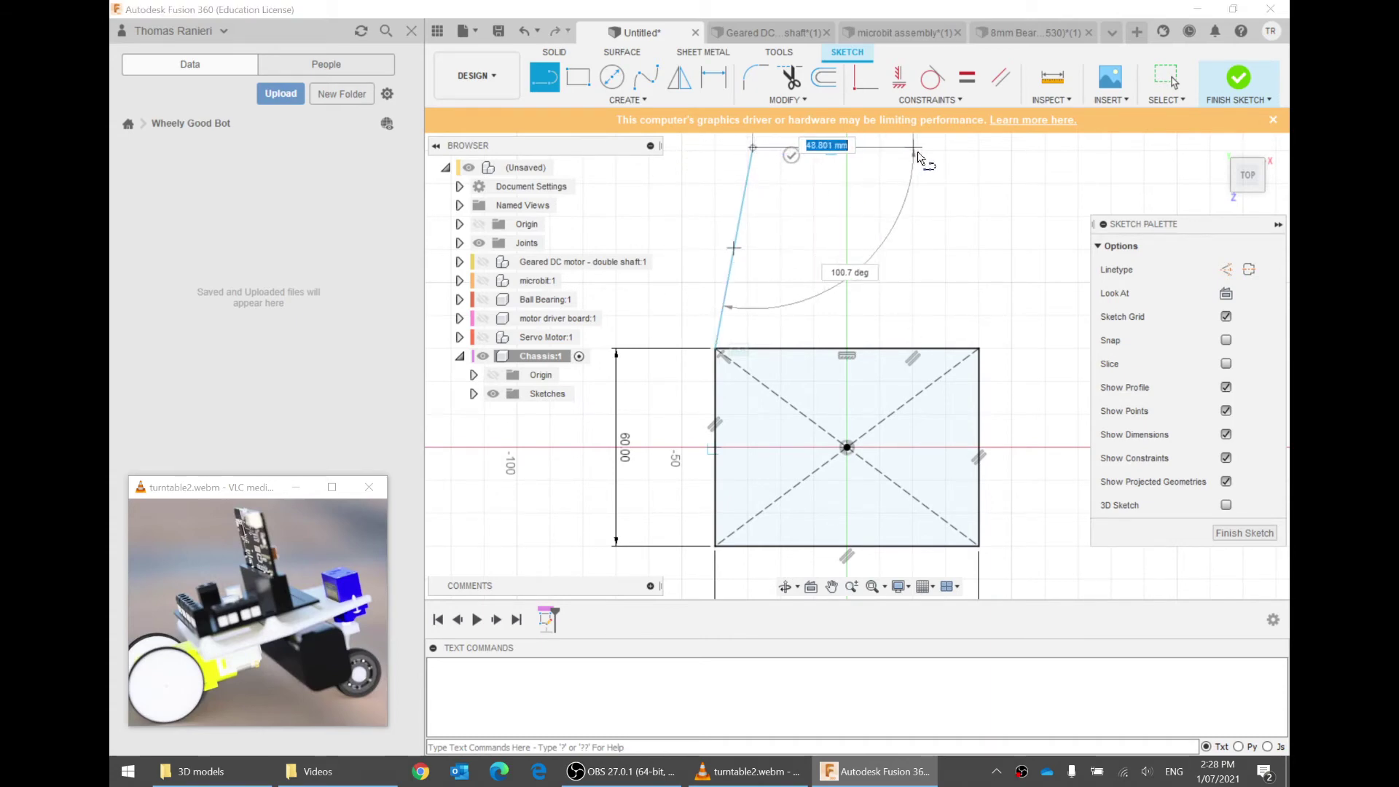
{"action": "left_click", "coordinate": [932, 148]}
{"action": "left_click", "coordinate": [979, 349]}
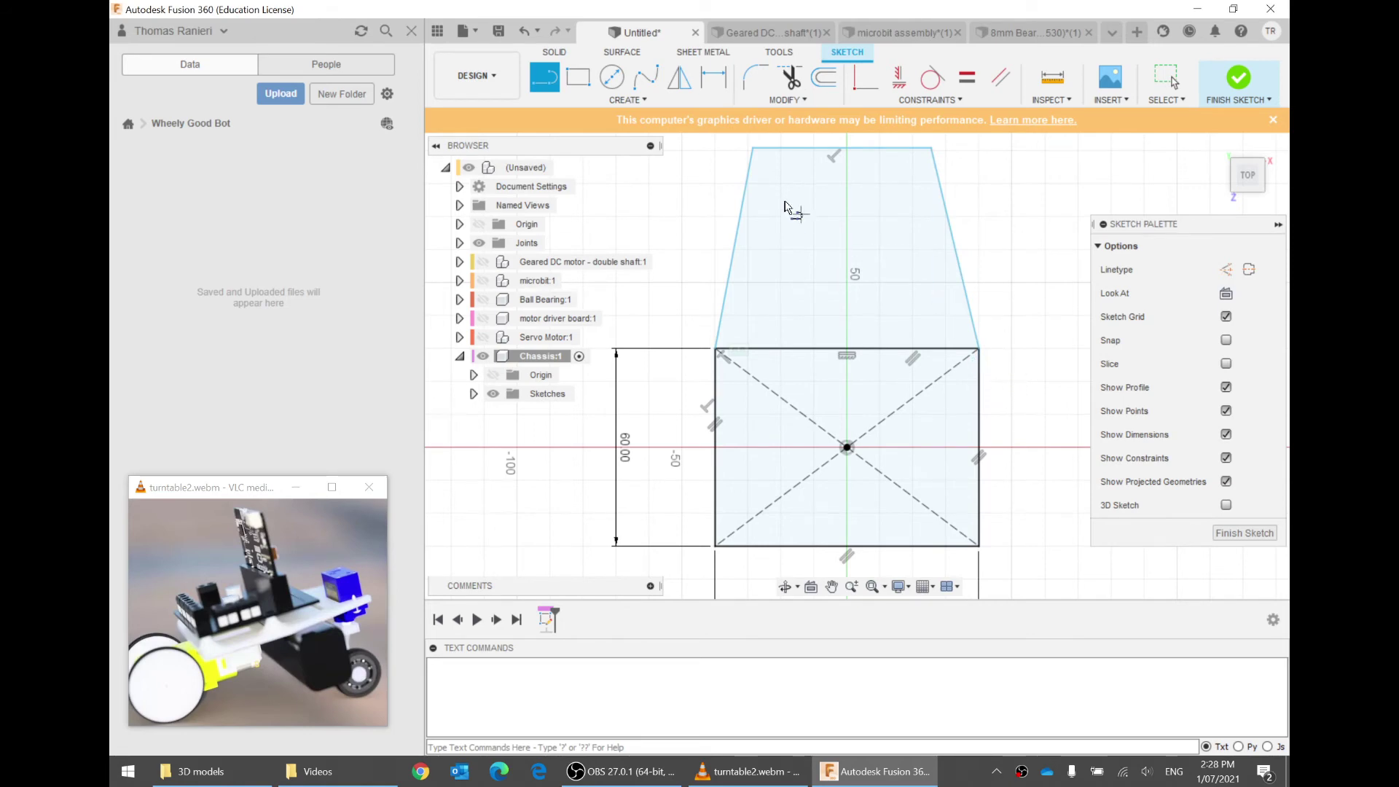
{"action": "key", "text": "Escape"}
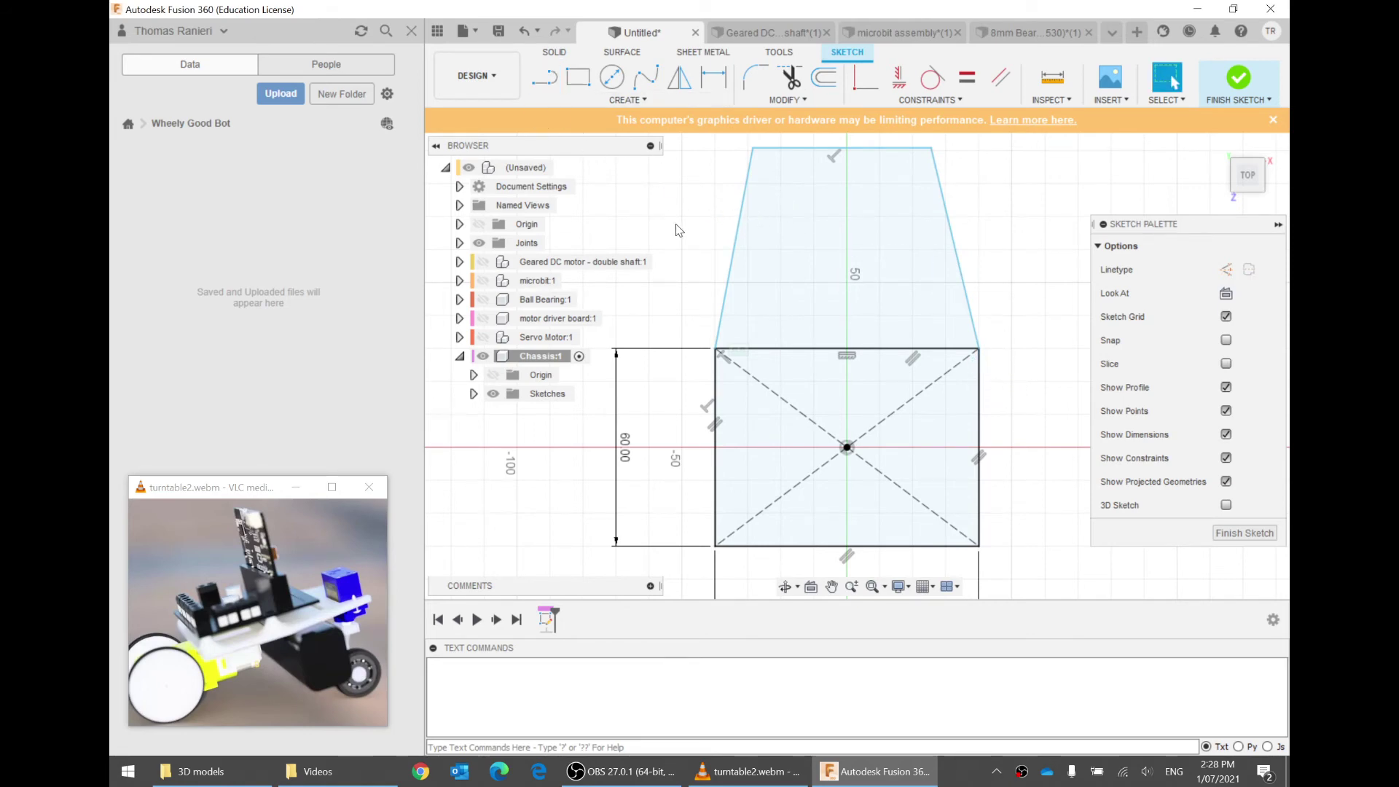
{"action": "left_click", "coordinate": [841, 239]}
{"action": "key", "text": "Escape"}
{"action": "left_click", "coordinate": [981, 412]}
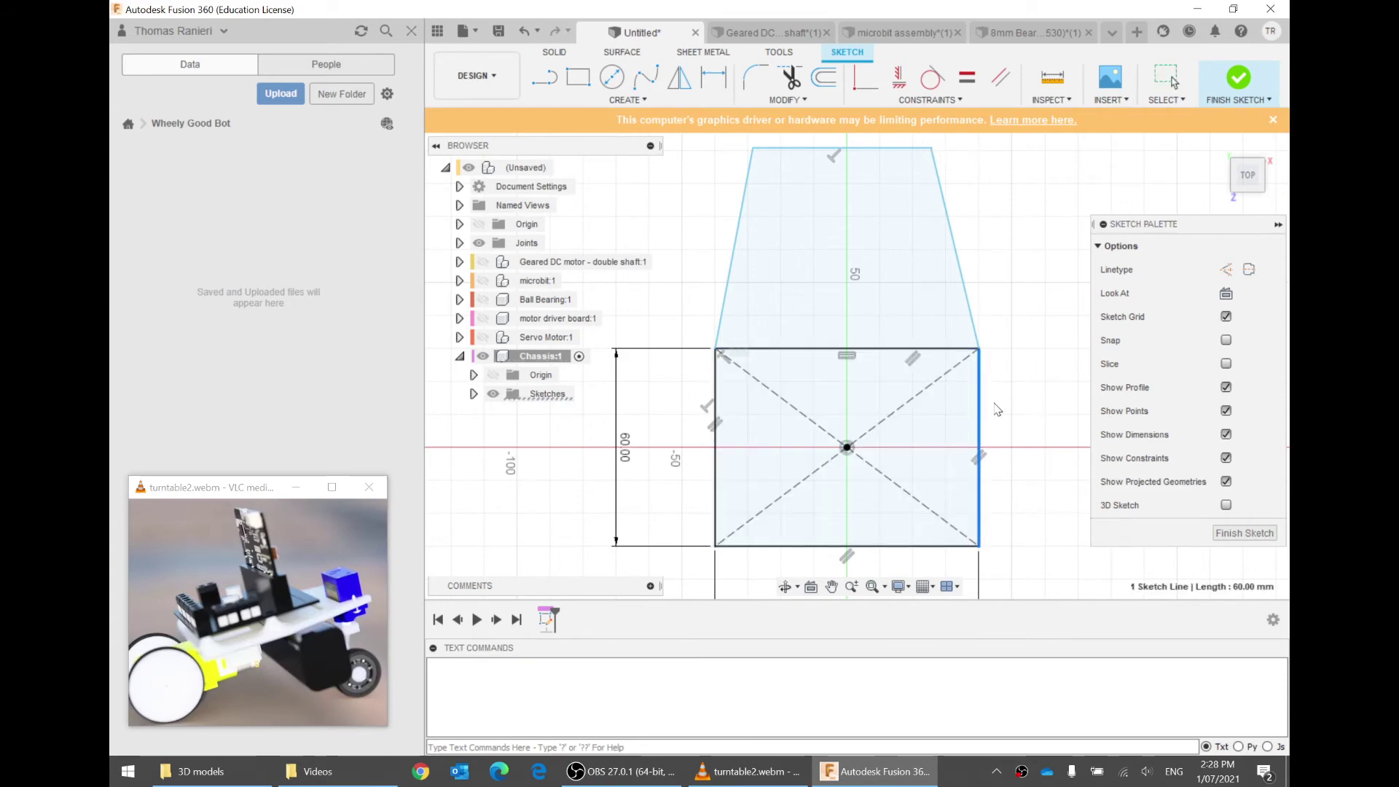
{"action": "left_click", "coordinate": [1013, 414]}
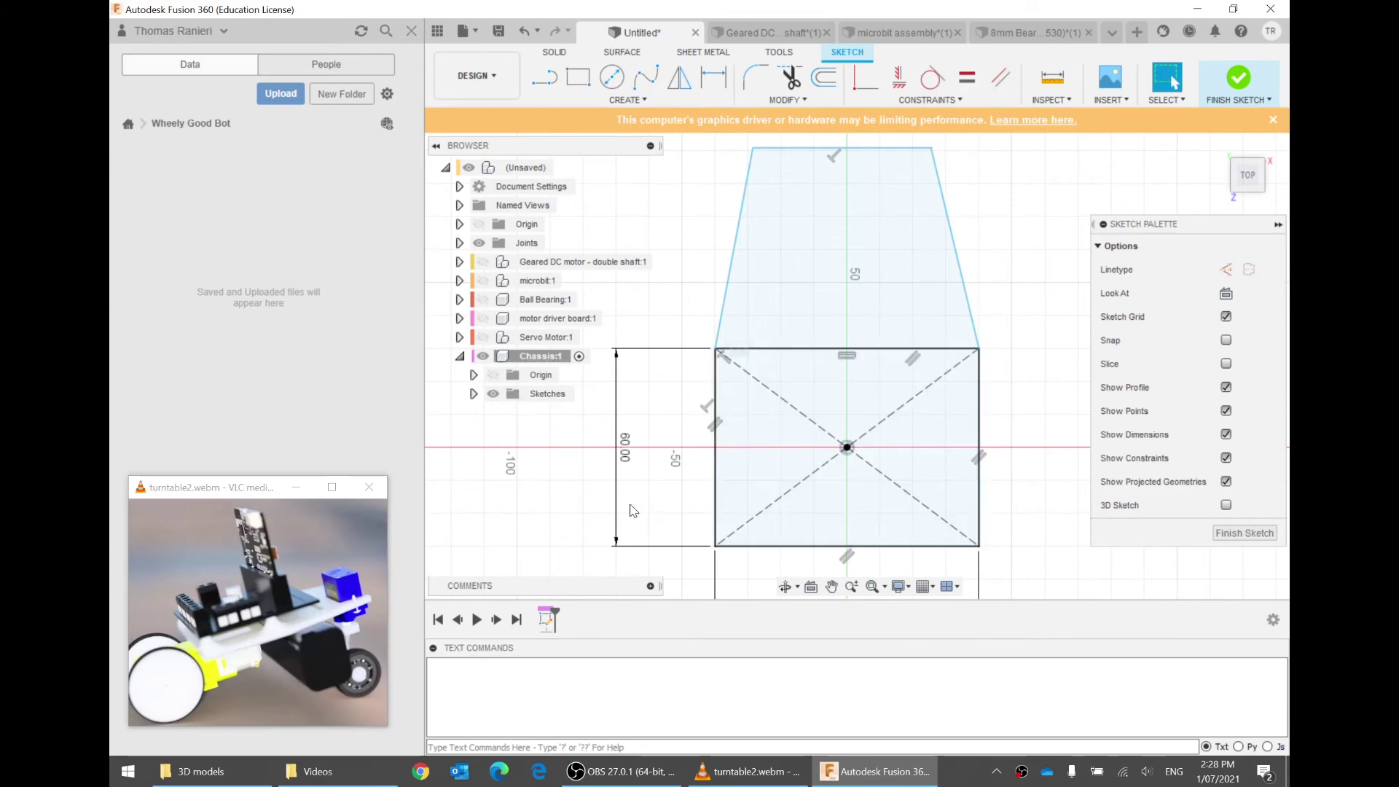
{"action": "middle_click_drag", "start_coordinate": [714, 545], "coordinate": [700, 429]}
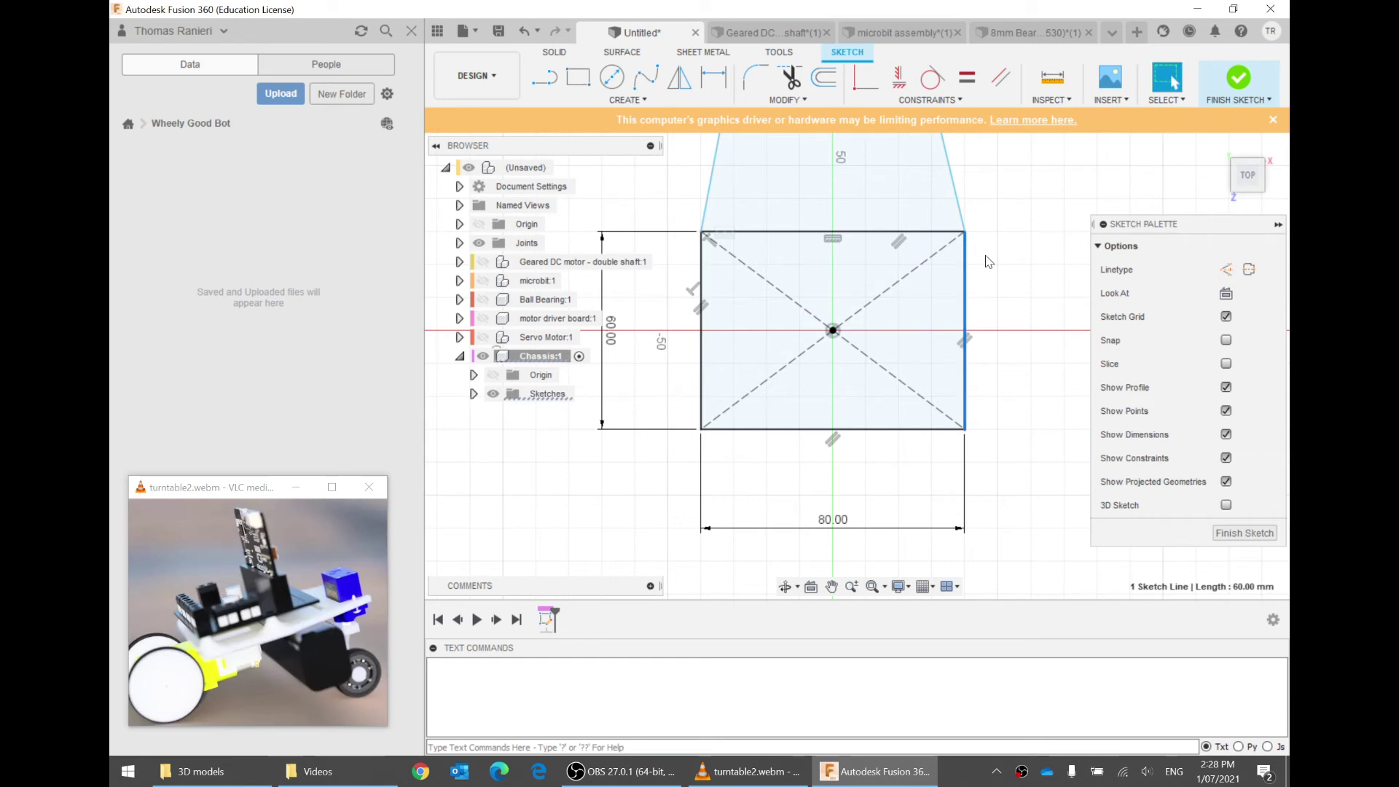
Reposition the trapezoid's upper-right corner outward and back inward, leaving the upper edge about 58 mm long
{"action": "mouse_move", "coordinate": [970, 270]}
{"action": "middle_mouse_down"}
{"action": "mouse_move", "coordinate": [993, 275]}
{"action": "mouse_move", "coordinate": [1003, 325]}
{"action": "mouse_move", "coordinate": [994, 422]}
{"action": "middle_mouse_up"}
{"action": "mouse_move", "coordinate": [913, 217]}
{"action": "left_mouse_down"}
{"action": "mouse_move", "coordinate": [957, 294]}
{"action": "mouse_move", "coordinate": [876, 198]}
{"action": "mouse_move", "coordinate": [853, 226]}
{"action": "mouse_move", "coordinate": [949, 247]}
{"action": "left_mouse_up"}
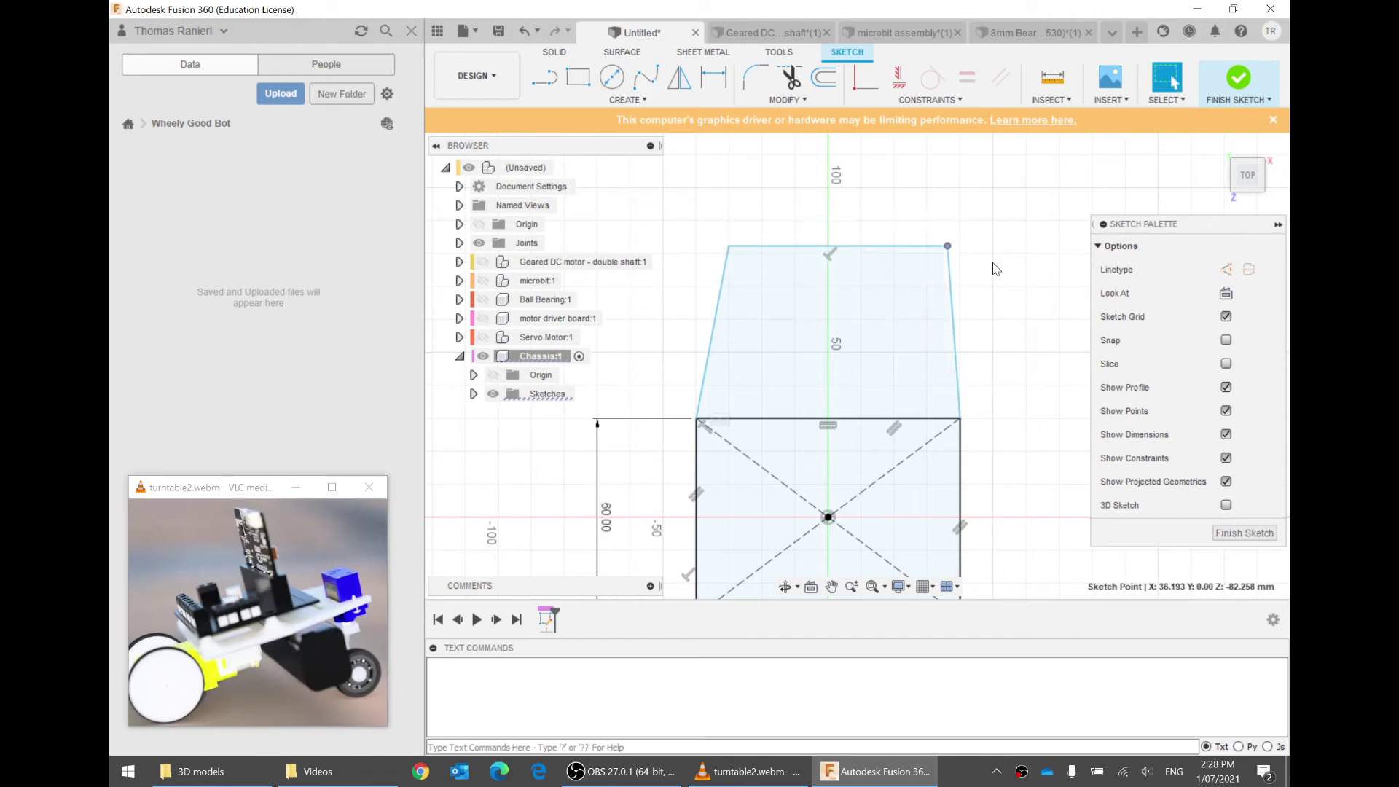
{"action": "middle_click_drag", "start_coordinate": [984, 272], "coordinate": [986, 212]}
{"action": "scroll", "coordinate": [983, 235], "scroll_direction": "down", "scroll_amount": 1}
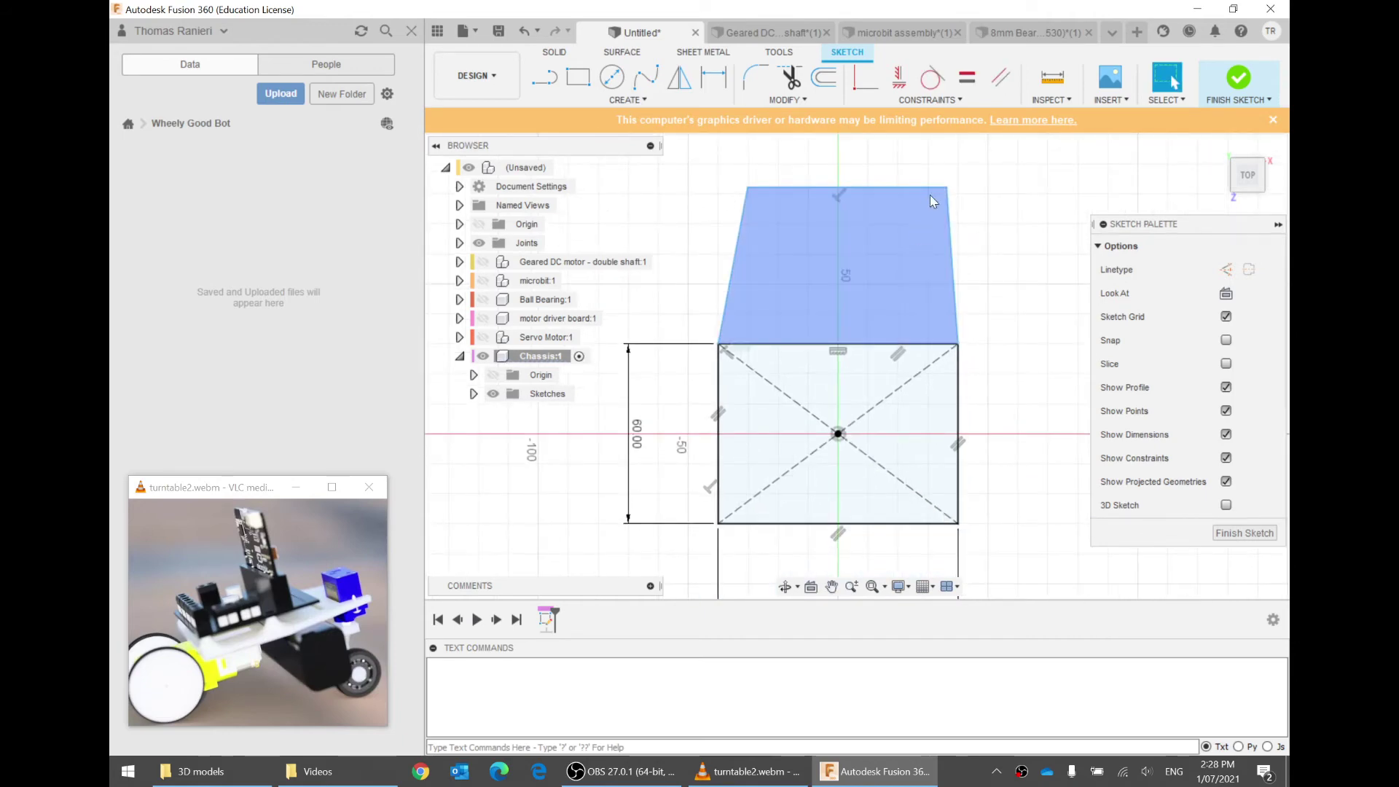
{"action": "left_click_drag", "start_coordinate": [947, 191], "coordinate": [923, 191]}
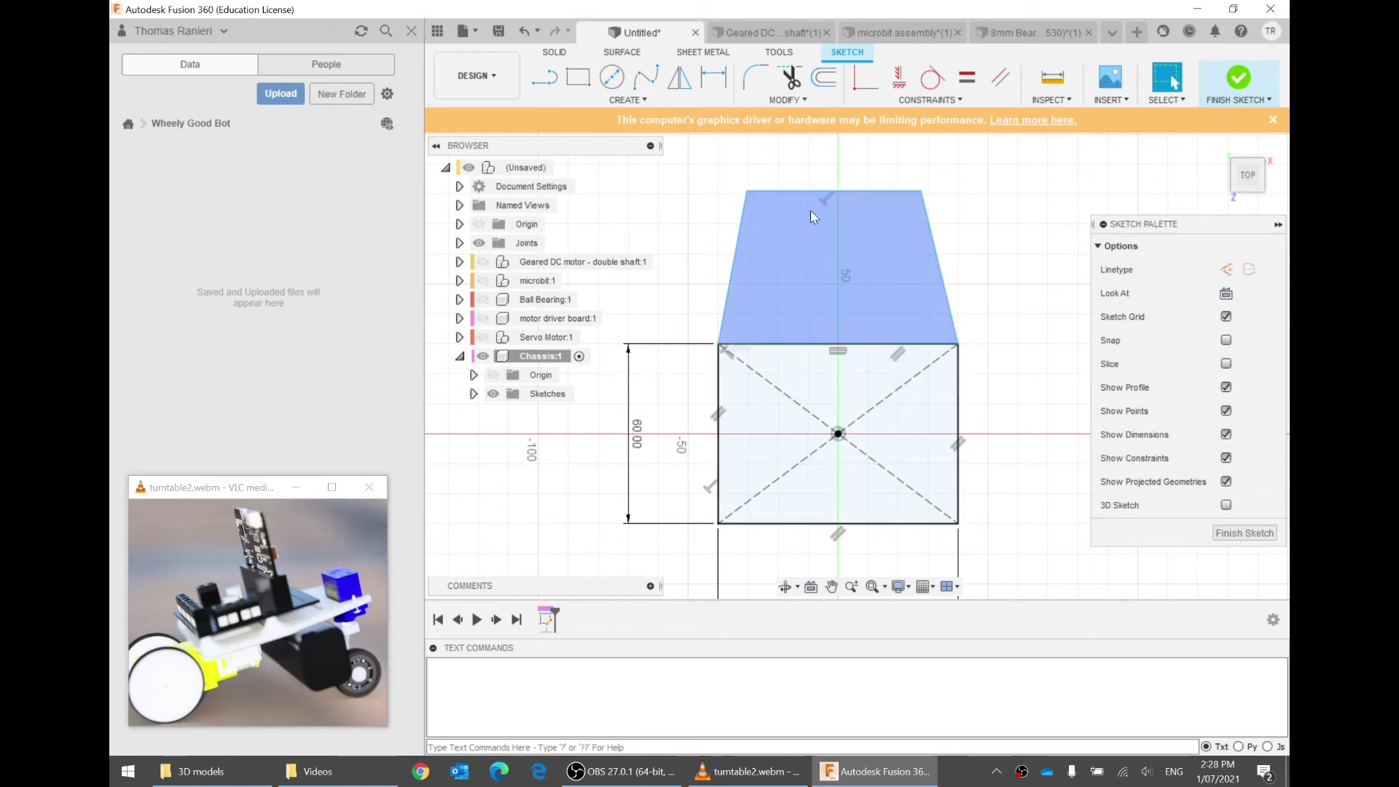
{"action": "left_click", "coordinate": [782, 192]}
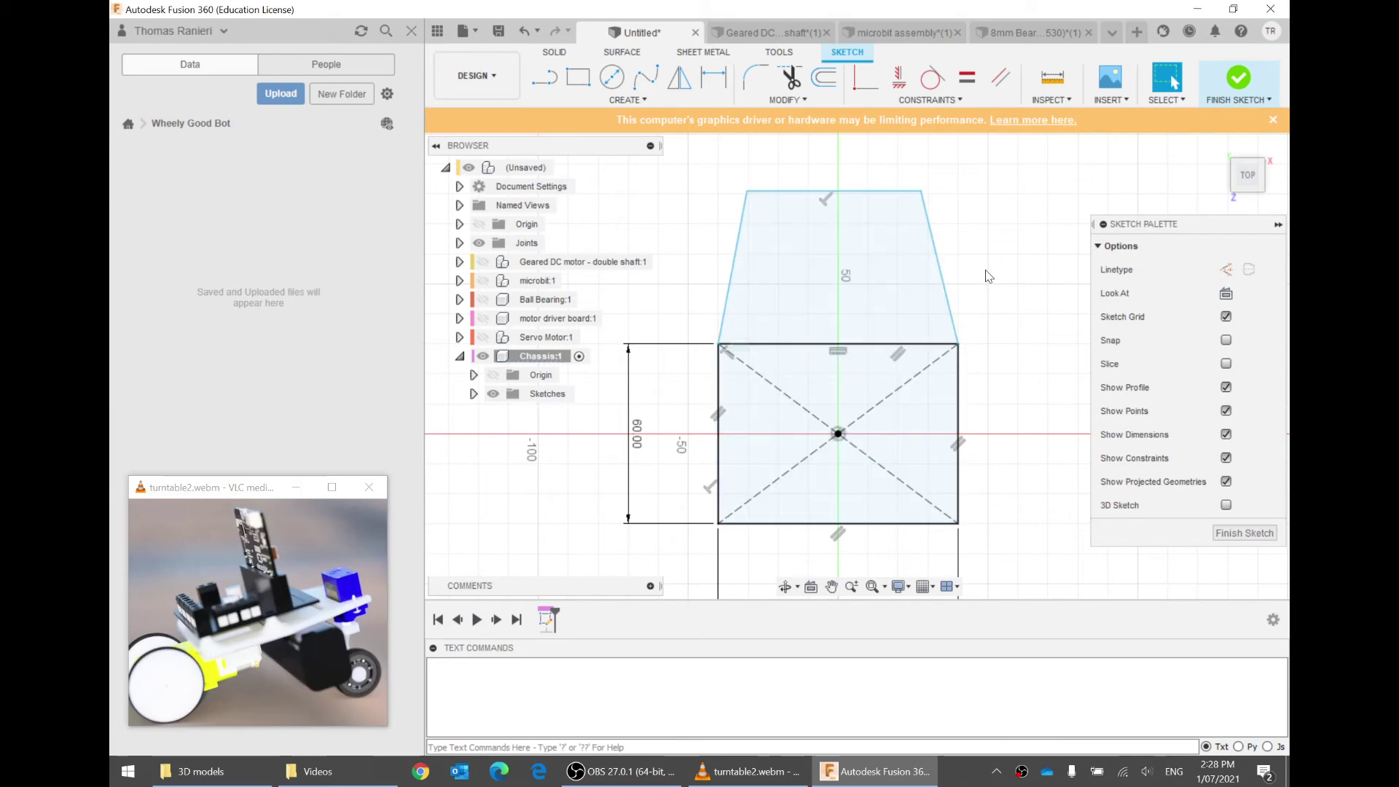
Dimension the distance between the trapezoid's upper edge and the rectangle's upper edge as 50 mm
{"action": "left_click", "coordinate": [715, 74]}
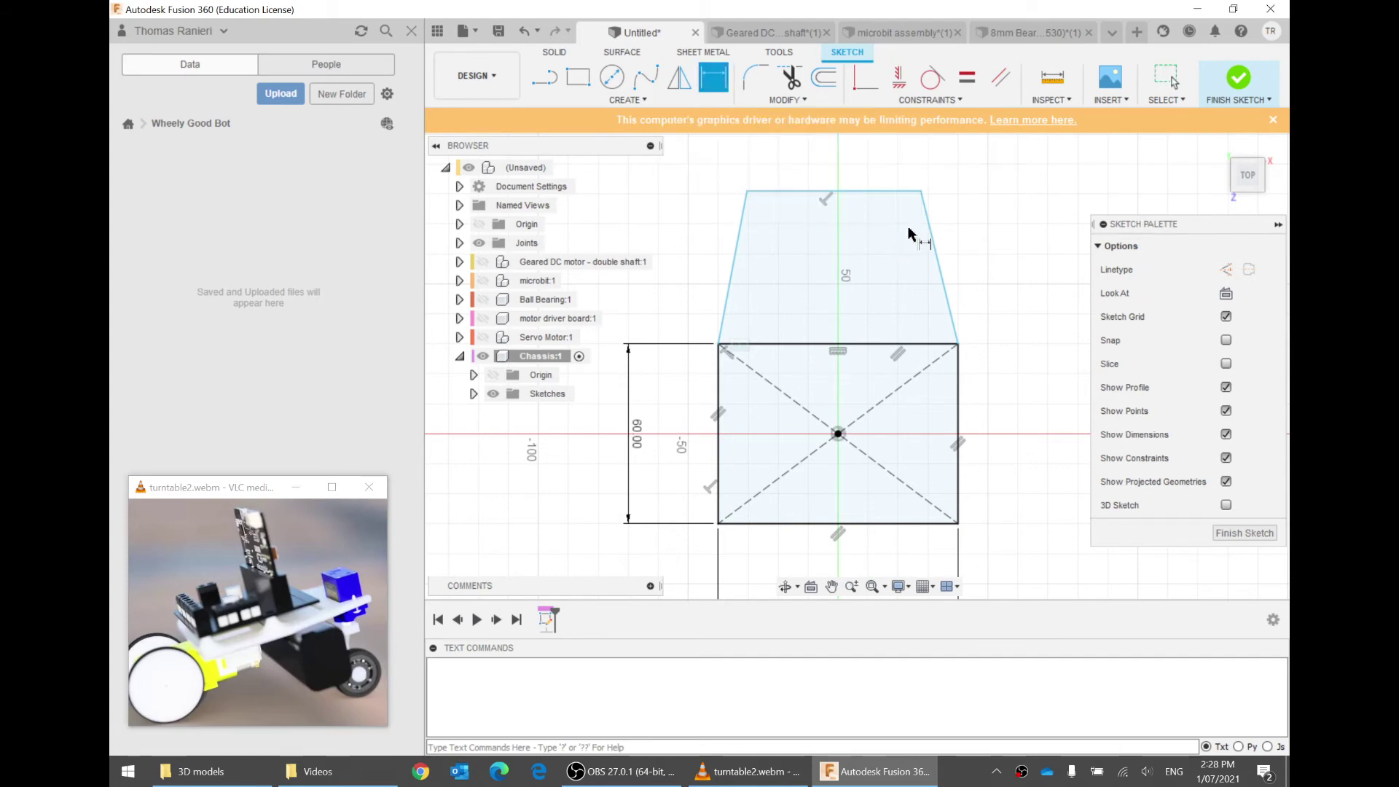
{"action": "left_click", "coordinate": [882, 193]}
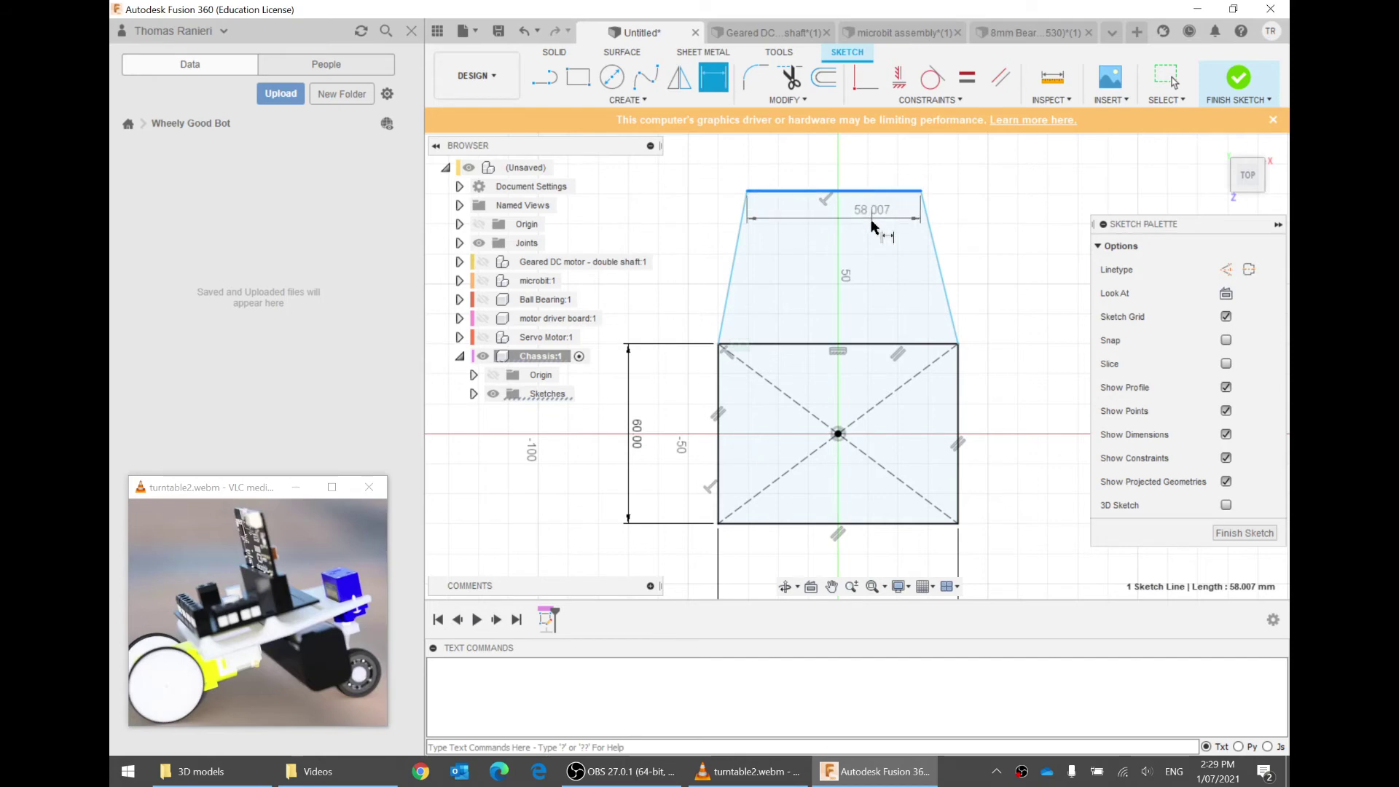
{"action": "left_click", "coordinate": [885, 344]}
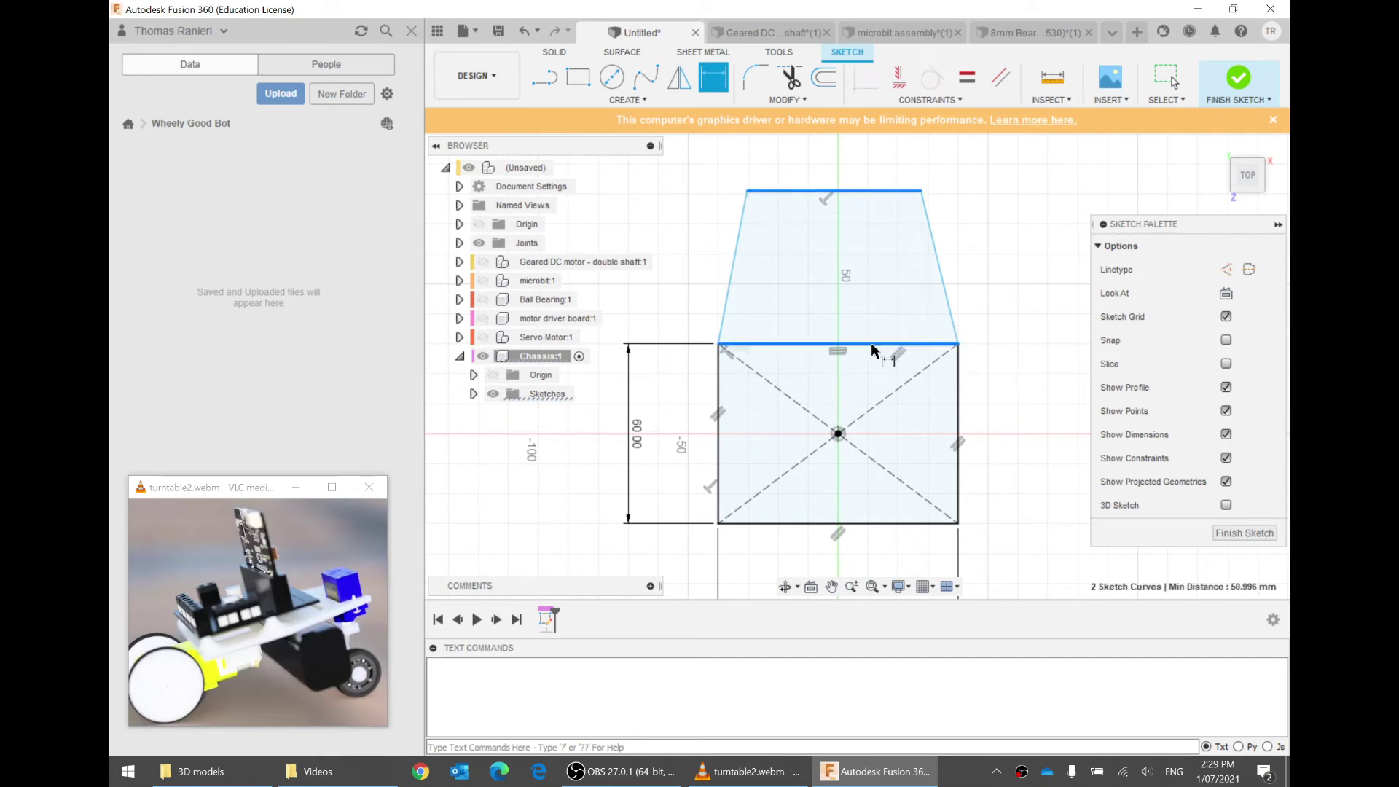
{"action": "left_click", "coordinate": [1019, 272]}
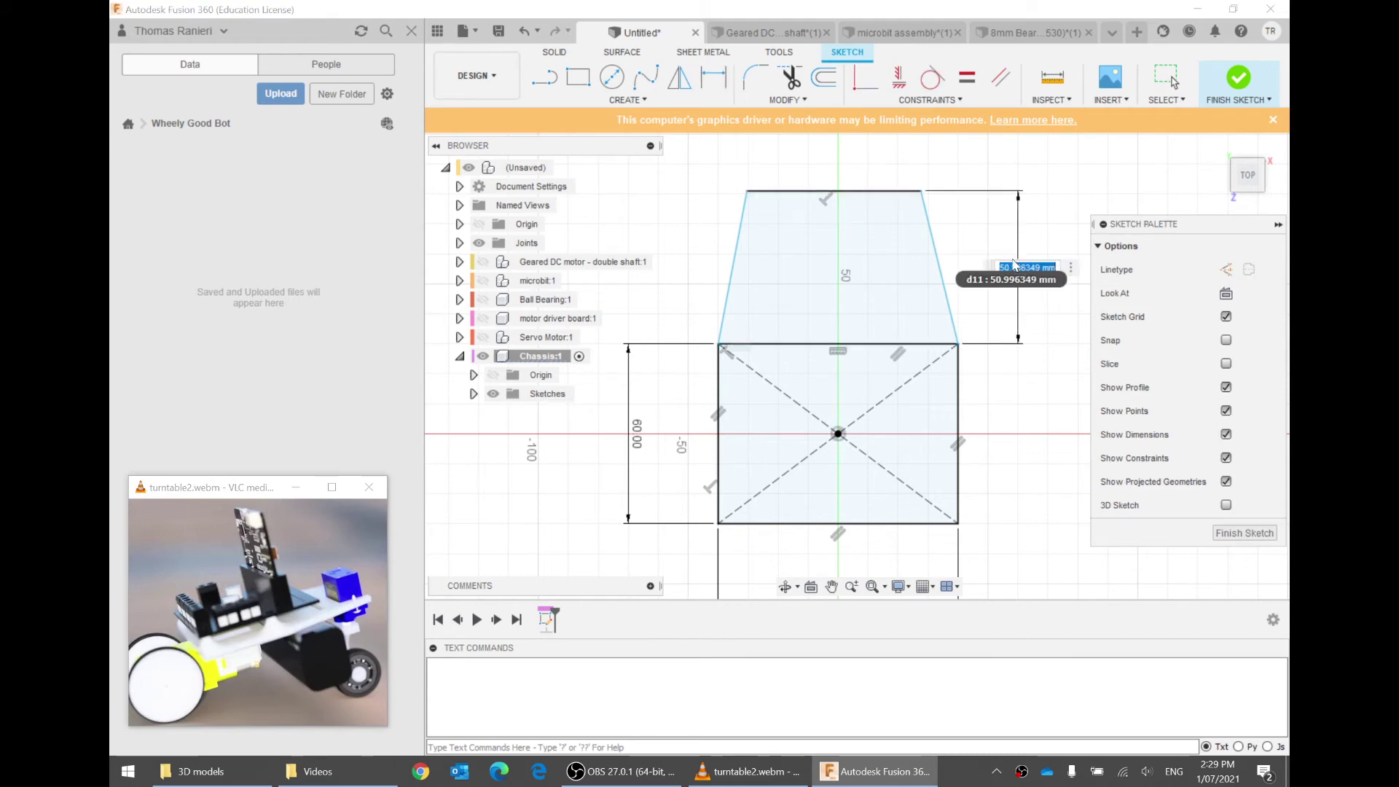
{"action": "key", "text": "Return"}
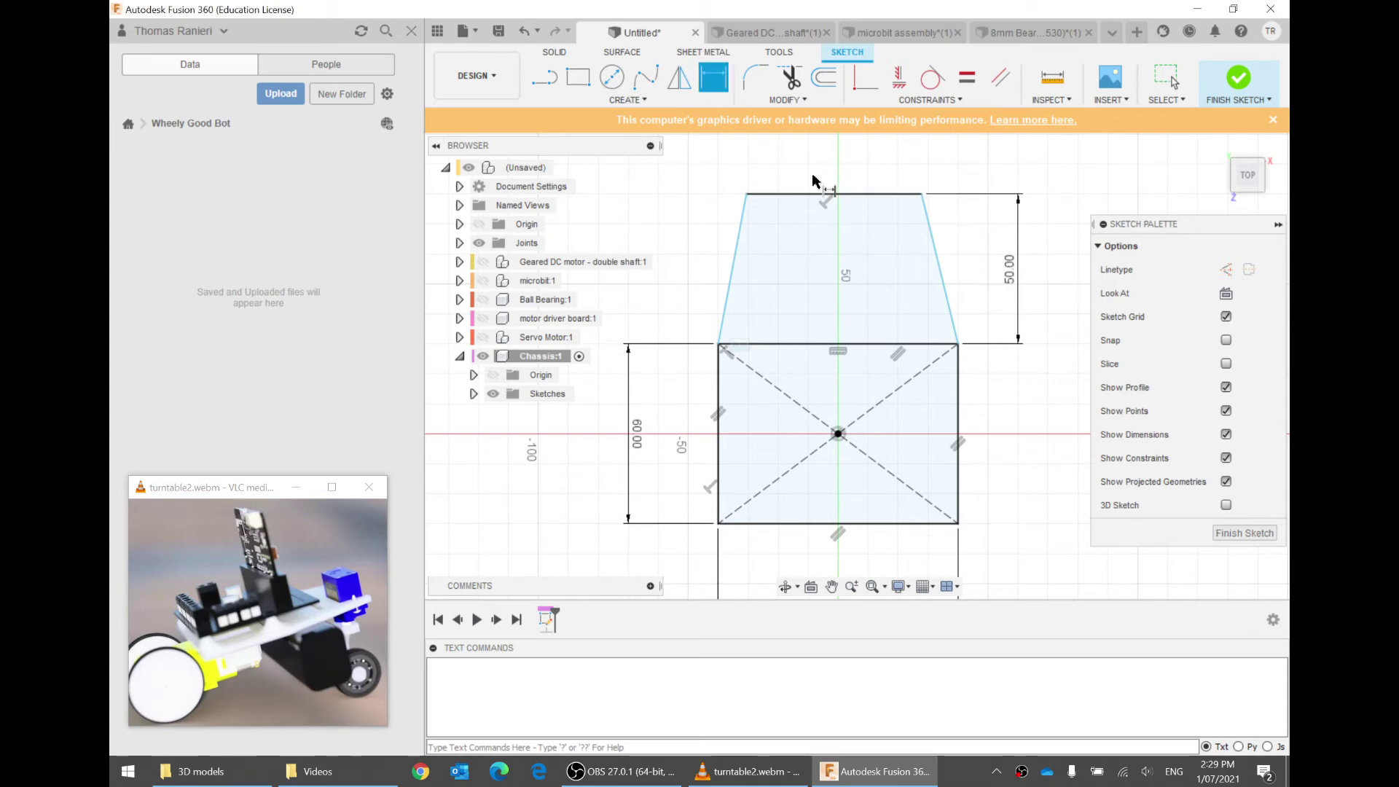
{"action": "key", "text": "Escape"}
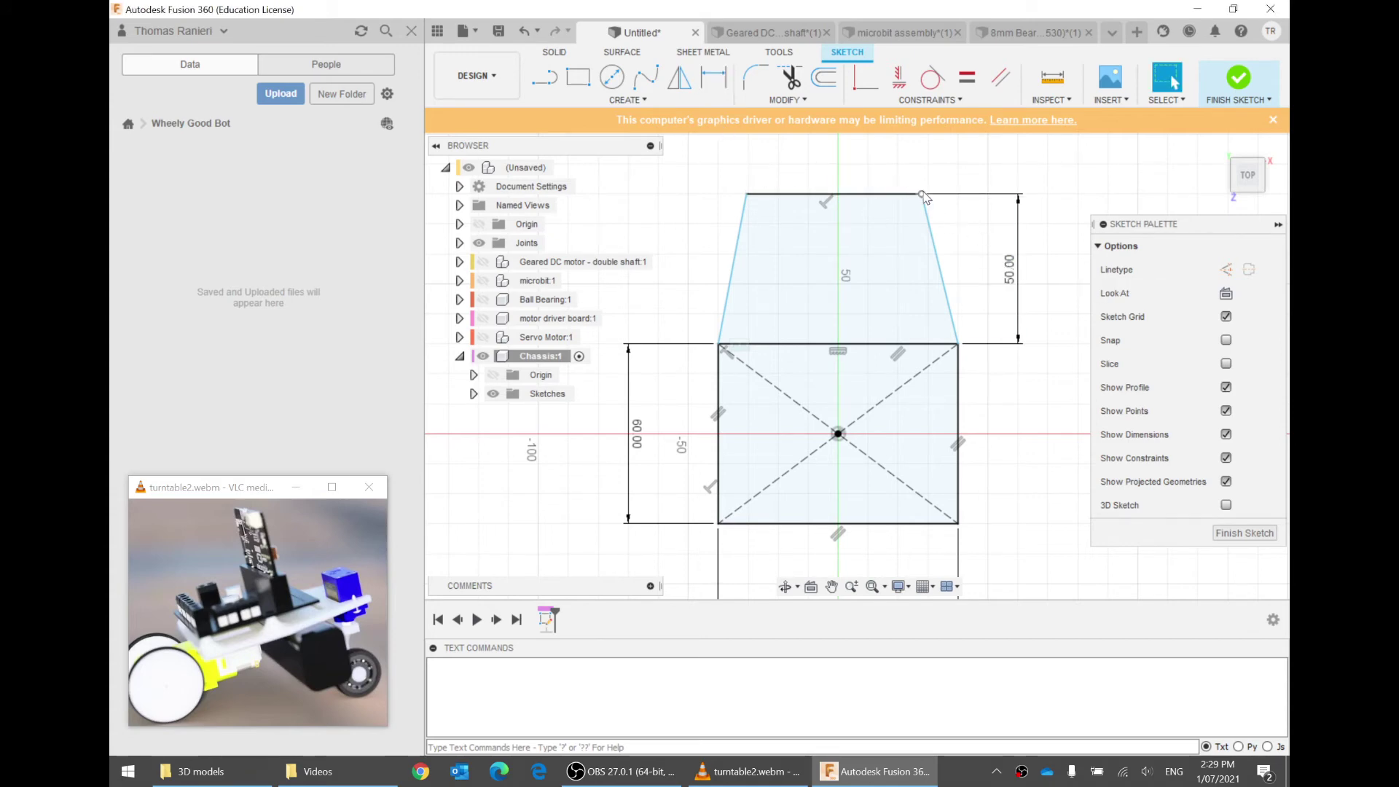
Narrow the trapezoid's upper edge to about 44 mm and sketch a short vertical line upward from the rectangle's centre point
{"action": "mouse_move", "coordinate": [922, 195]}
{"action": "left_mouse_down"}
{"action": "mouse_move", "coordinate": [877, 198]}
{"action": "mouse_move", "coordinate": [903, 240]}
{"action": "mouse_move", "coordinate": [814, 203]}
{"action": "mouse_move", "coordinate": [900, 211]}
{"action": "mouse_move", "coordinate": [863, 204]}
{"action": "mouse_move", "coordinate": [941, 195]}
{"action": "left_mouse_up"}
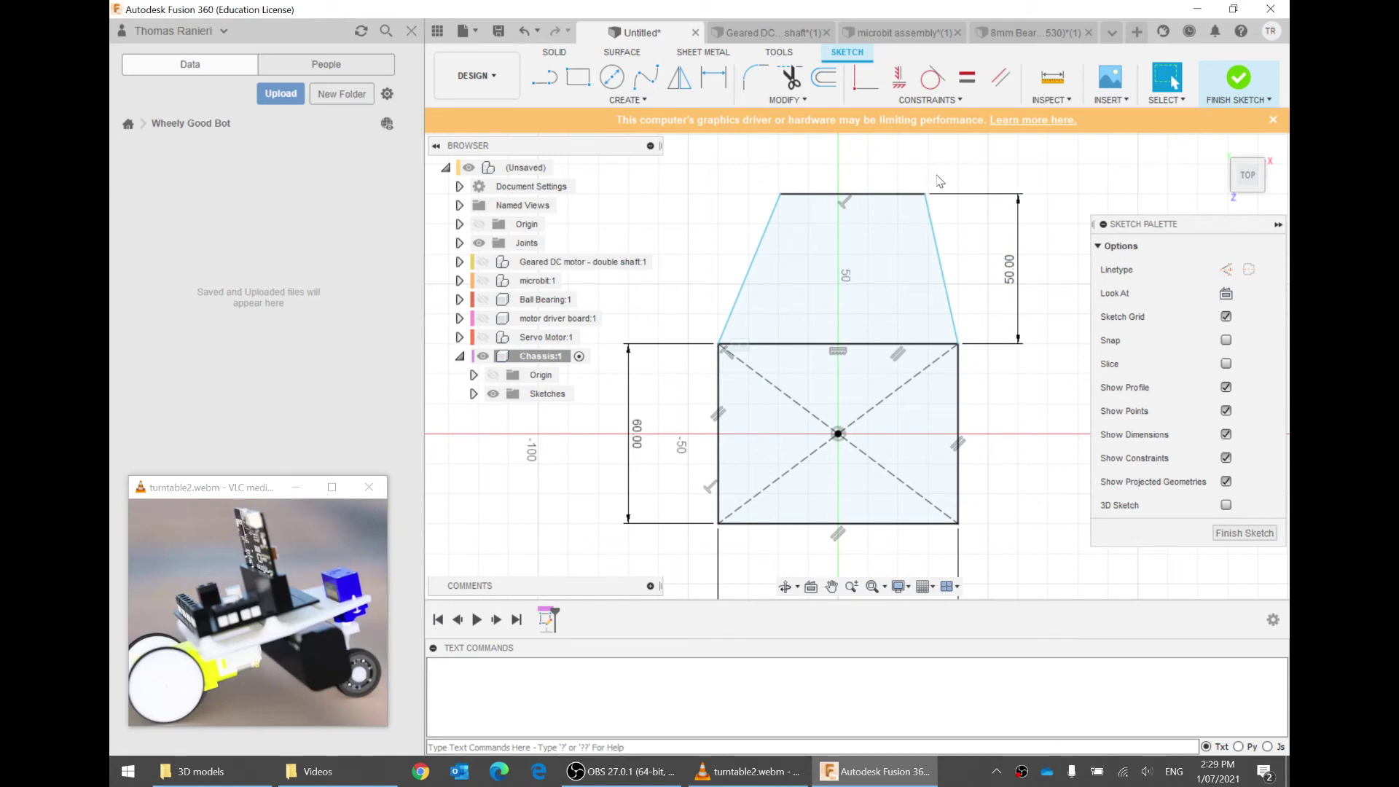
{"action": "left_click_drag", "start_coordinate": [780, 194], "coordinate": [795, 194]}
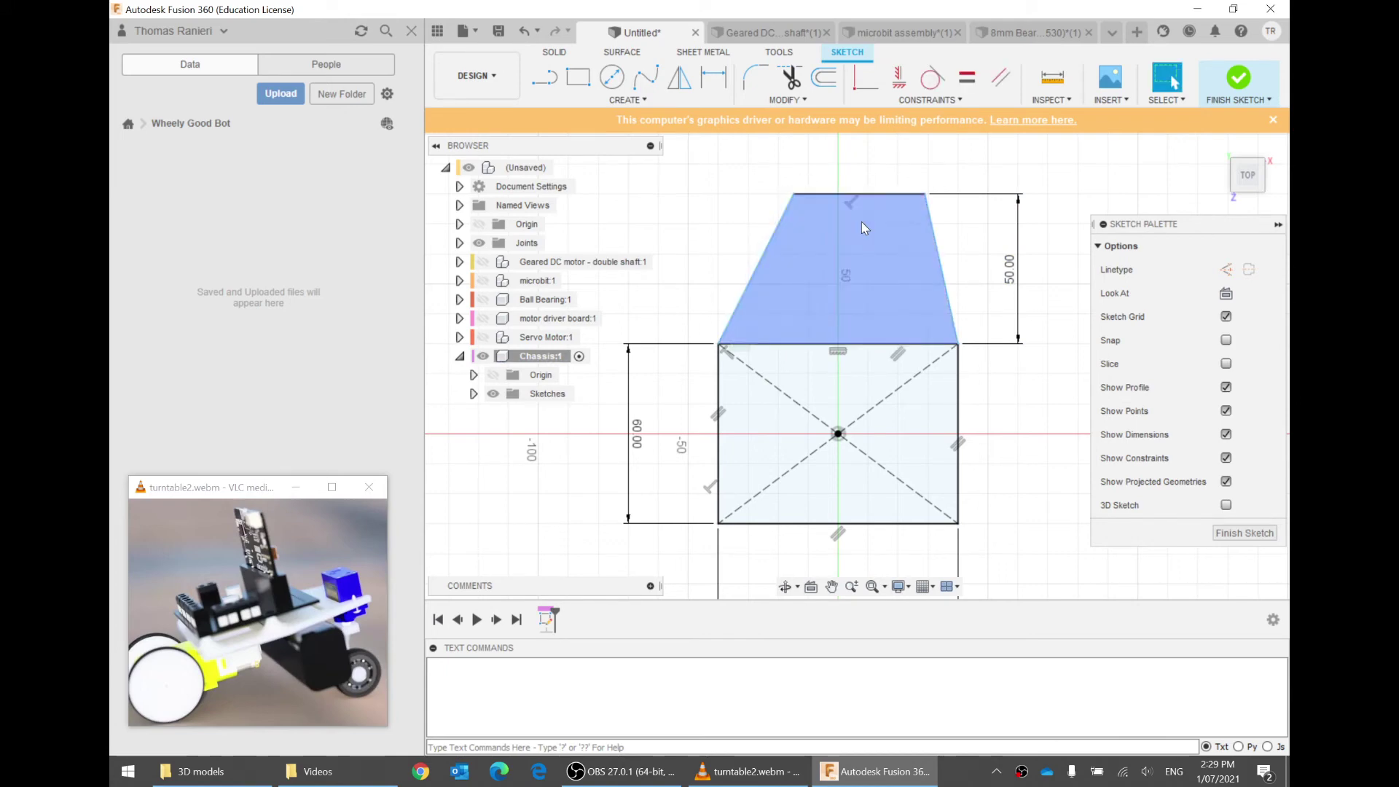
{"action": "left_click", "coordinate": [545, 75]}
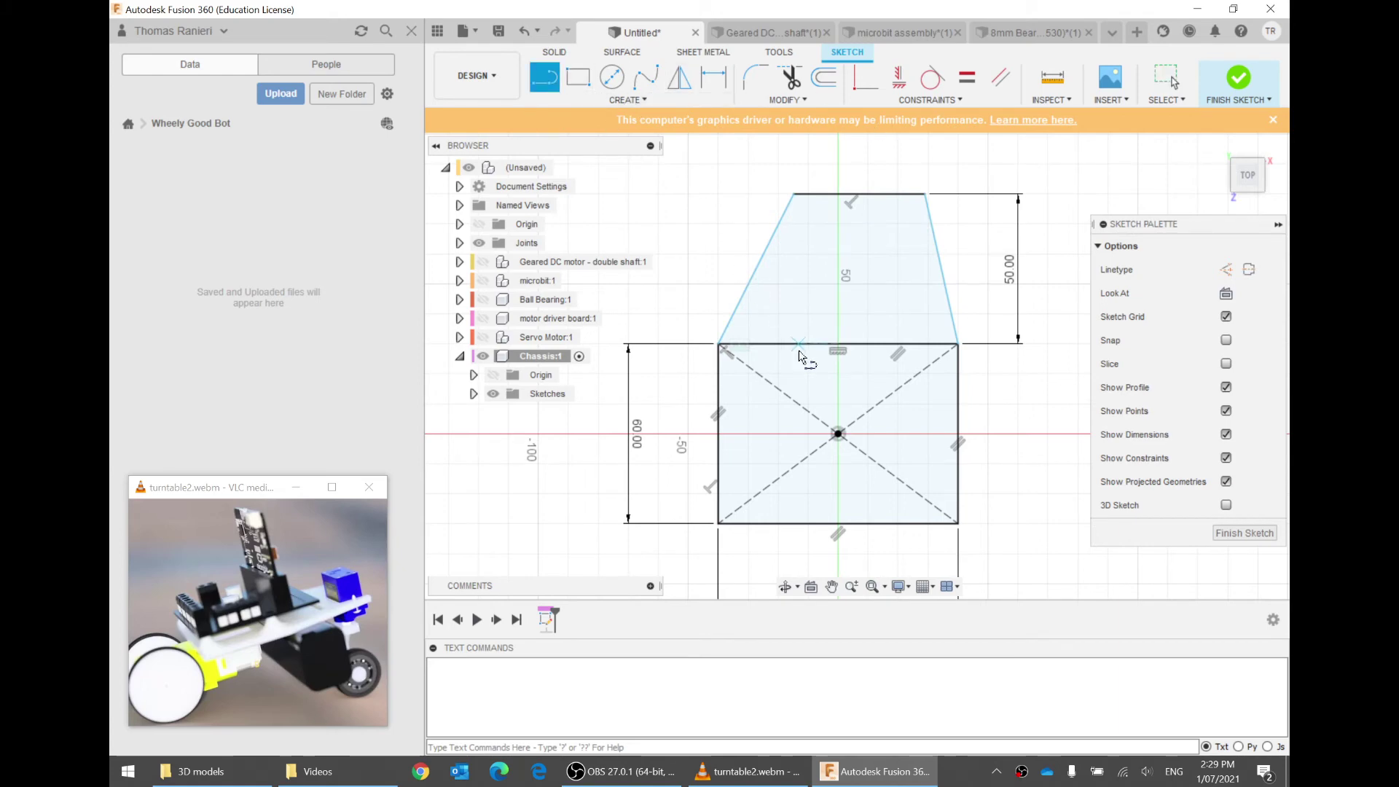
{"action": "left_click", "coordinate": [838, 434]}
{"action": "left_click", "coordinate": [838, 365]}
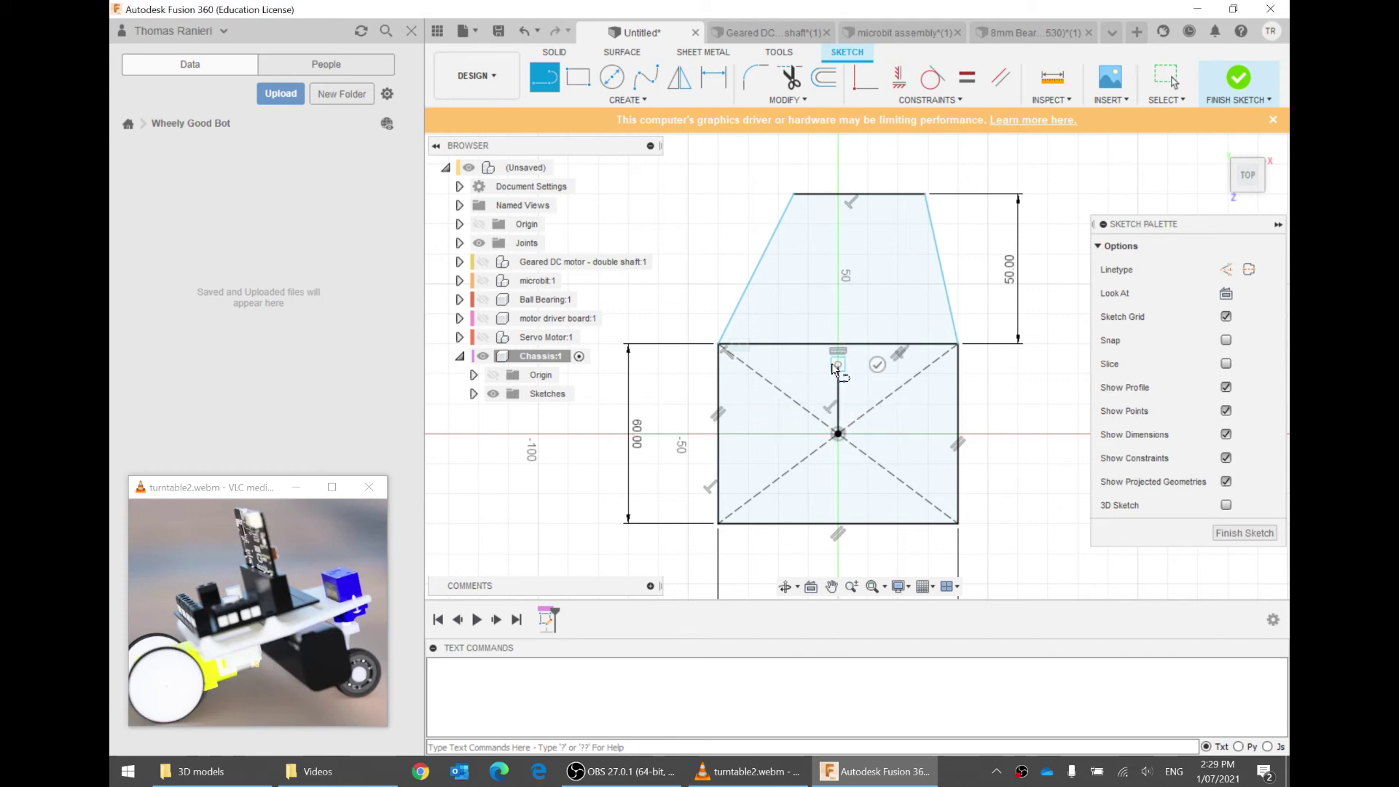
{"action": "key", "text": "Escape"}
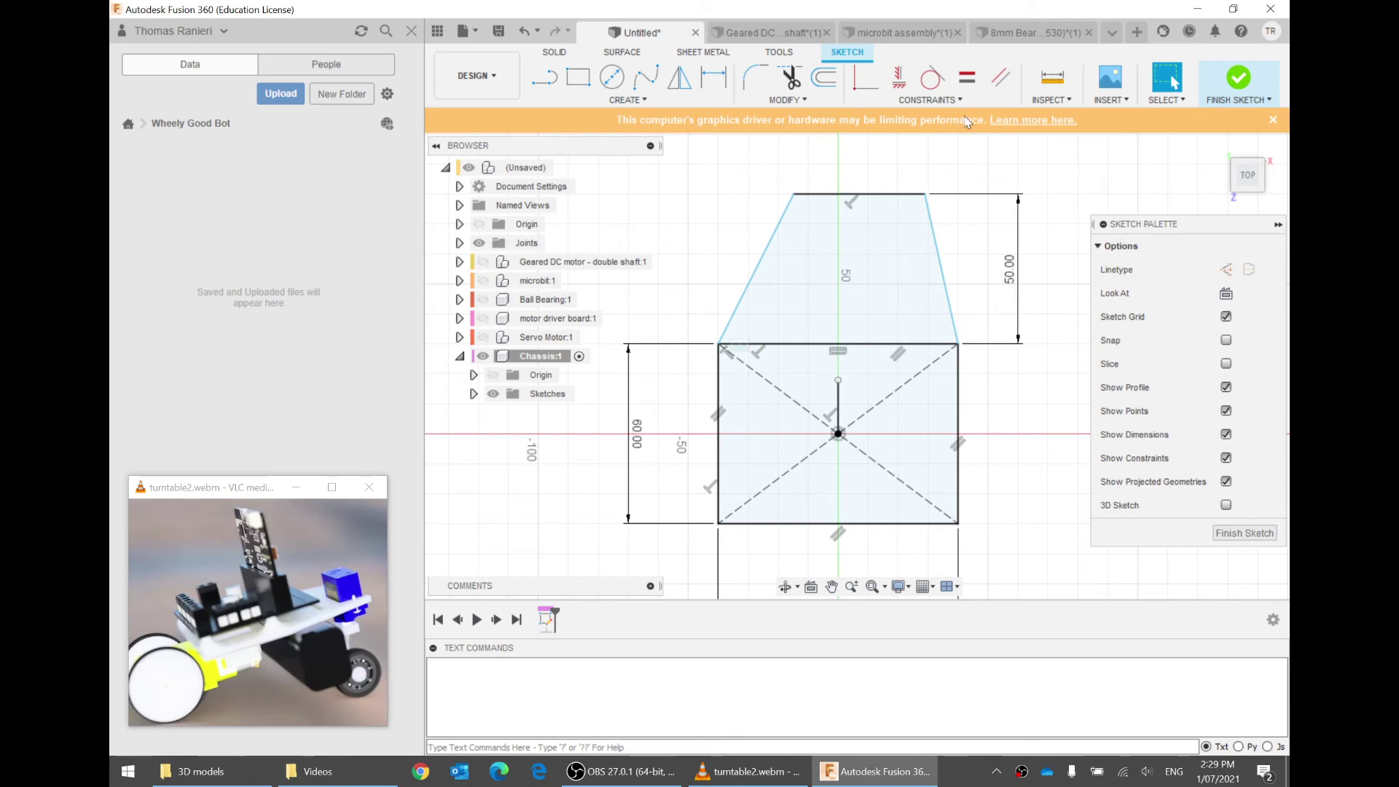
Constrain the trapezoid's two upper corners to be symmetric about the short vertical centre line
{"action": "left_click", "coordinate": [412, 30]}
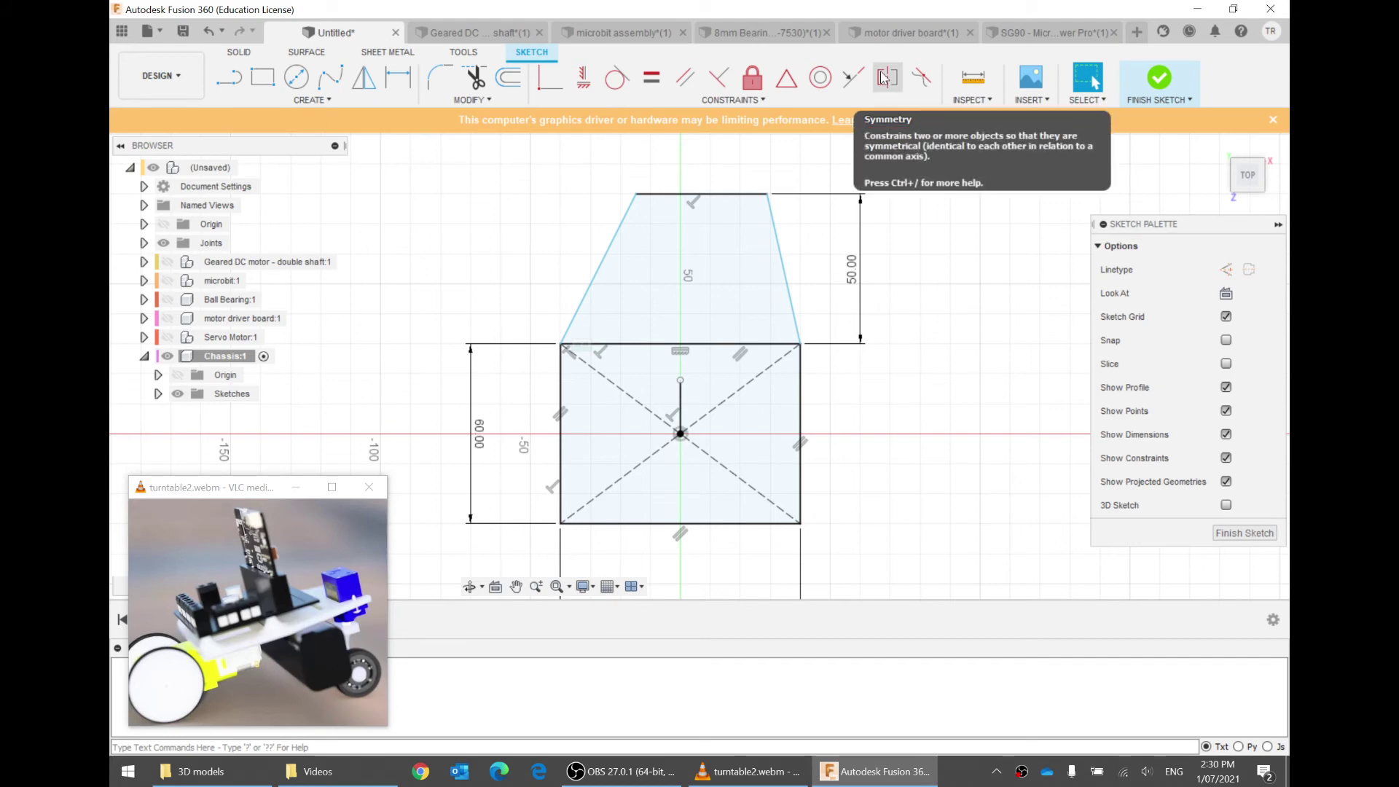
{"action": "left_click", "coordinate": [762, 102]}
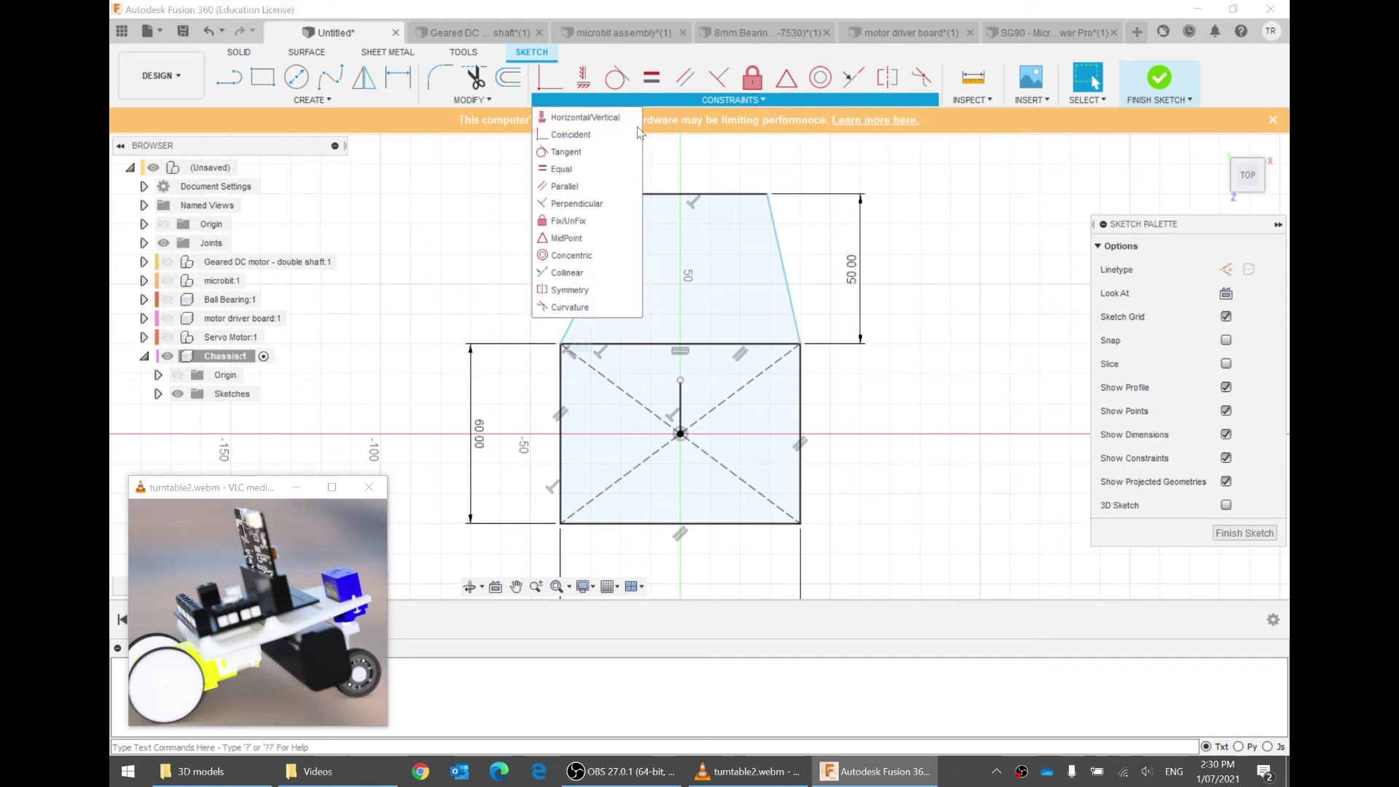
{"action": "left_click", "coordinate": [895, 86]}
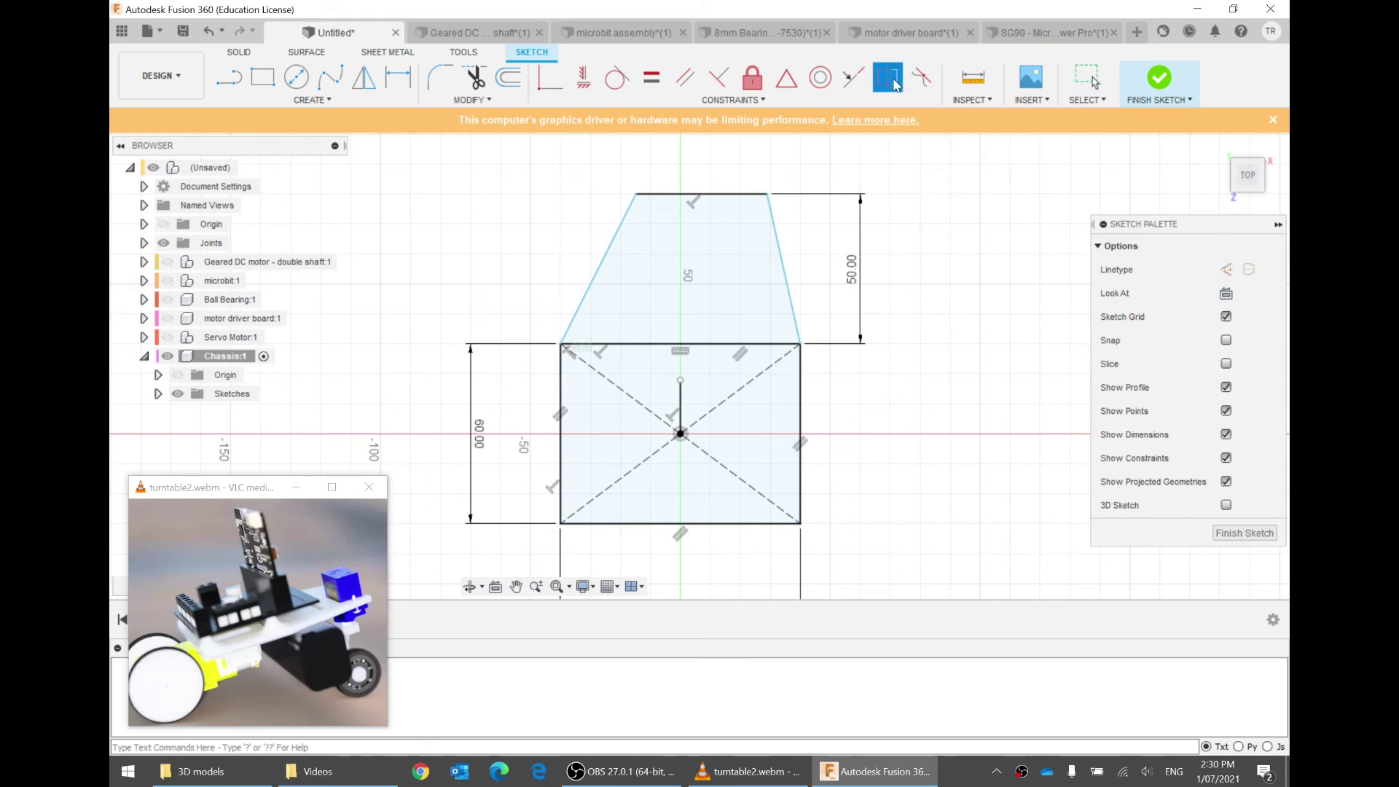
{"action": "left_click", "coordinate": [768, 194]}
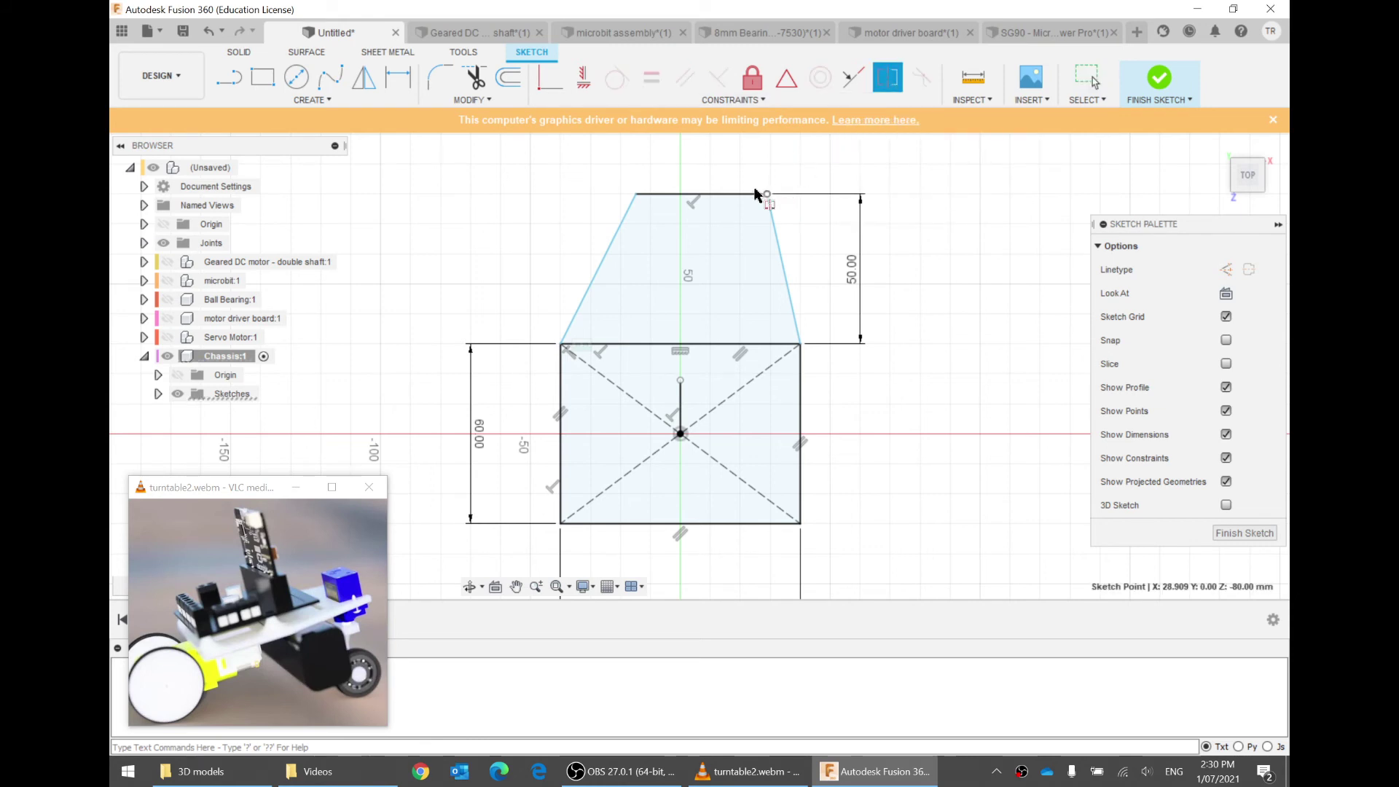
{"action": "left_click", "coordinate": [636, 195]}
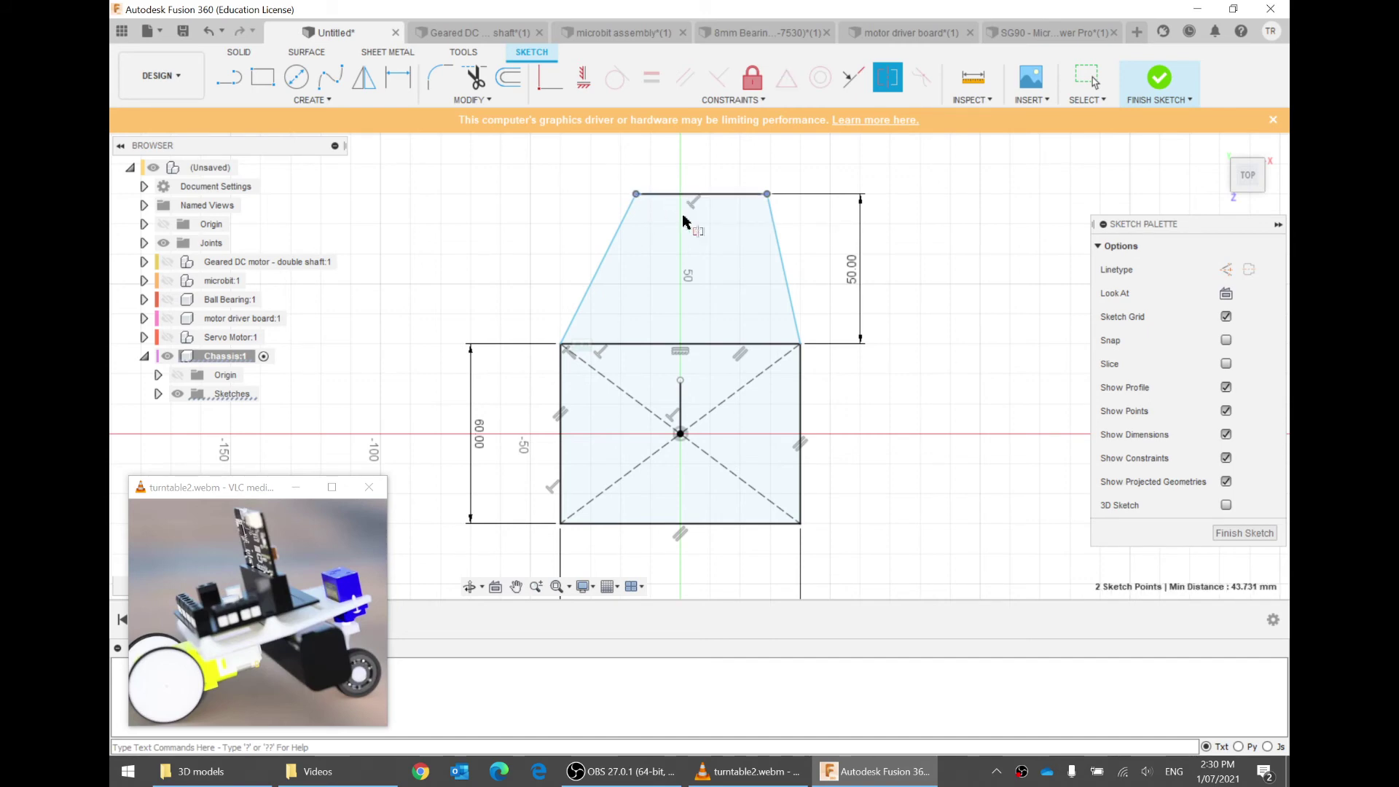
{"action": "left_click", "coordinate": [681, 399]}
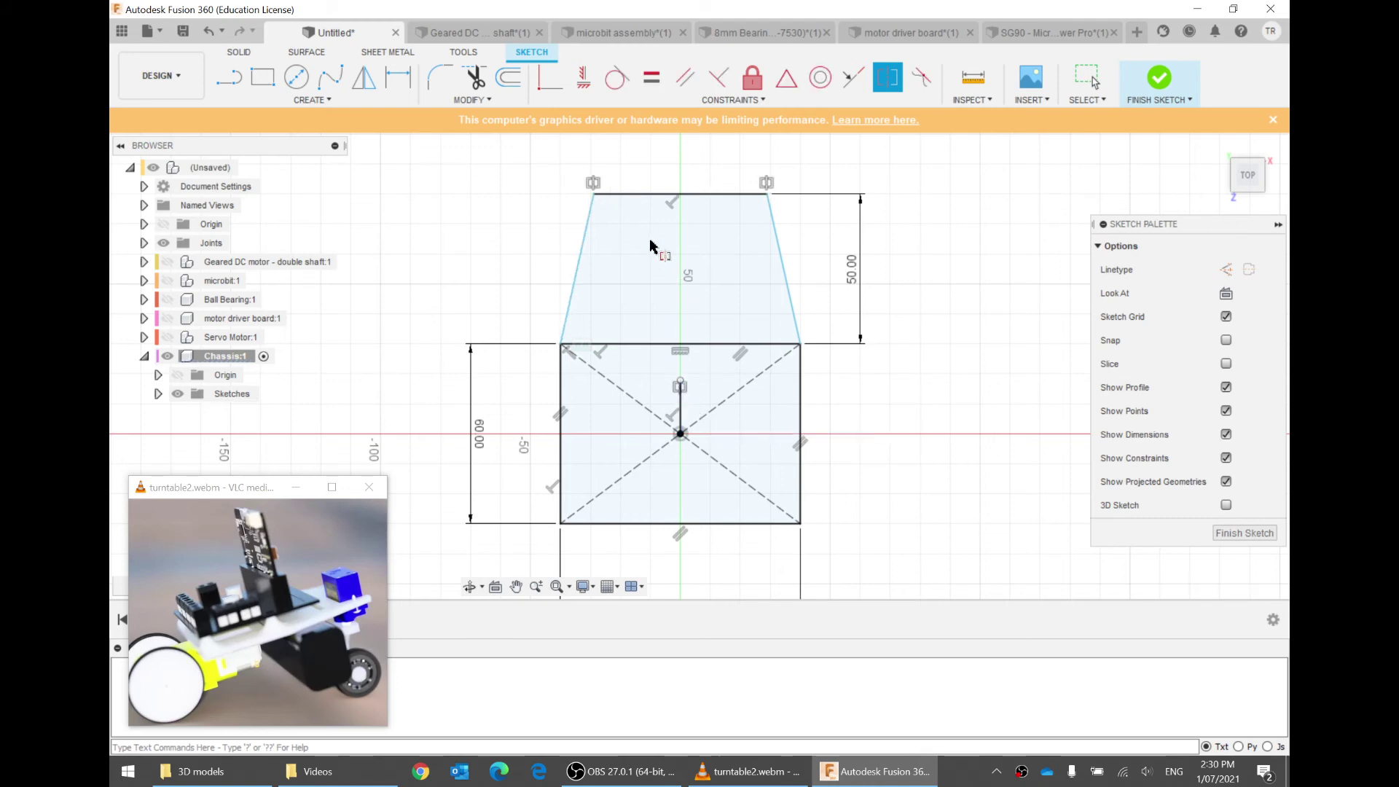
{"action": "key", "text": "Escape"}
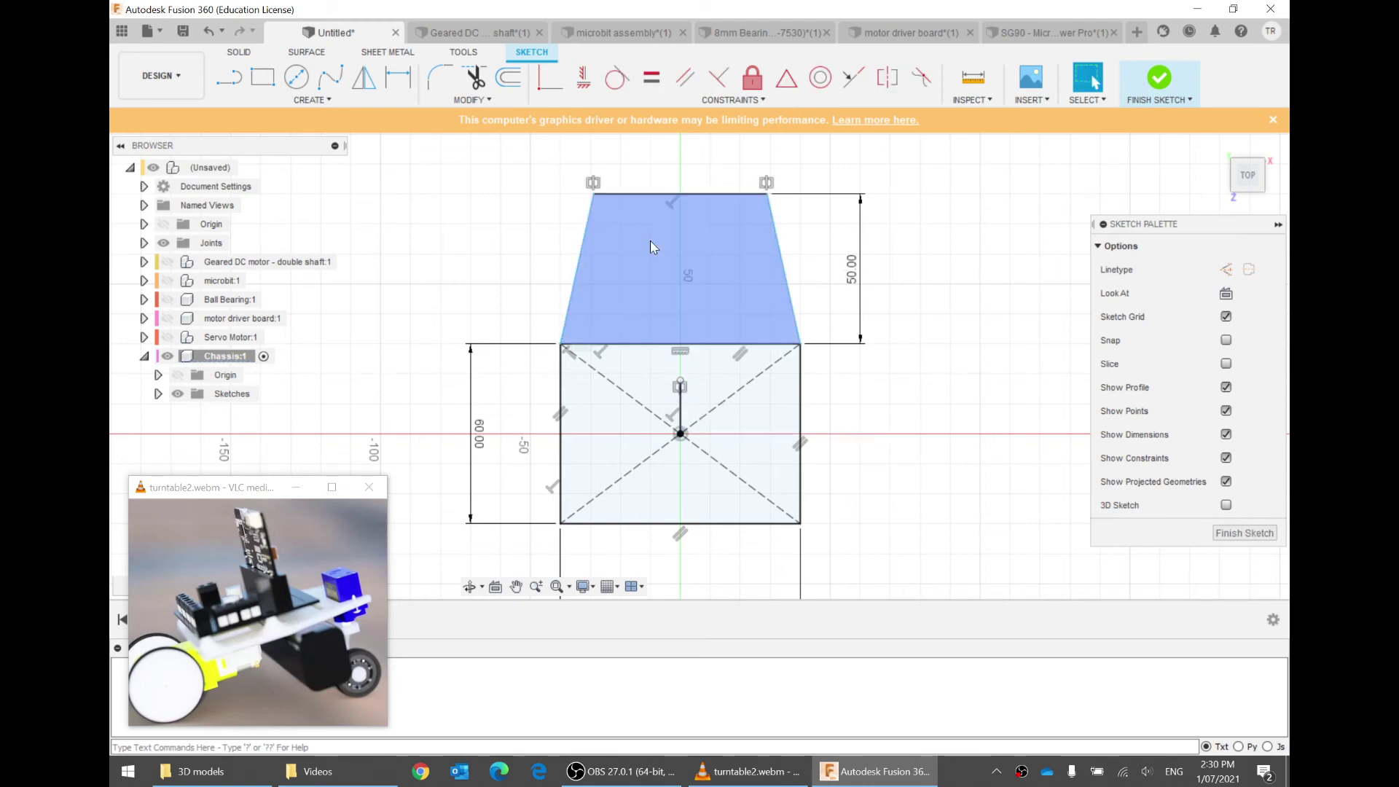
Reposition the centre line's free end and the trapezoid's upper-right corner, leaving the centre line about 23 mm long, and finish the sketch
{"action": "left_click", "coordinate": [594, 184]}
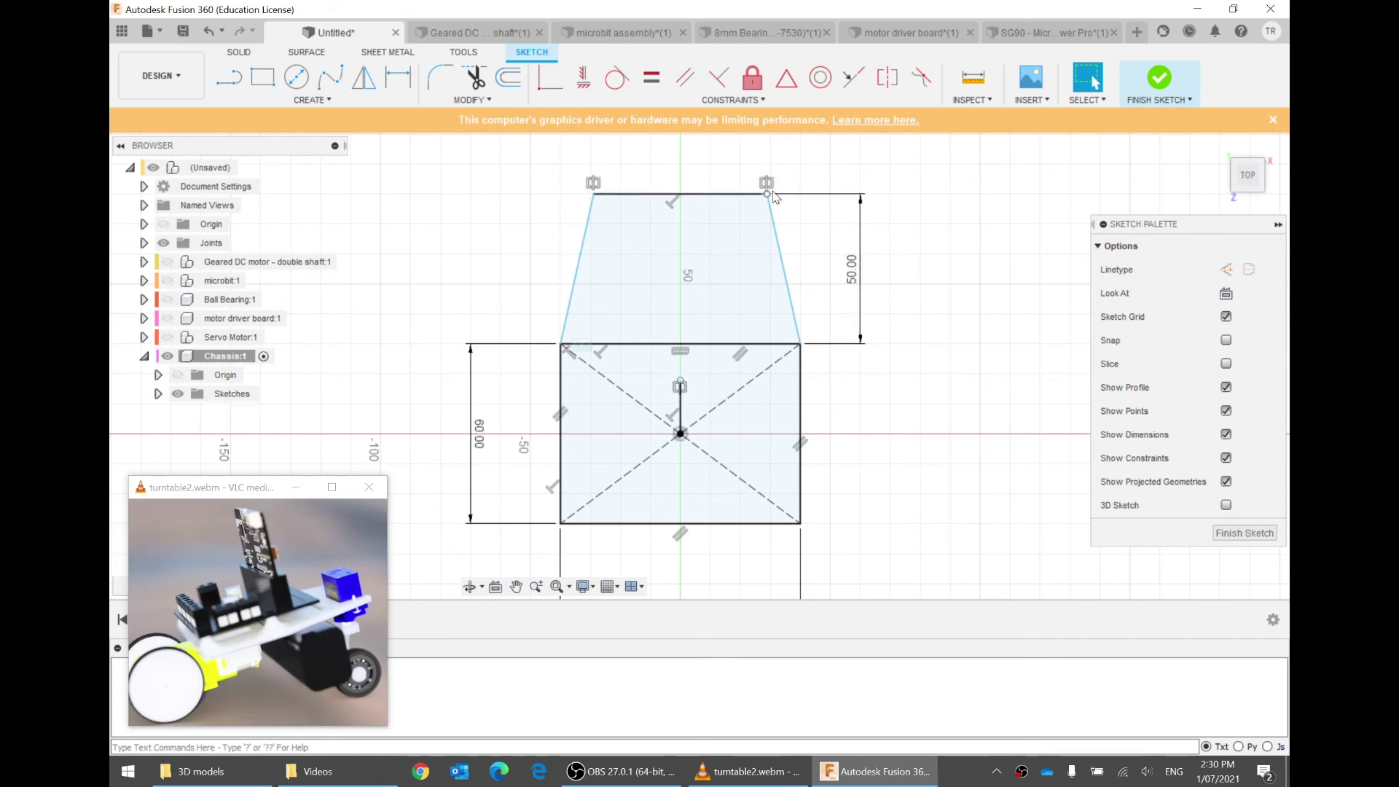
{"action": "left_click", "coordinate": [594, 193]}
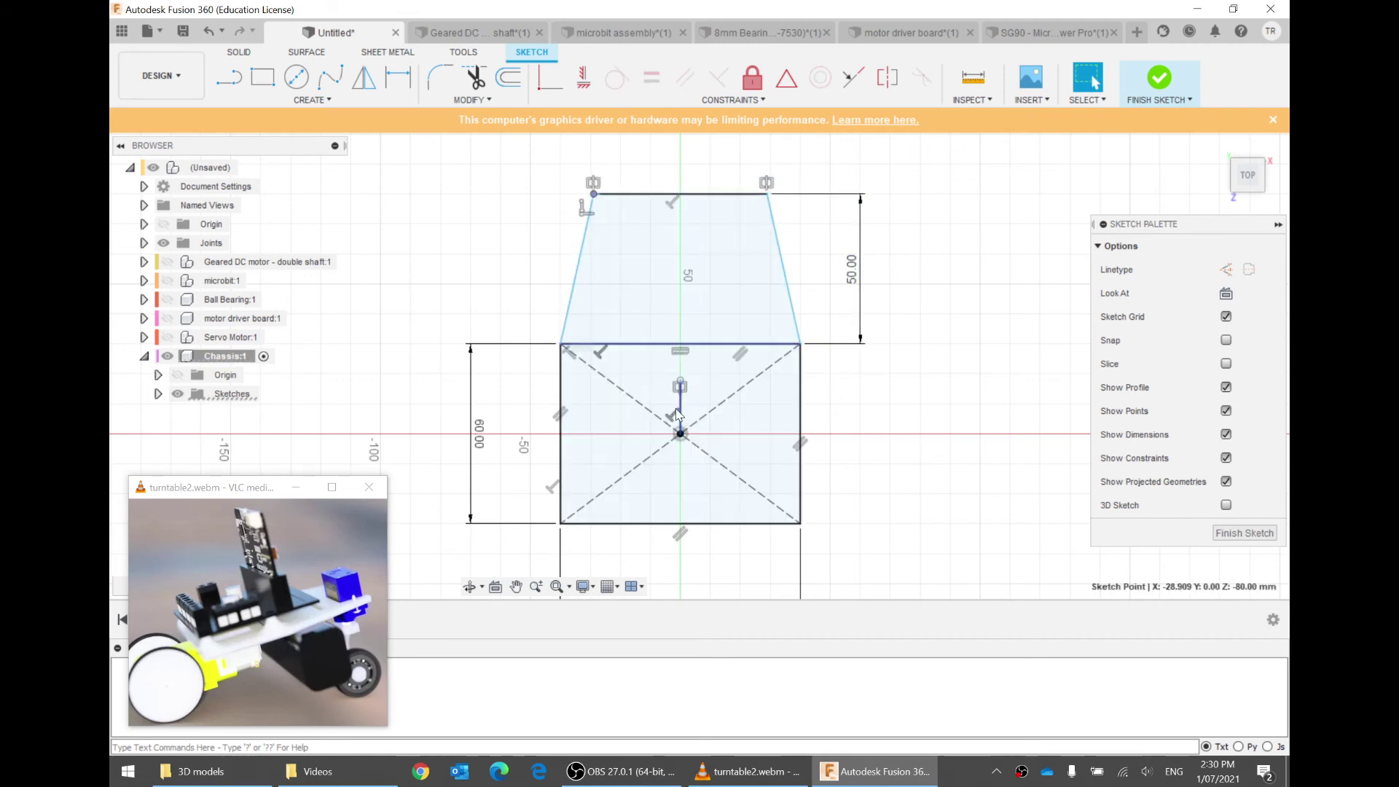
{"action": "key", "text": "Escape"}
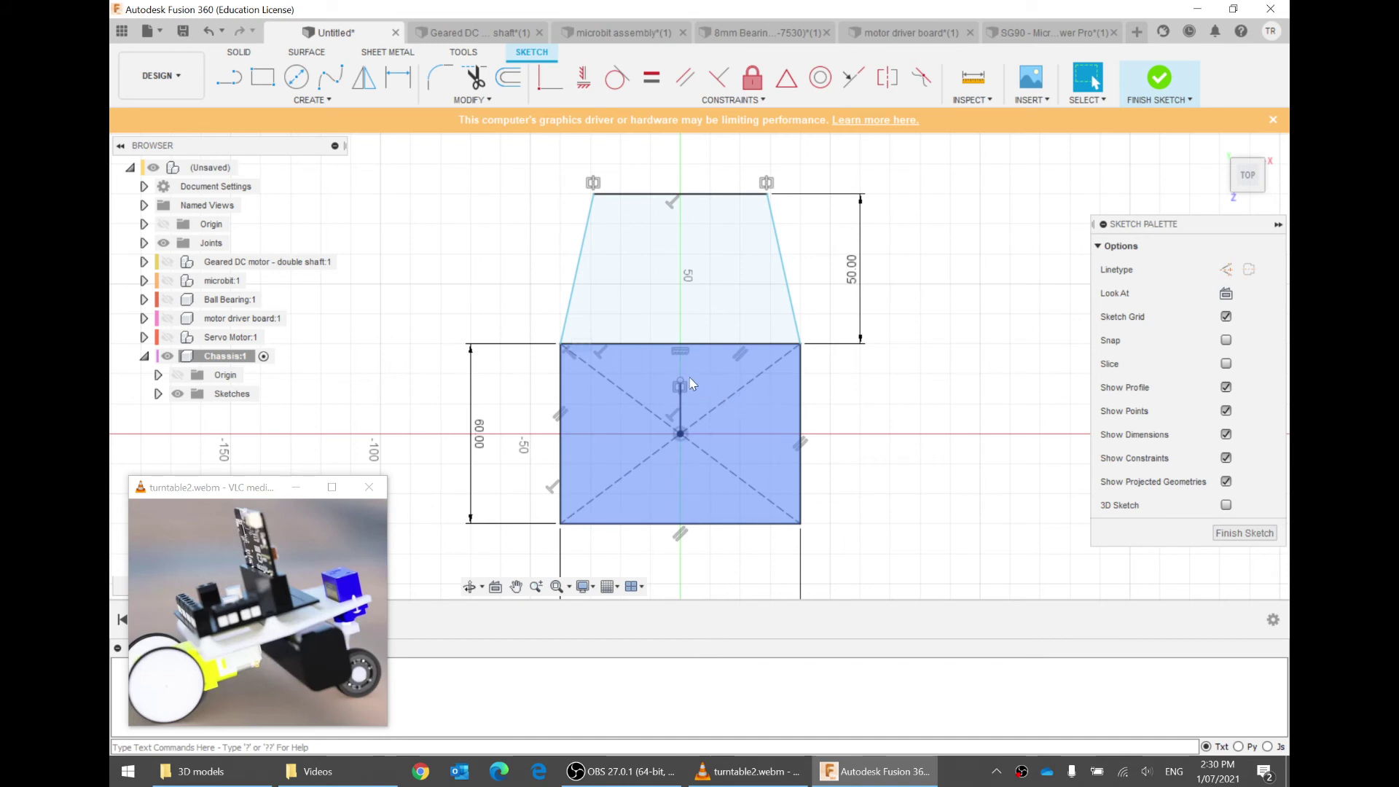
{"action": "left_click_drag", "start_coordinate": [680, 380], "coordinate": [676, 121]}
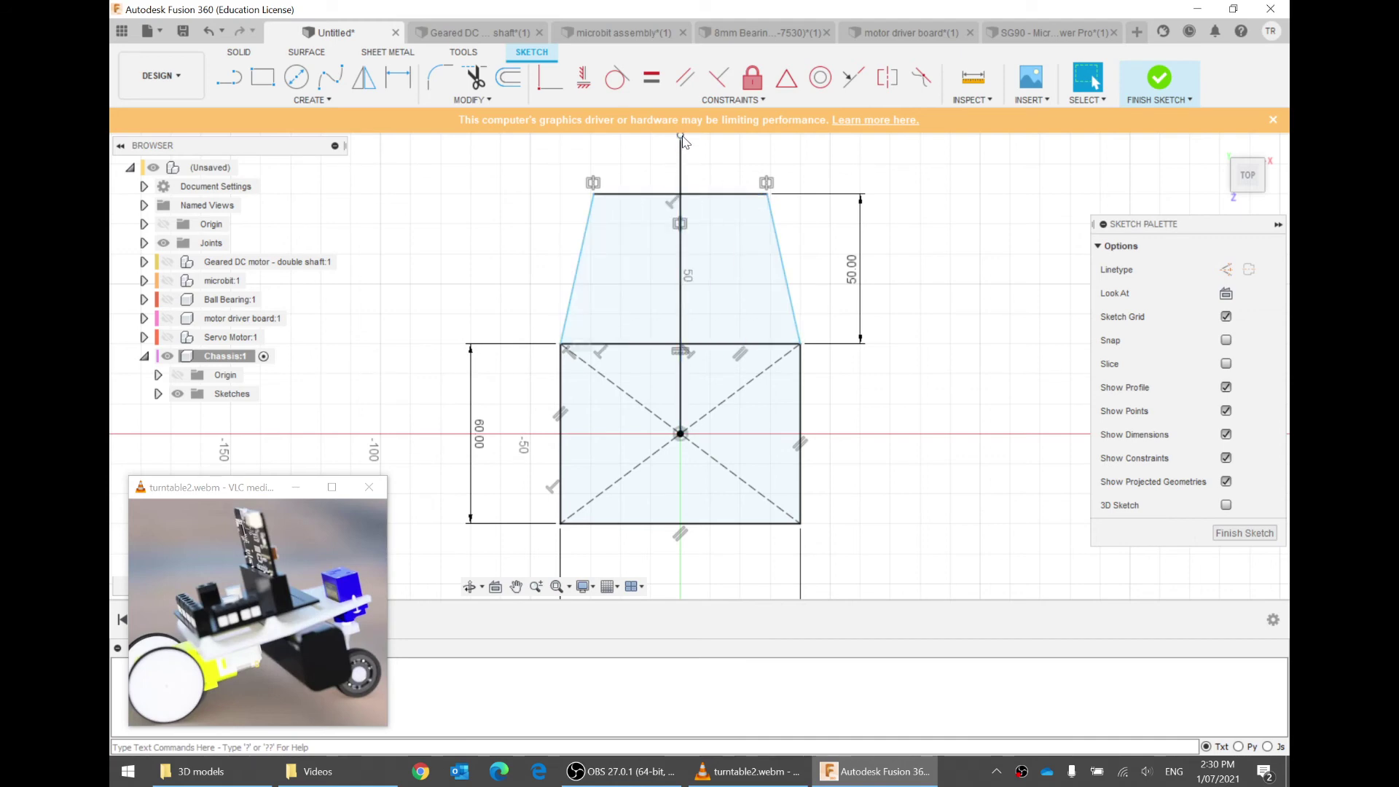
{"action": "left_click_drag", "start_coordinate": [681, 137], "coordinate": [682, 366]}
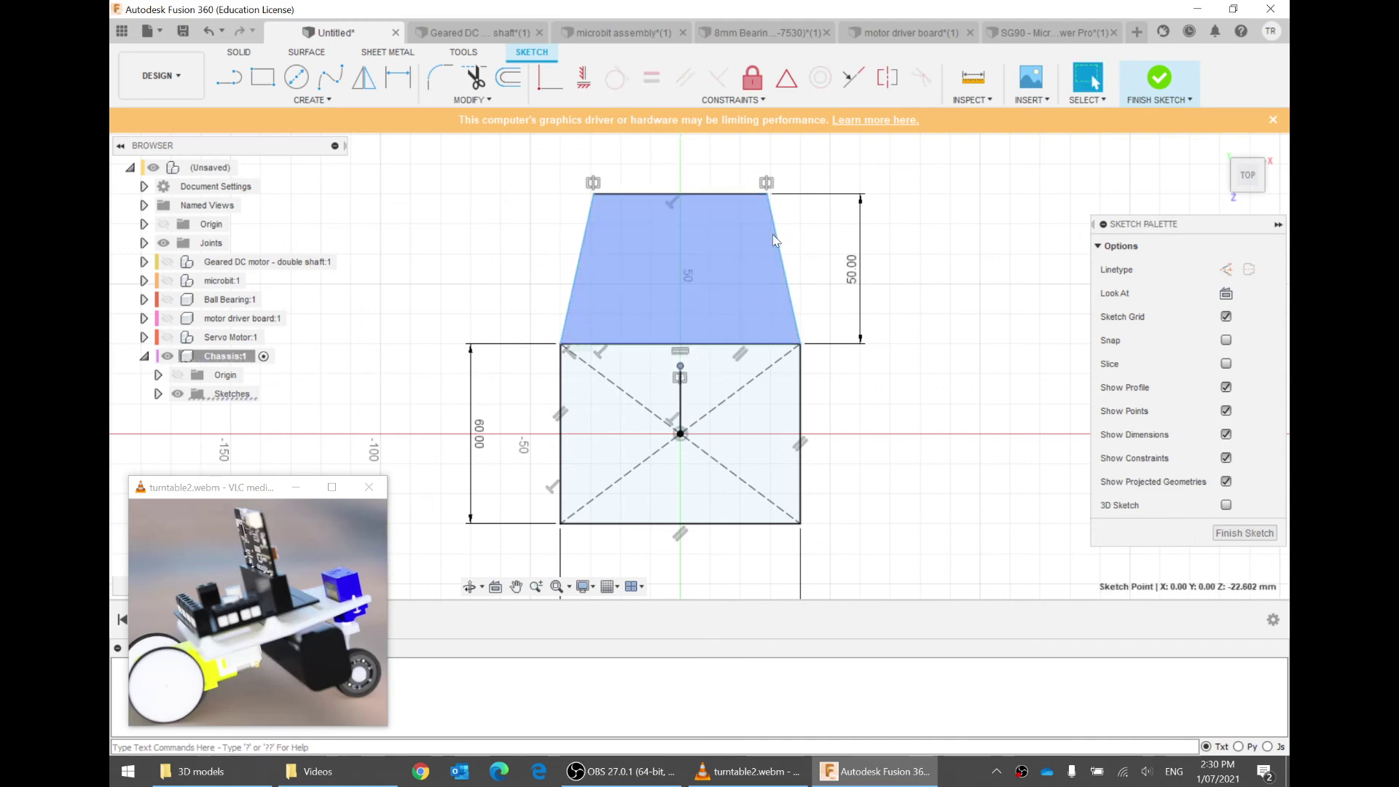
{"action": "left_click_drag", "start_coordinate": [766, 194], "coordinate": [995, 194]}
{"action": "left_click_drag", "start_coordinate": [799, 173], "coordinate": [761, 194]}
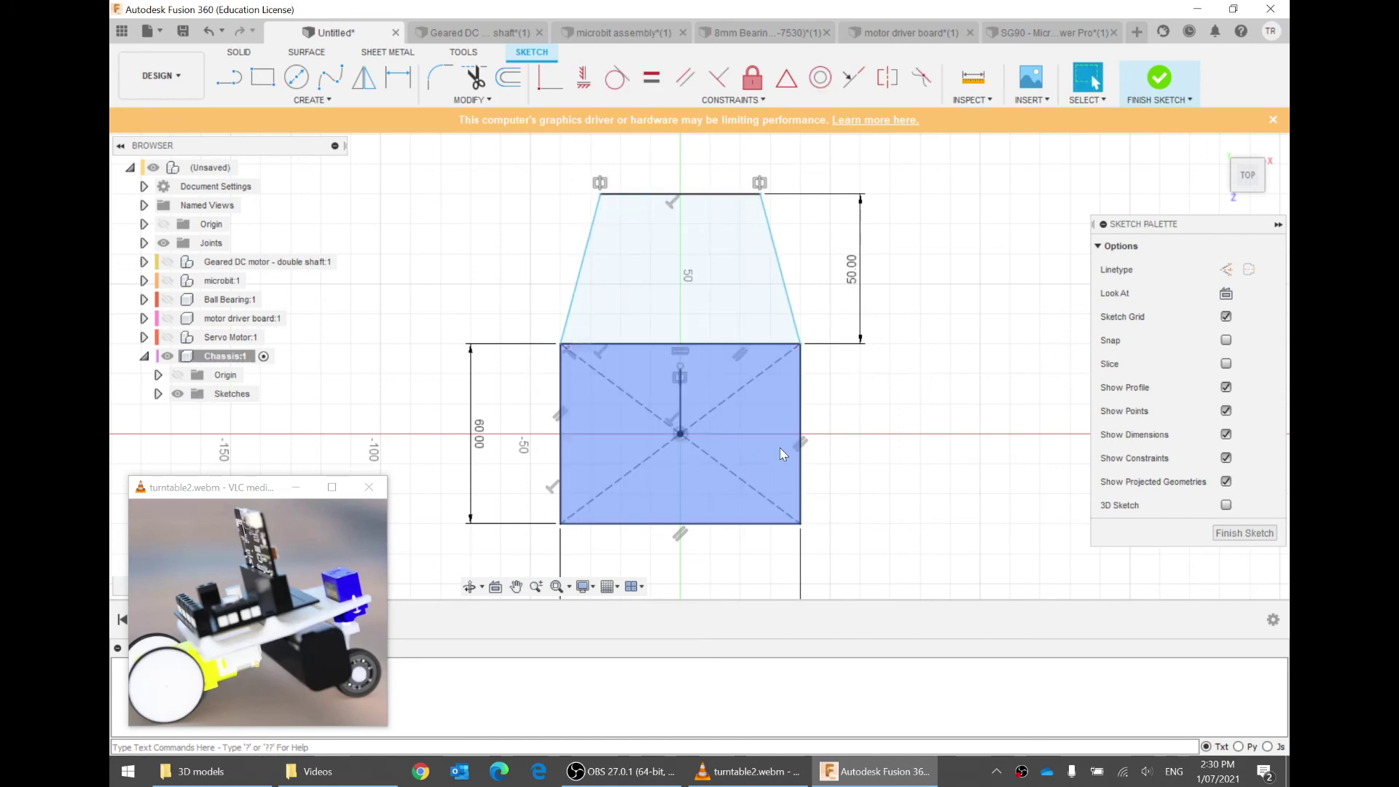
{"action": "mouse_move", "coordinate": [779, 448]}
{"action": "middle_mouse_down", "text": "shift"}
{"action": "mouse_move", "coordinate": [735, 390]}
{"action": "mouse_move", "coordinate": [880, 488]}
{"action": "middle_mouse_up", "text": "shift"}
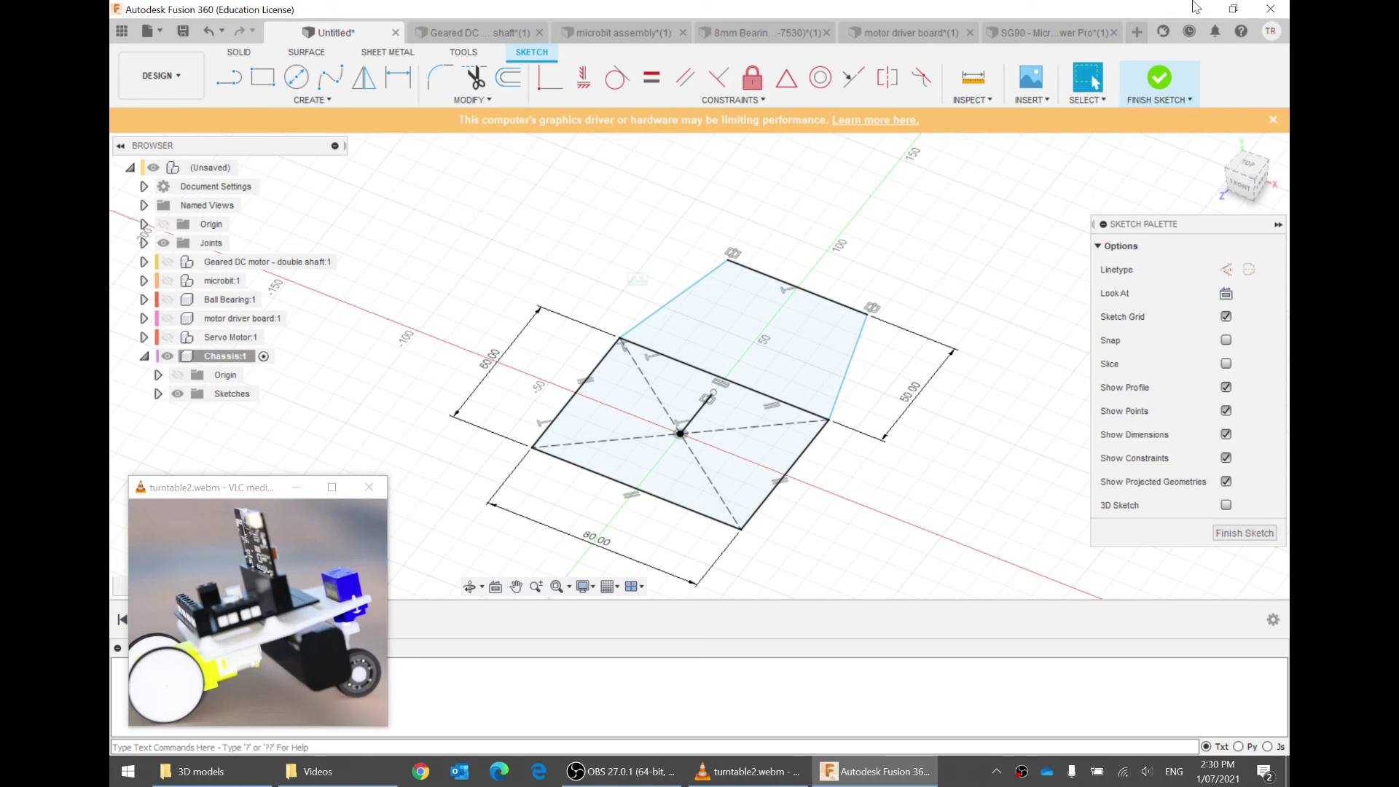
{"action": "left_click", "coordinate": [1159, 76]}
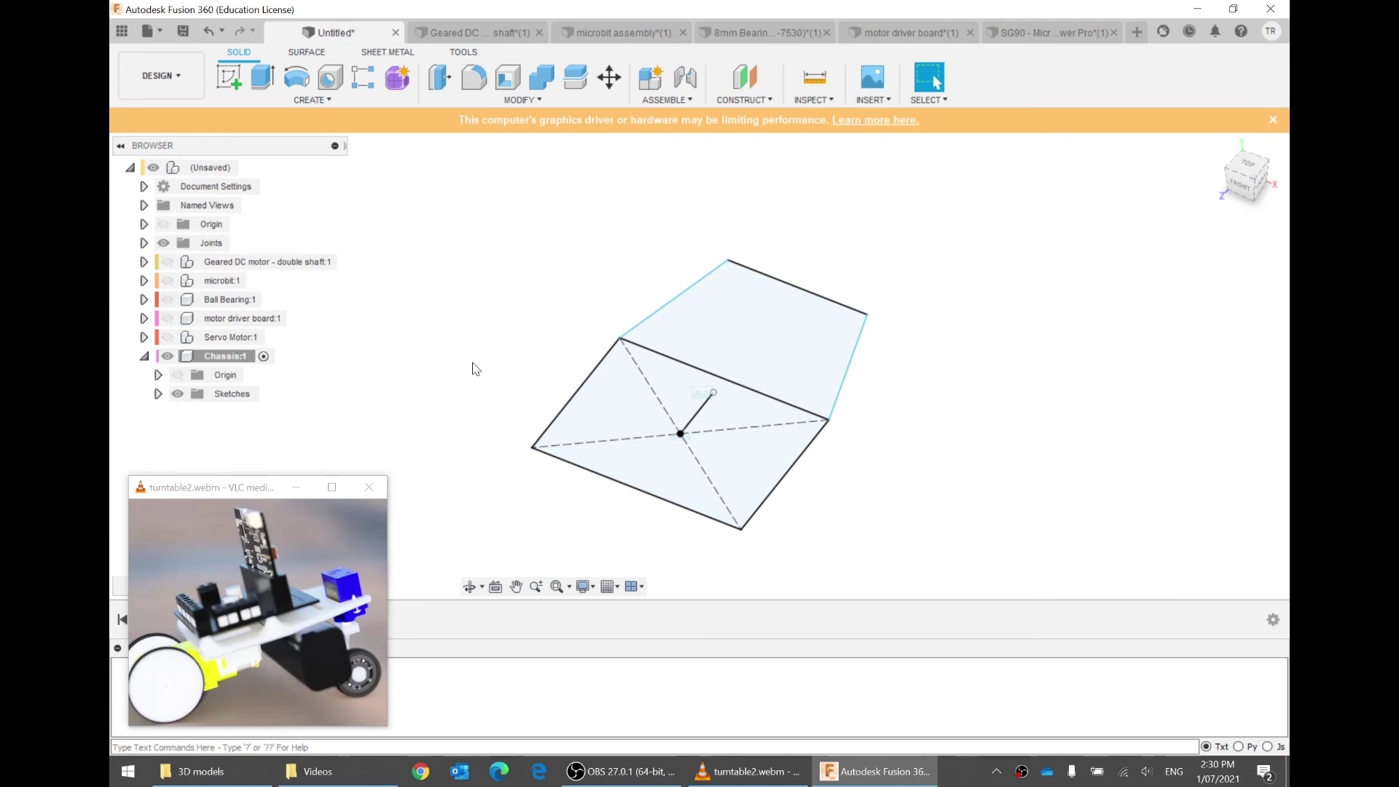
Show the microbit and motor driver board, activate the top-level assembly and examine how they sit over the chassis outline
{"action": "mouse_move", "coordinate": [475, 365]}
{"action": "middle_mouse_down", "text": "shift"}
{"action": "mouse_move", "coordinate": [462, 318]}
{"action": "mouse_move", "coordinate": [422, 316]}
{"action": "mouse_move", "coordinate": [552, 331]}
{"action": "mouse_move", "coordinate": [537, 335]}
{"action": "middle_mouse_up", "text": "shift"}
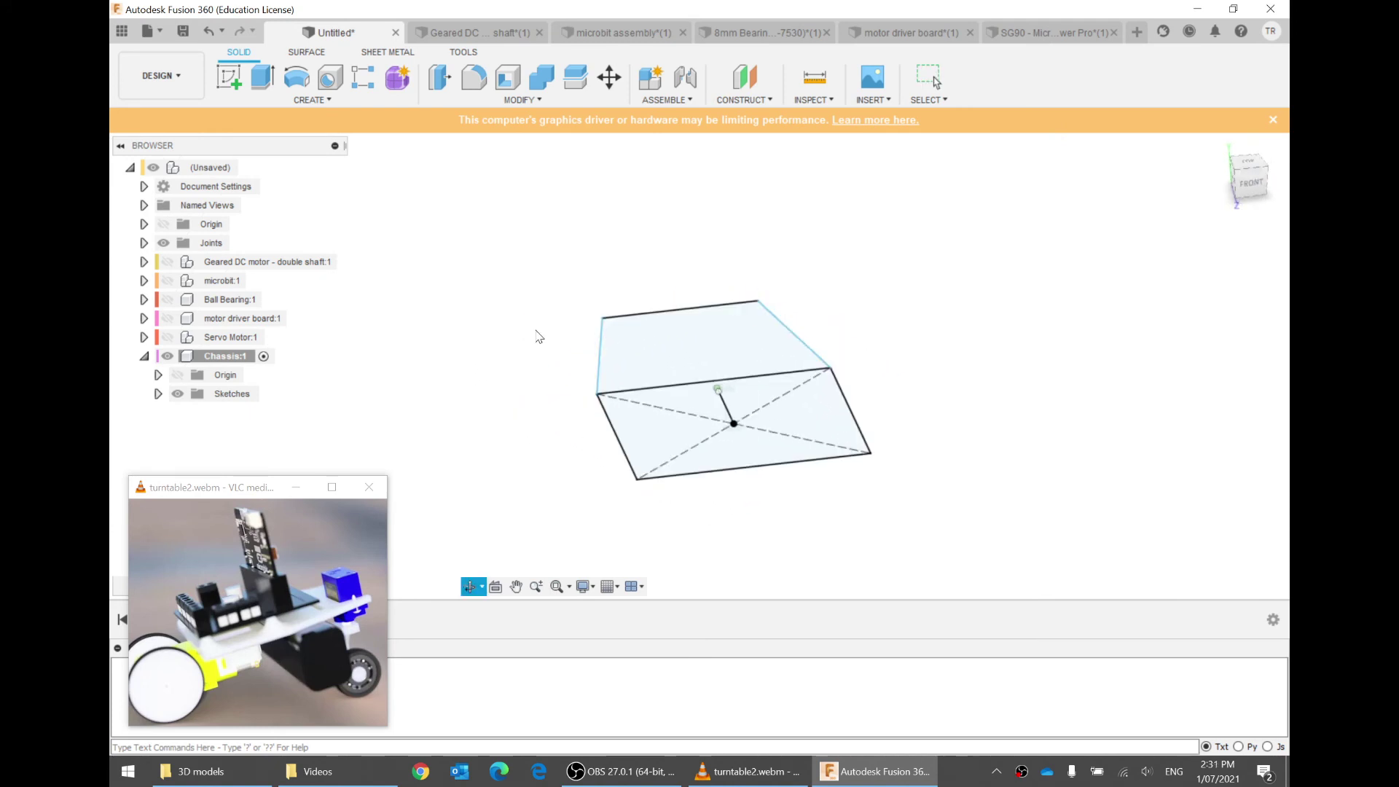
{"action": "left_click", "coordinate": [167, 282]}
{"action": "left_click", "coordinate": [167, 281]}
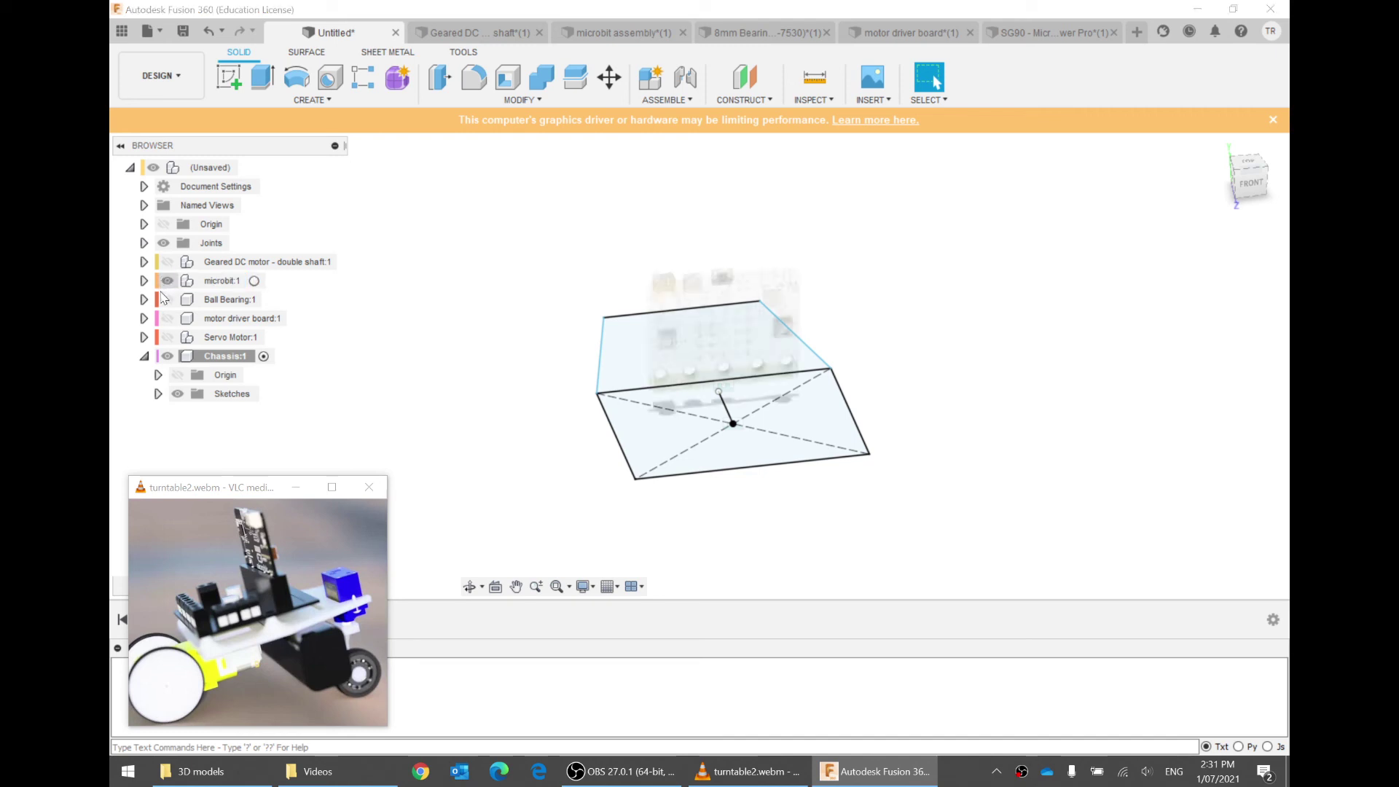
{"action": "left_click", "coordinate": [166, 318]}
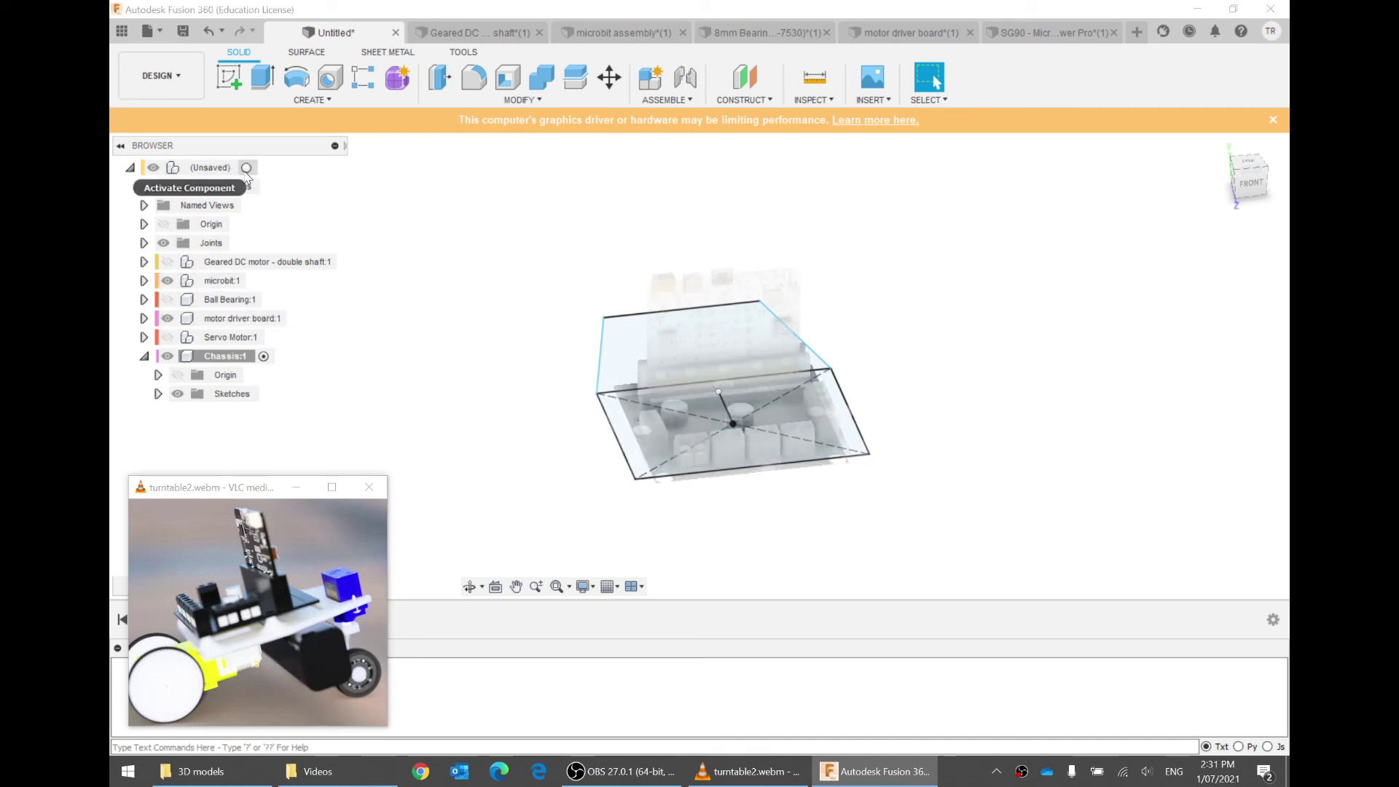
{"action": "left_click", "coordinate": [246, 169]}
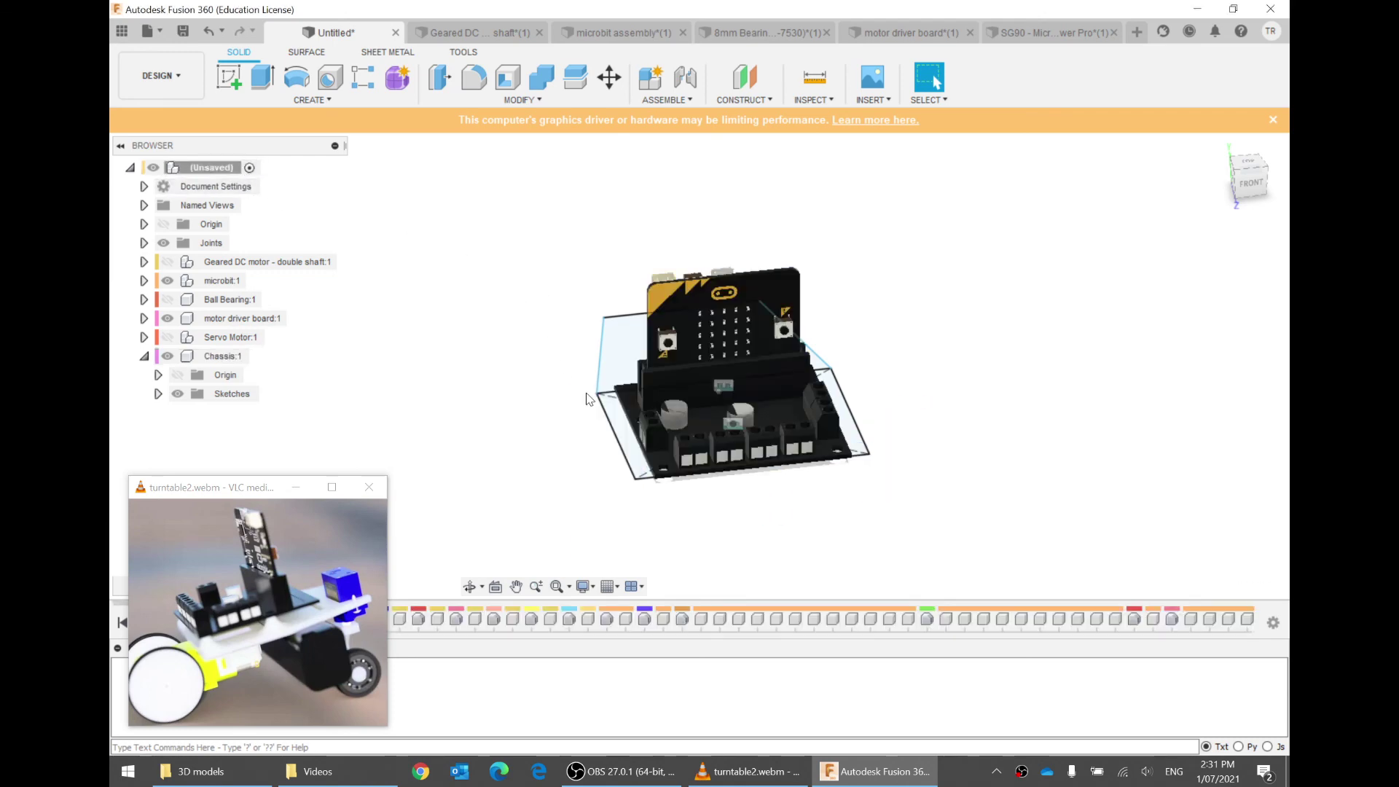
{"action": "middle_click_drag", "start_coordinate": [589, 400], "coordinate": [667, 406], "text": "shift"}
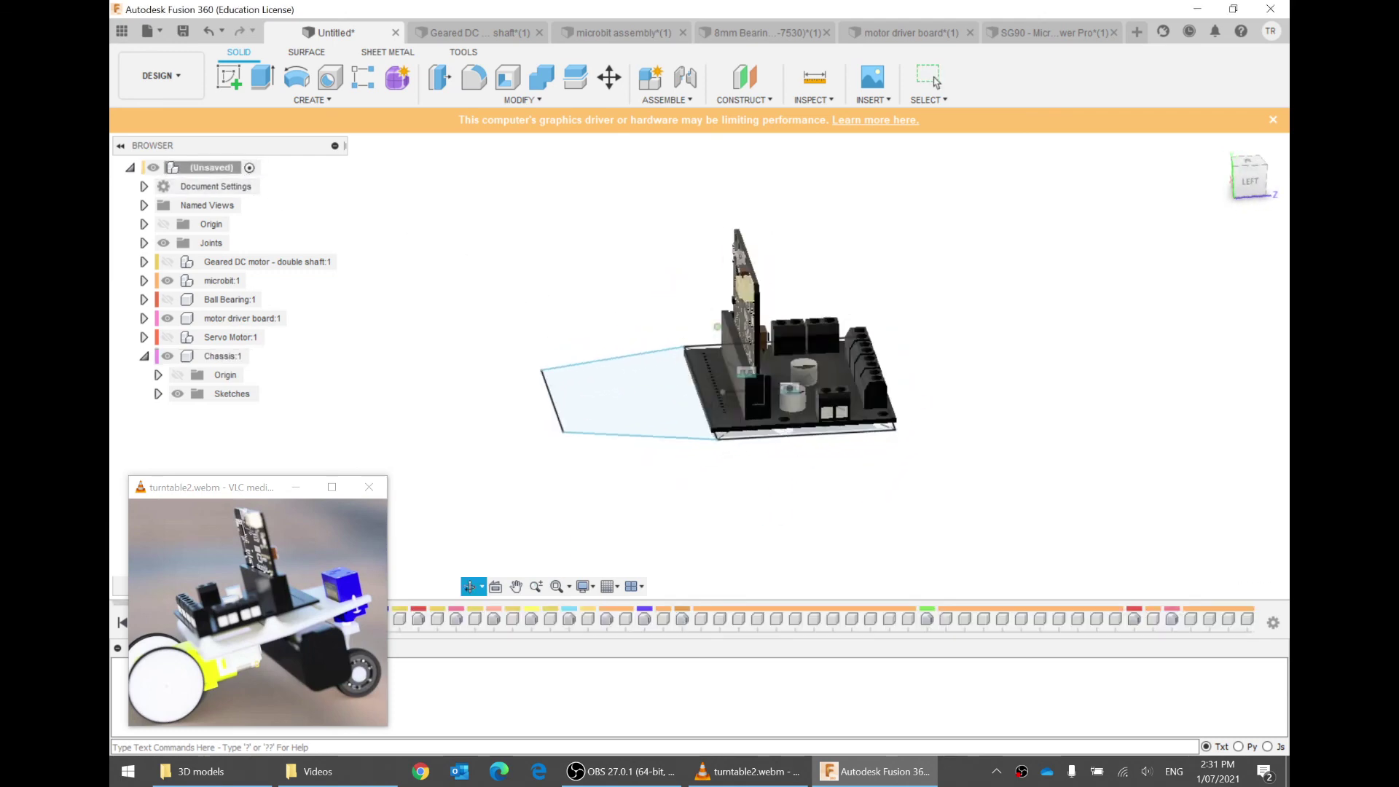
{"action": "middle_click_drag", "start_coordinate": [717, 327], "coordinate": [664, 413], "text": "shift"}
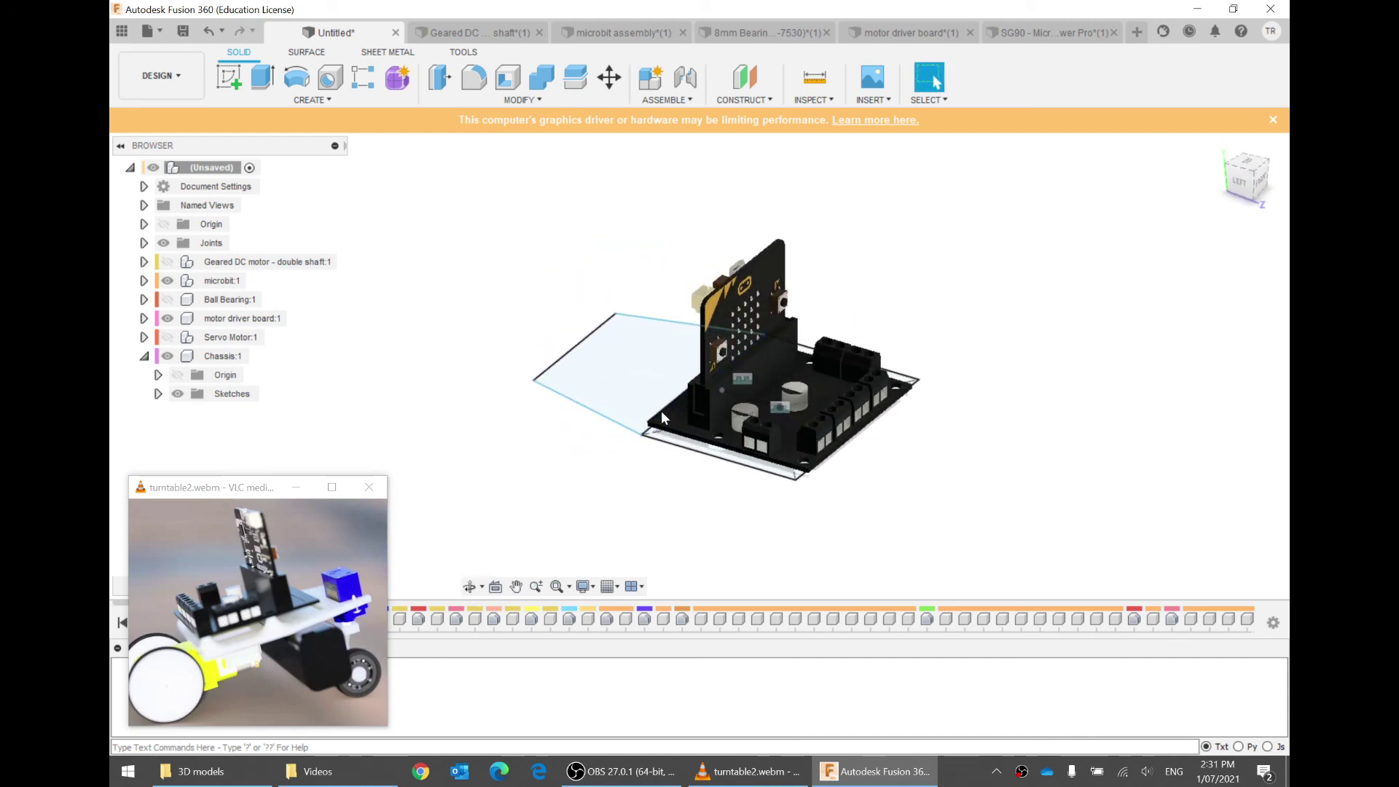
Hide the microbit and motor driver board and reactivate the Chassis component
{"action": "left_click", "coordinate": [167, 280]}
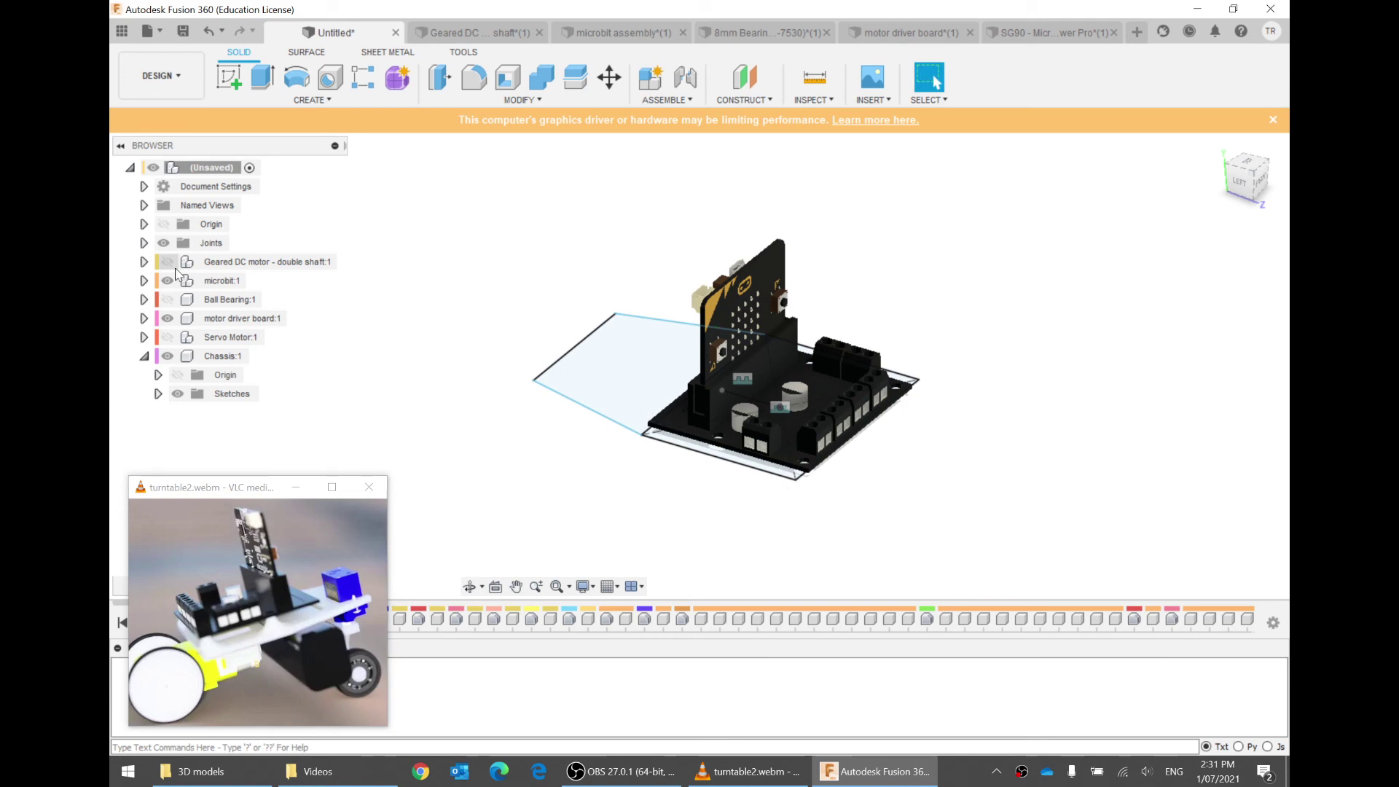
{"action": "left_click", "coordinate": [168, 319]}
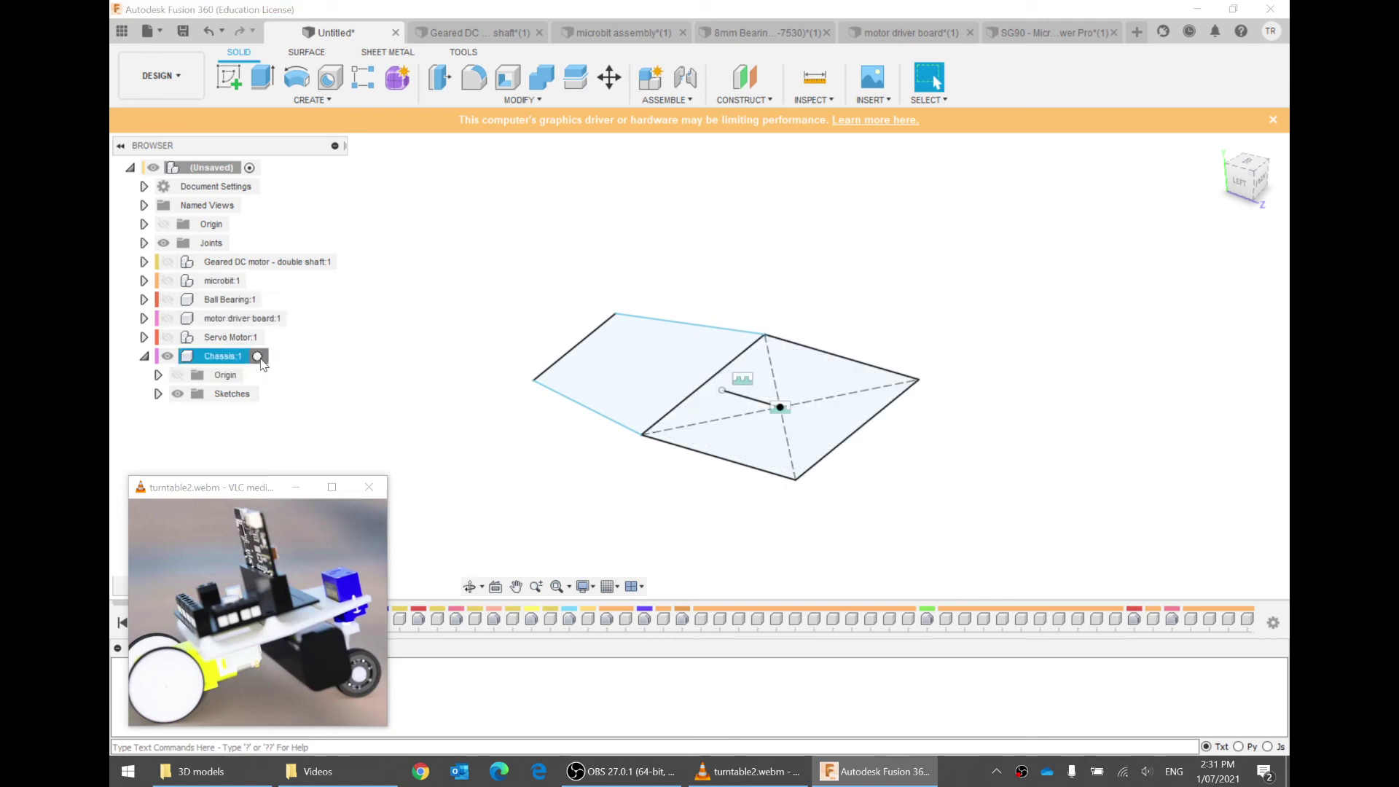
{"action": "left_click", "coordinate": [257, 356]}
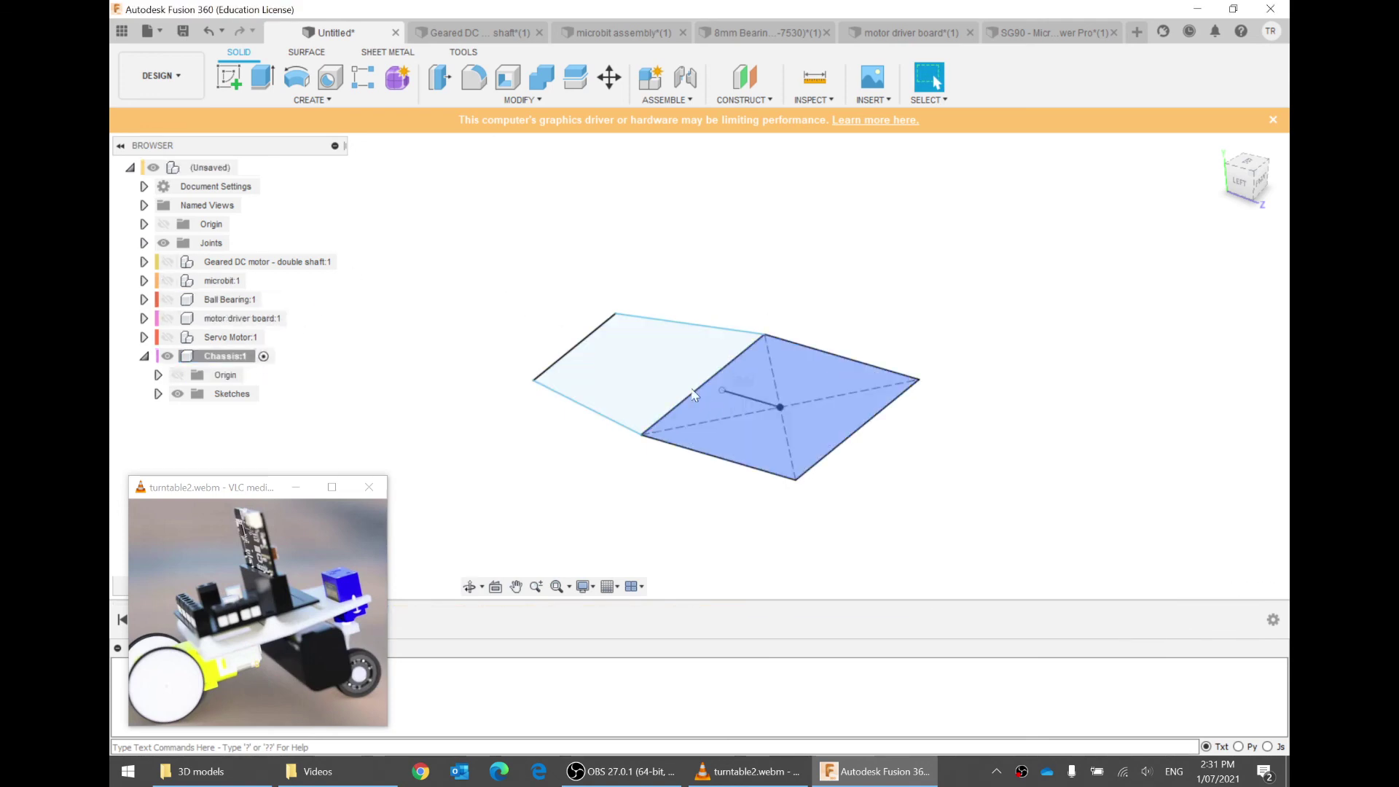
Extrude both chassis sketch profiles, the rectangle and the adjoining trapezoid, 3 mm as one new body
{"action": "left_click", "coordinate": [264, 76]}
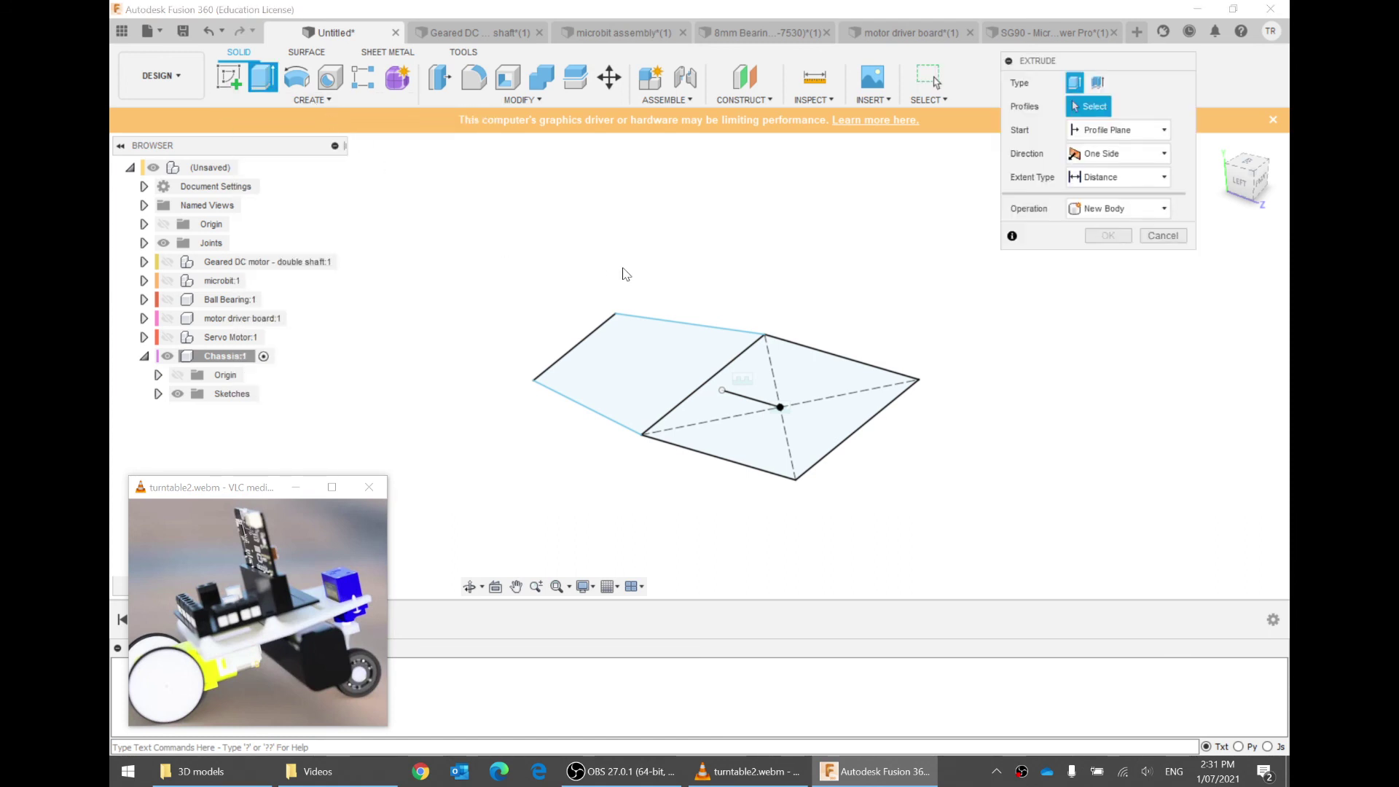
{"action": "left_click", "coordinate": [745, 443]}
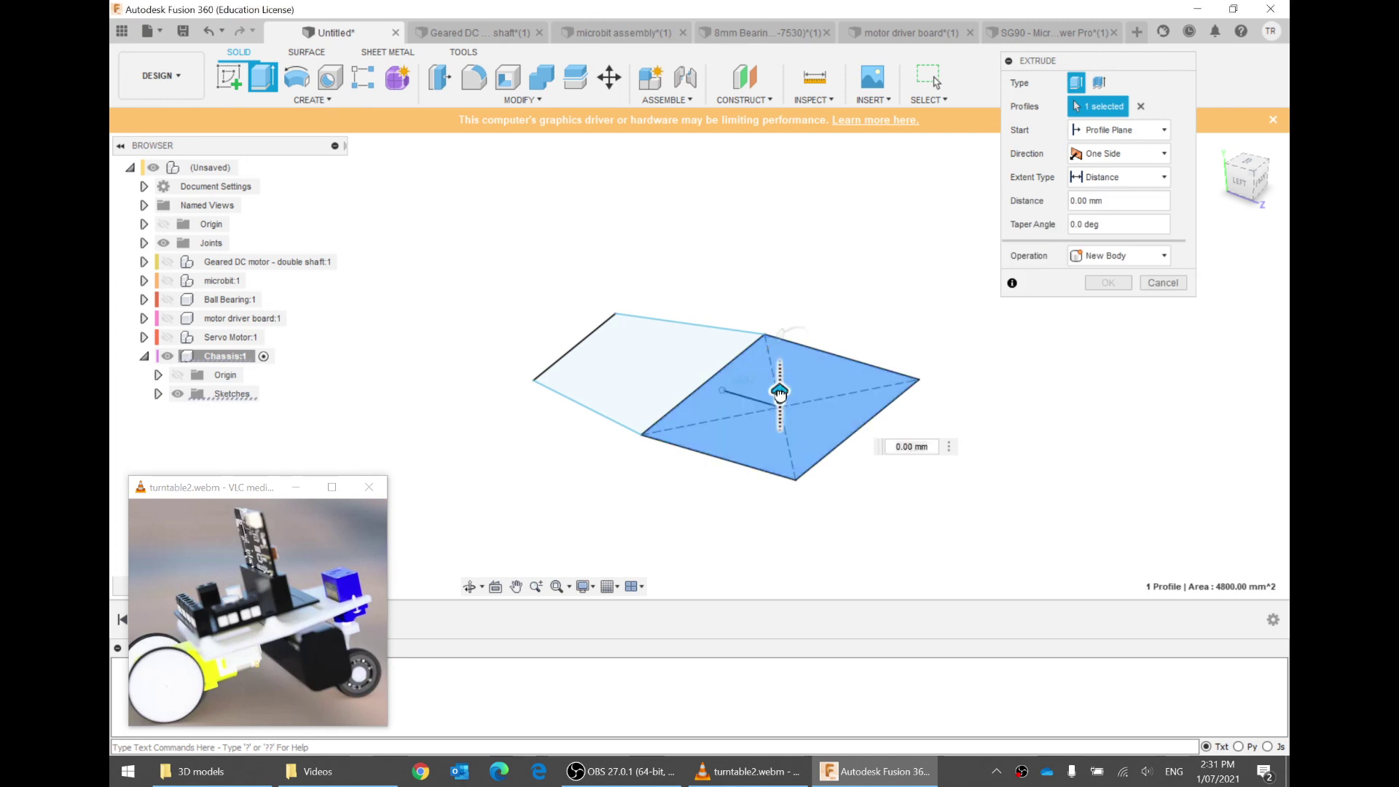
{"action": "left_click_drag", "start_coordinate": [780, 393], "coordinate": [784, 271]}
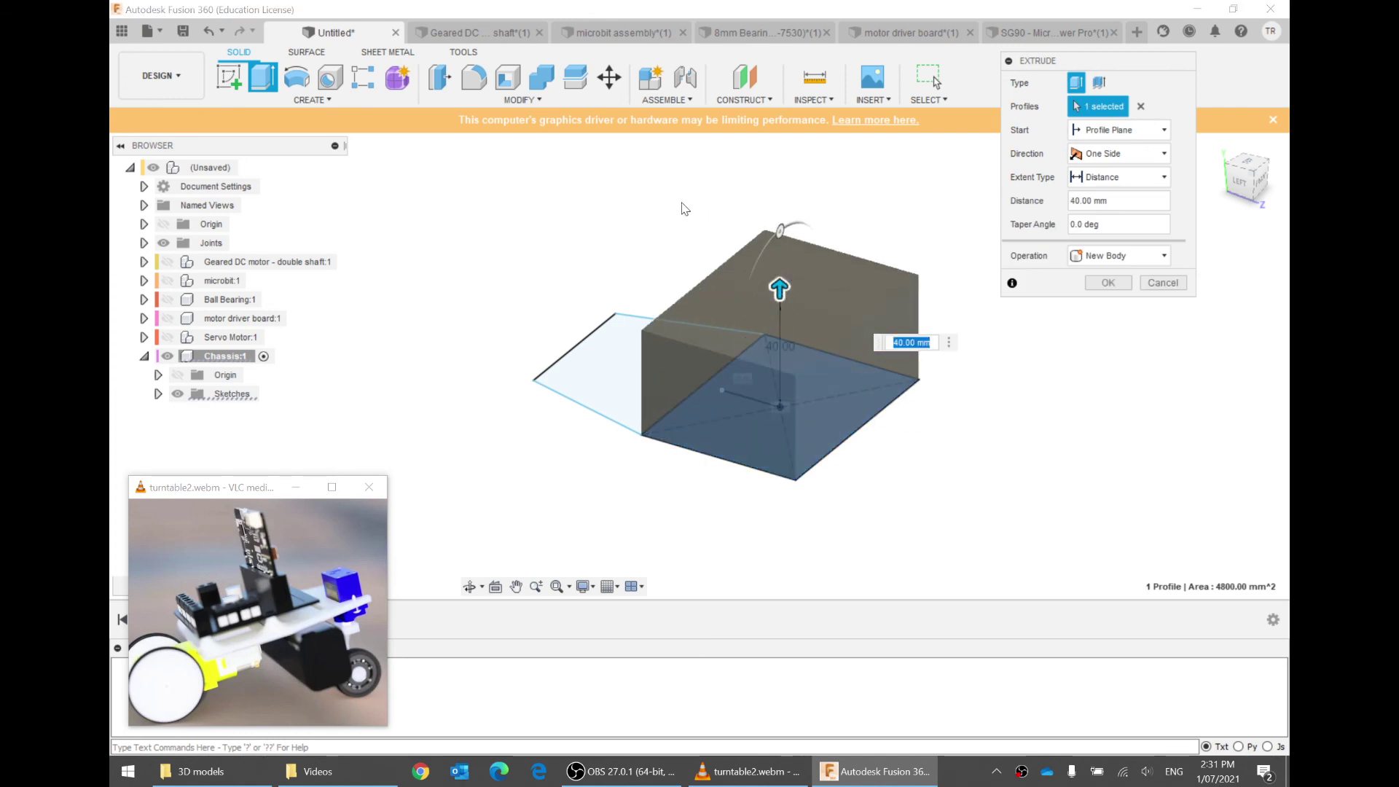
{"action": "left_click", "coordinate": [585, 359]}
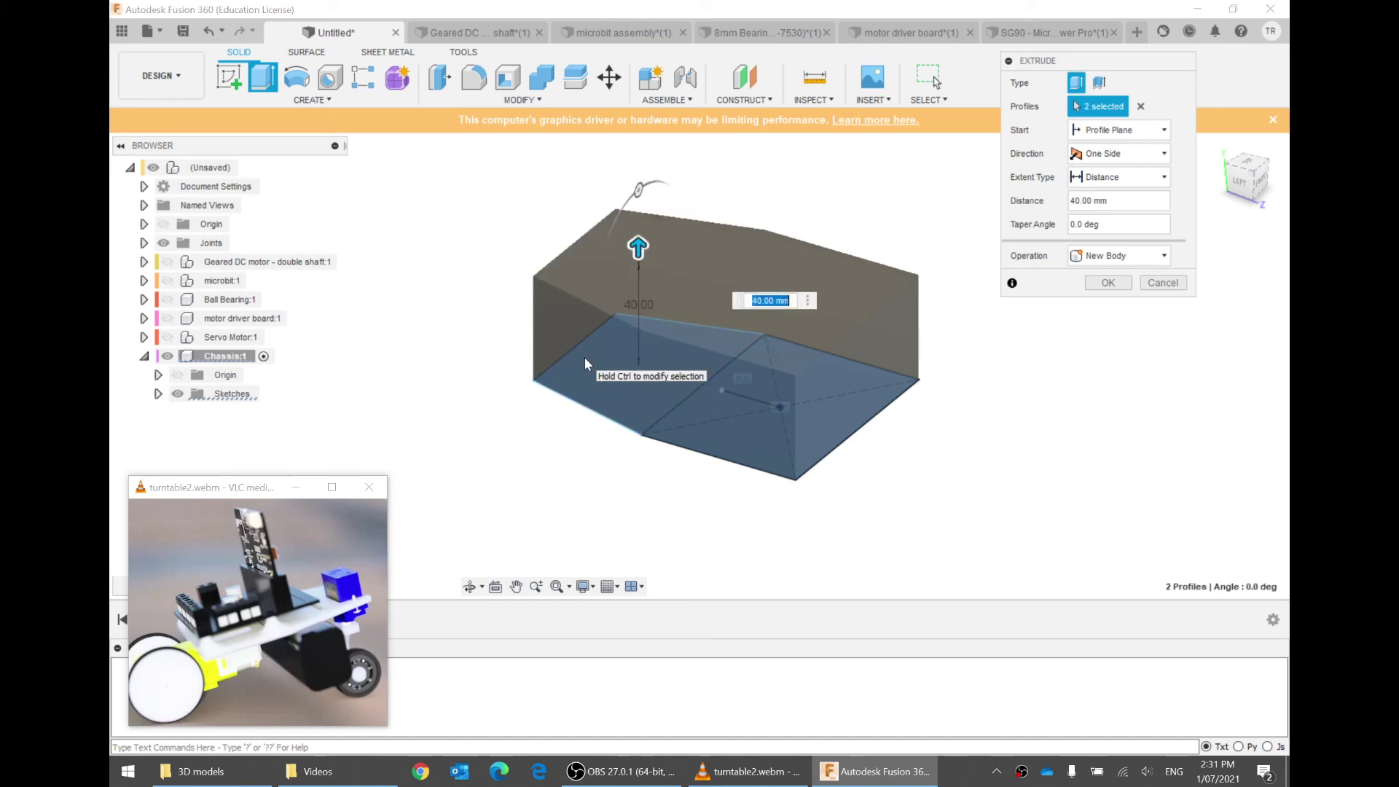
{"action": "middle_click_drag", "start_coordinate": [462, 452], "coordinate": [561, 432], "text": "shift"}
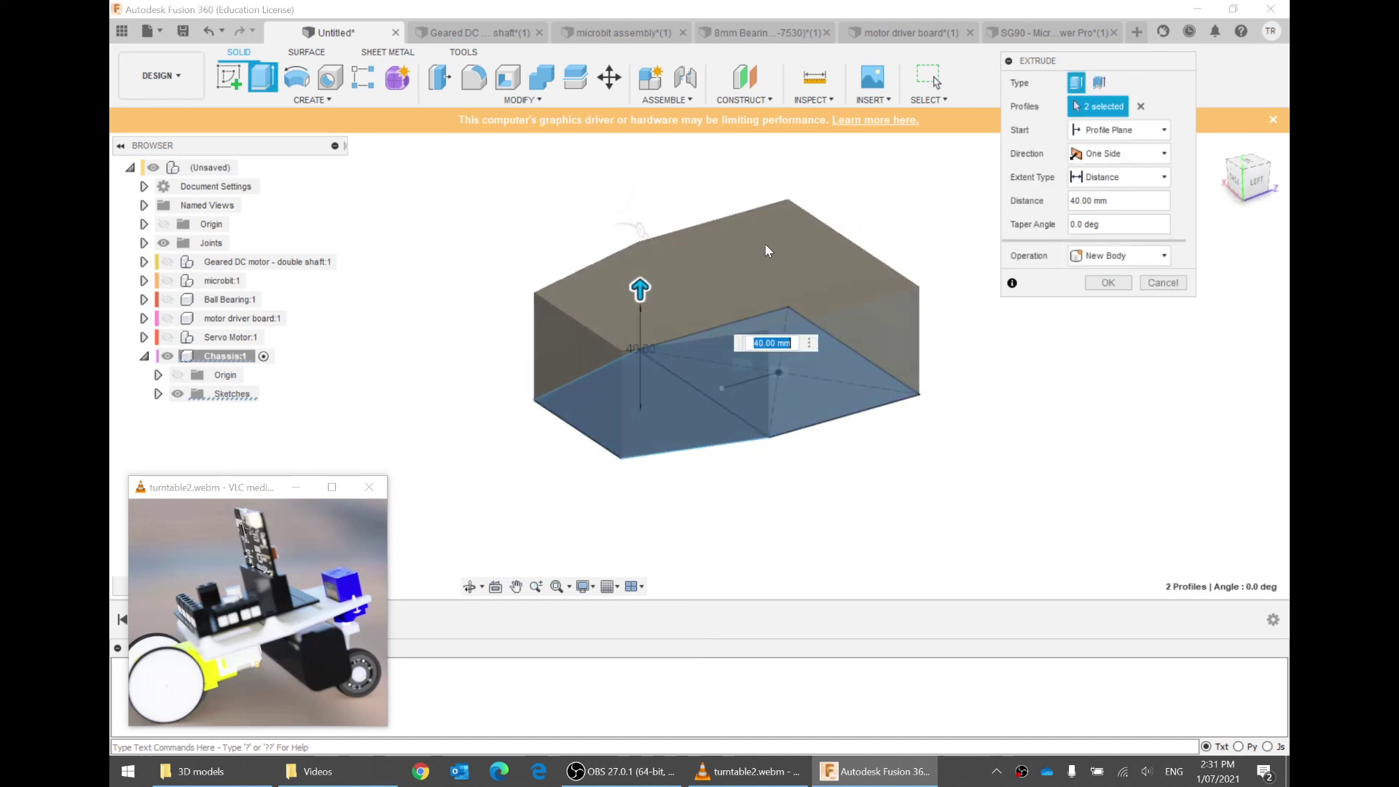
{"action": "left_click", "coordinate": [322, 639]}
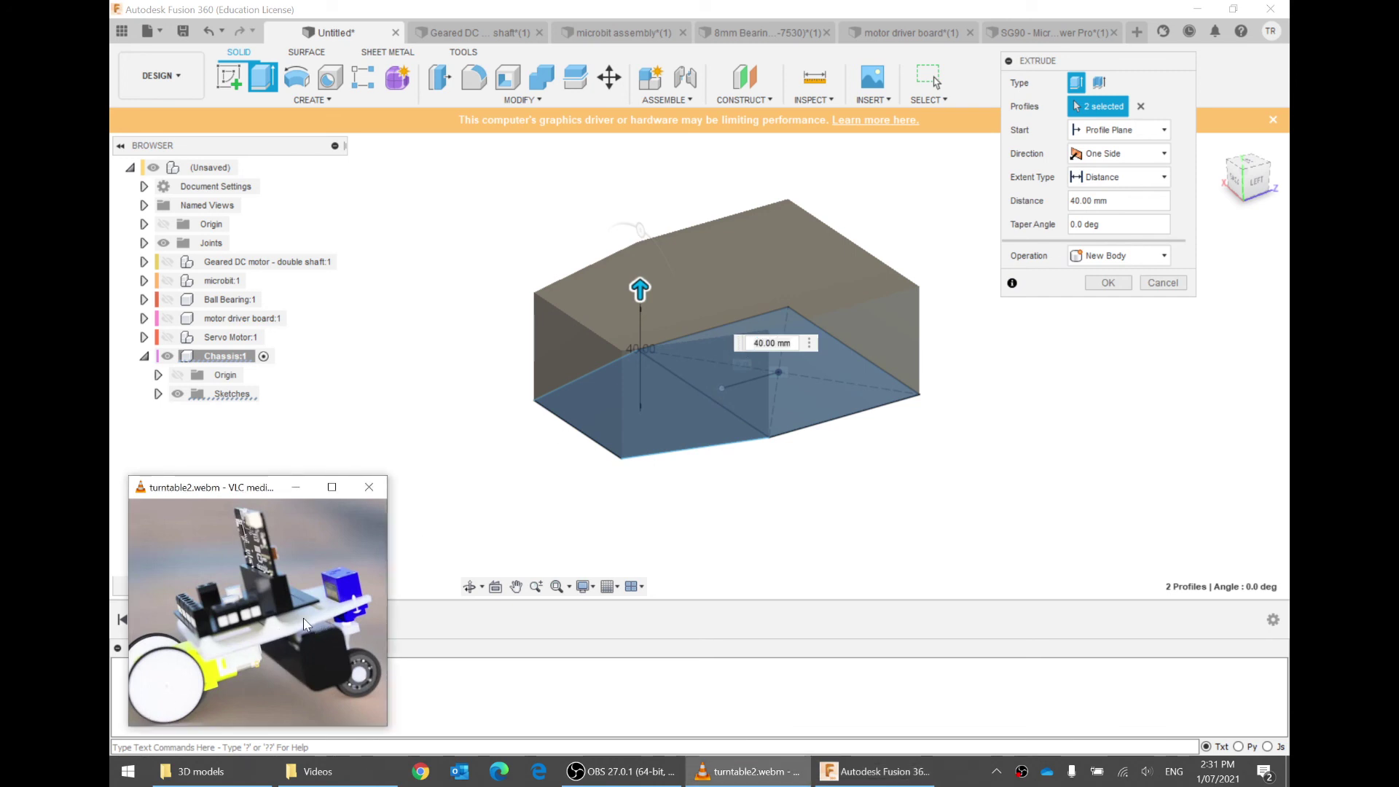
{"action": "left_click", "coordinate": [1038, 187]}
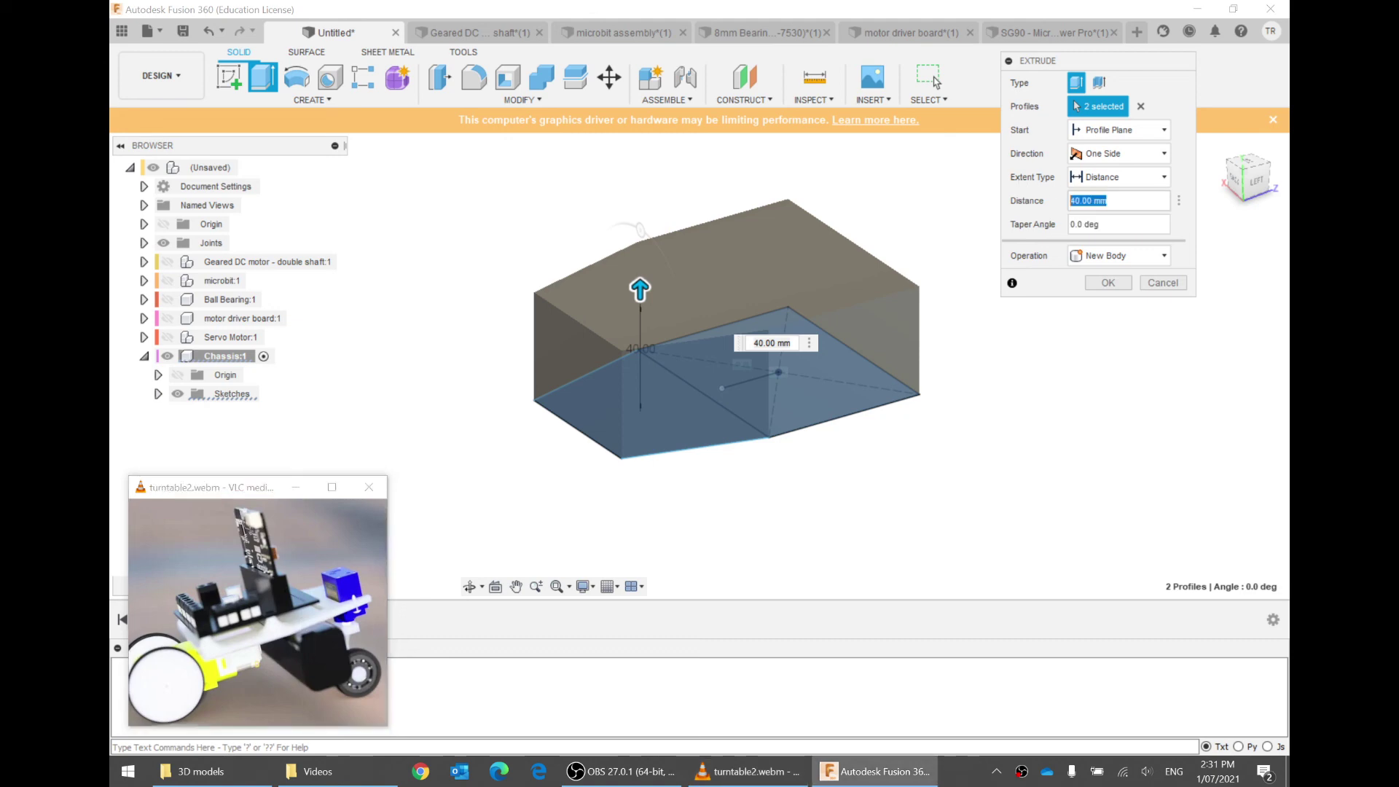
{"action": "key", "text": "BackSpace"}
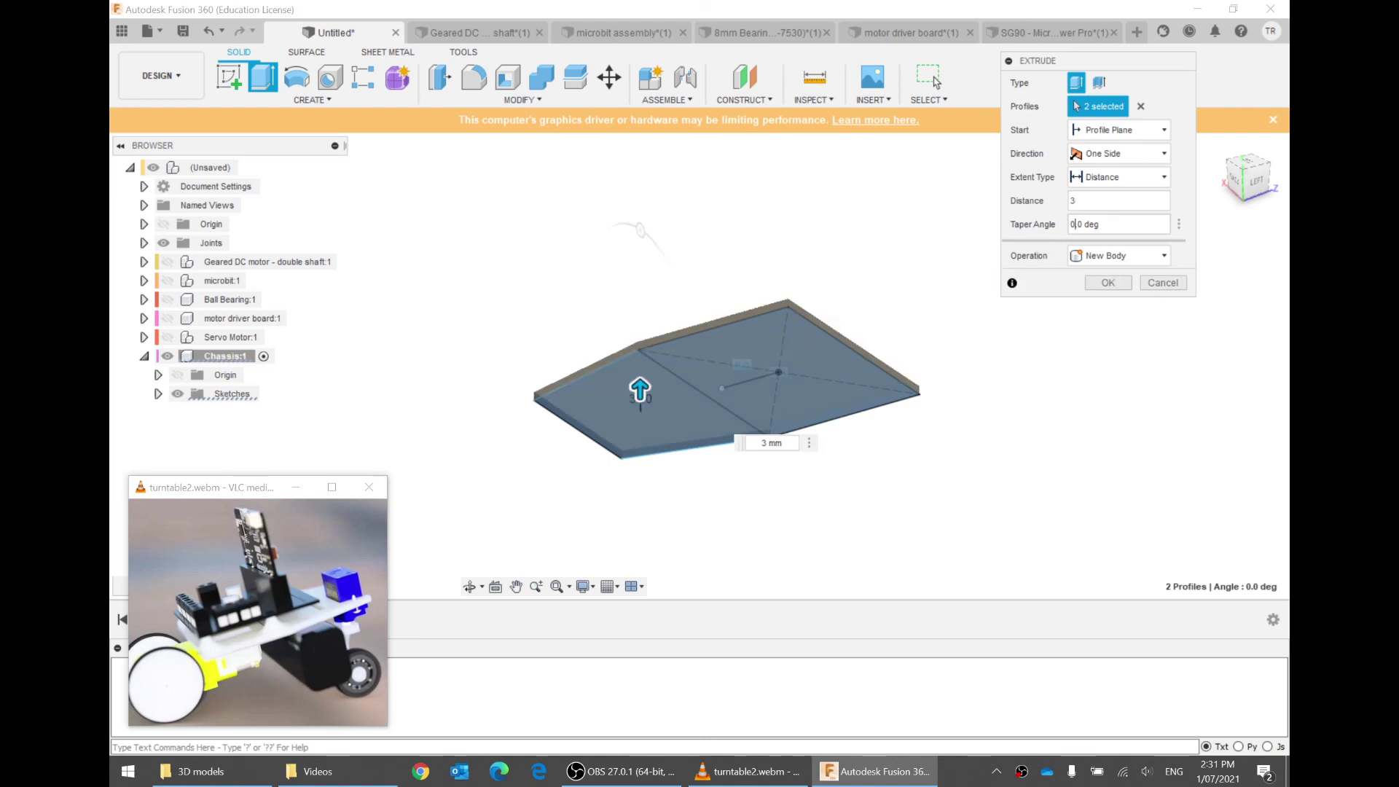
{"action": "key", "text": "Tab"}
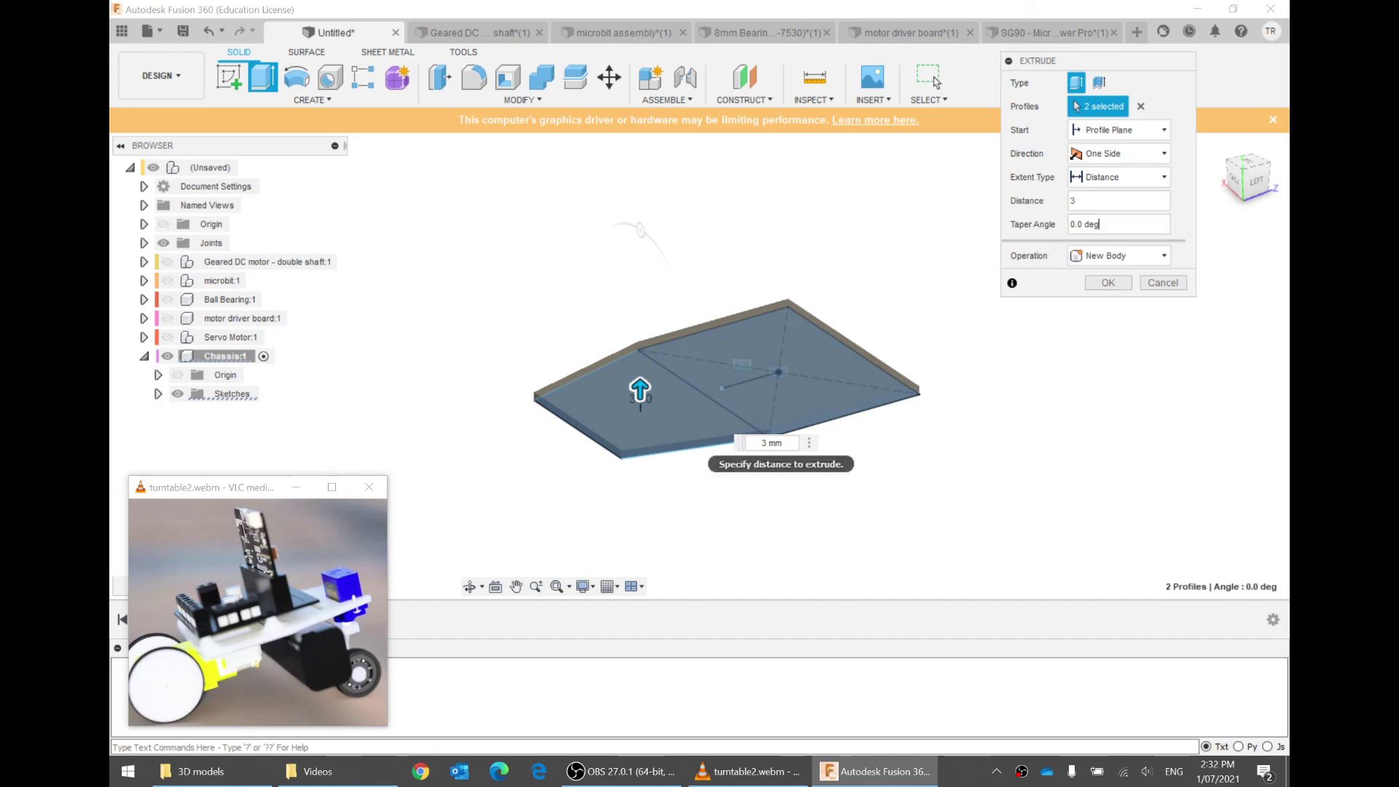
{"action": "left_click", "coordinate": [1109, 283]}
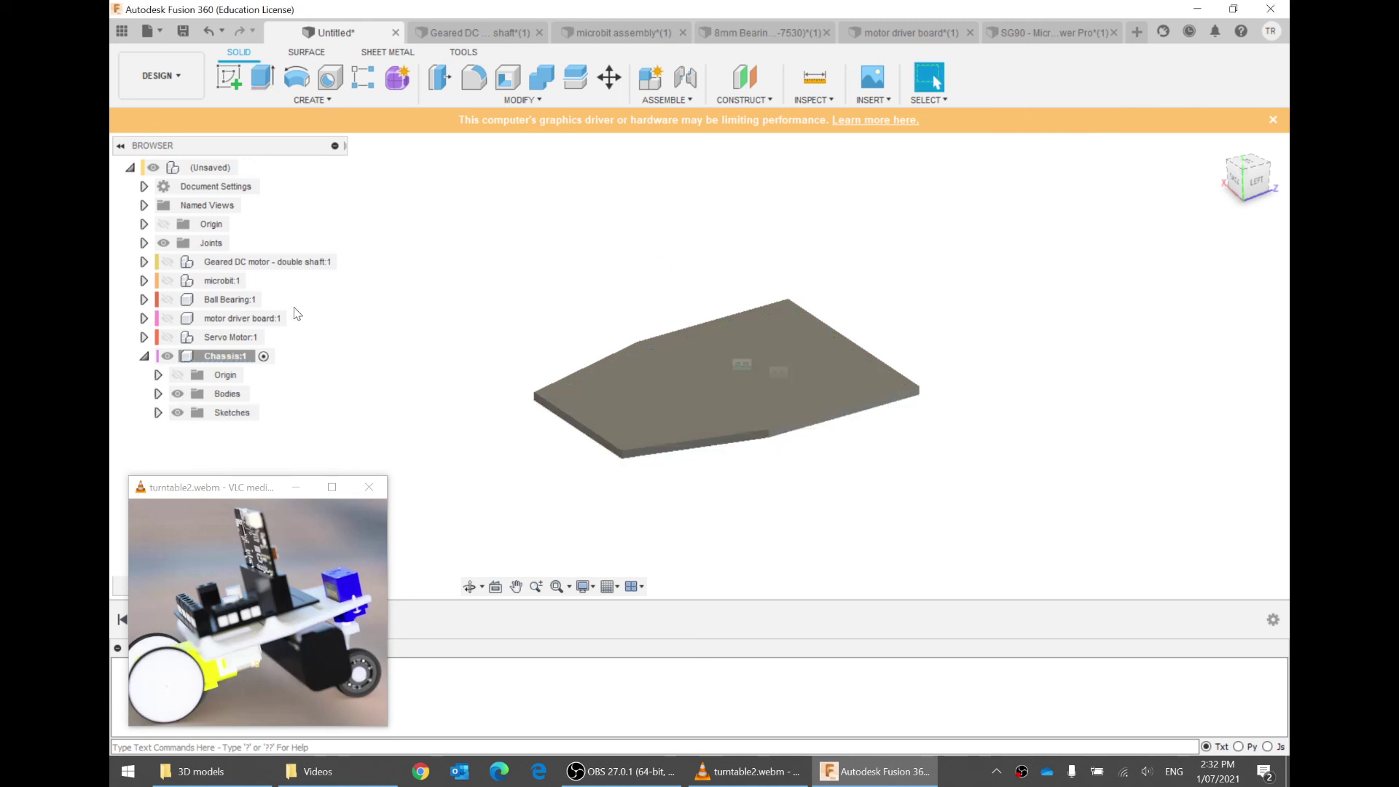
Show the motor driver board, ball bearing, microbit, geared DC motor and servo motor, and activate the top-level assembly
{"action": "left_click", "coordinate": [167, 319]}
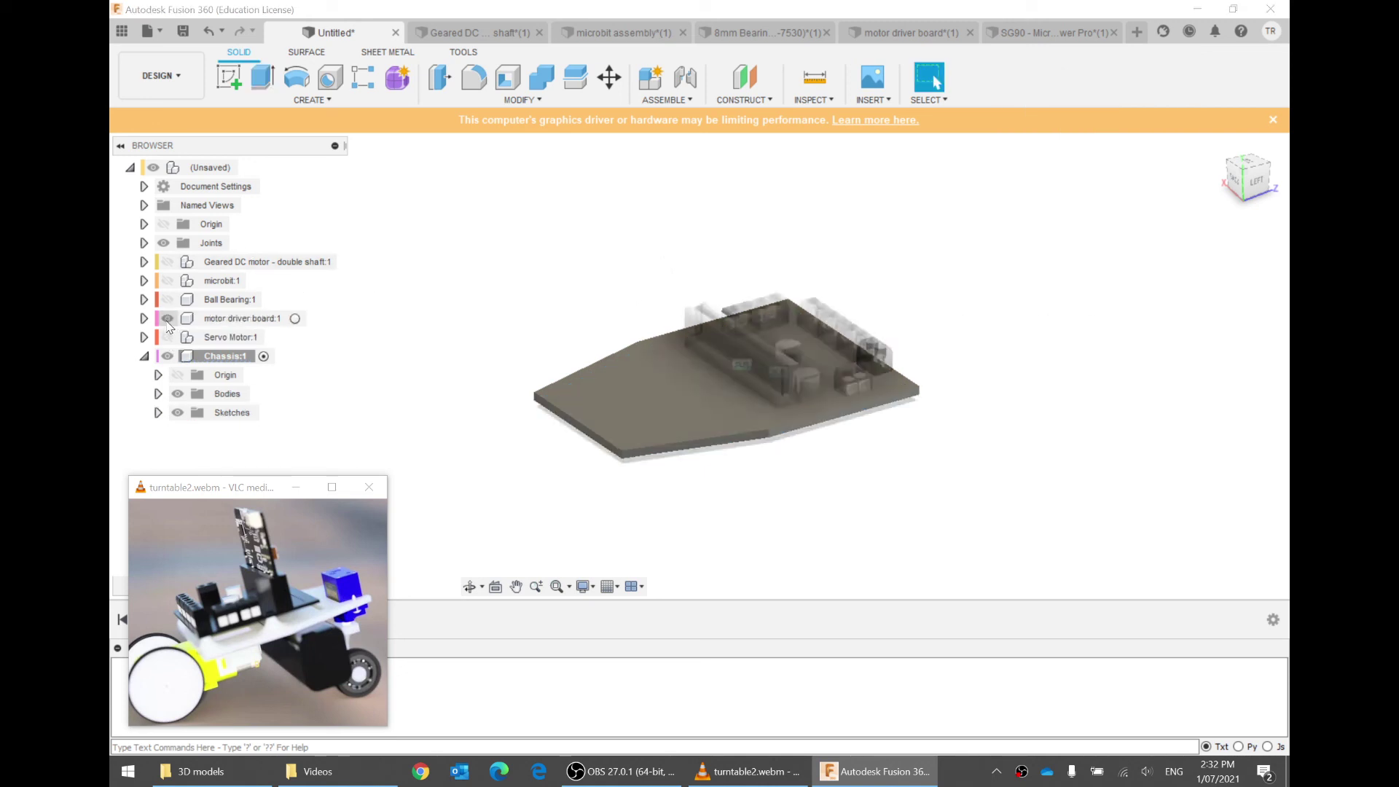
{"action": "left_click", "coordinate": [167, 299]}
{"action": "left_click", "coordinate": [167, 281]}
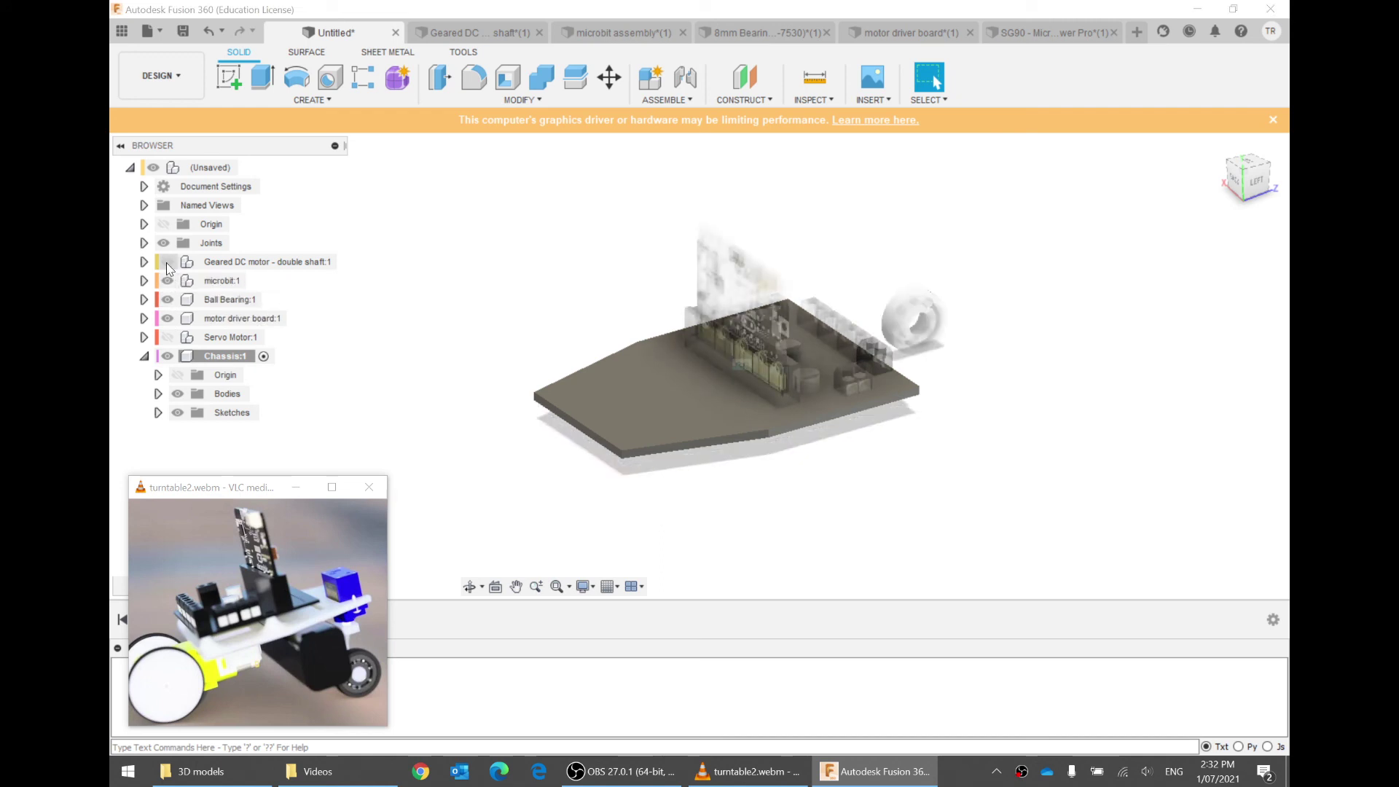
{"action": "left_click", "coordinate": [168, 262]}
{"action": "left_click", "coordinate": [168, 337]}
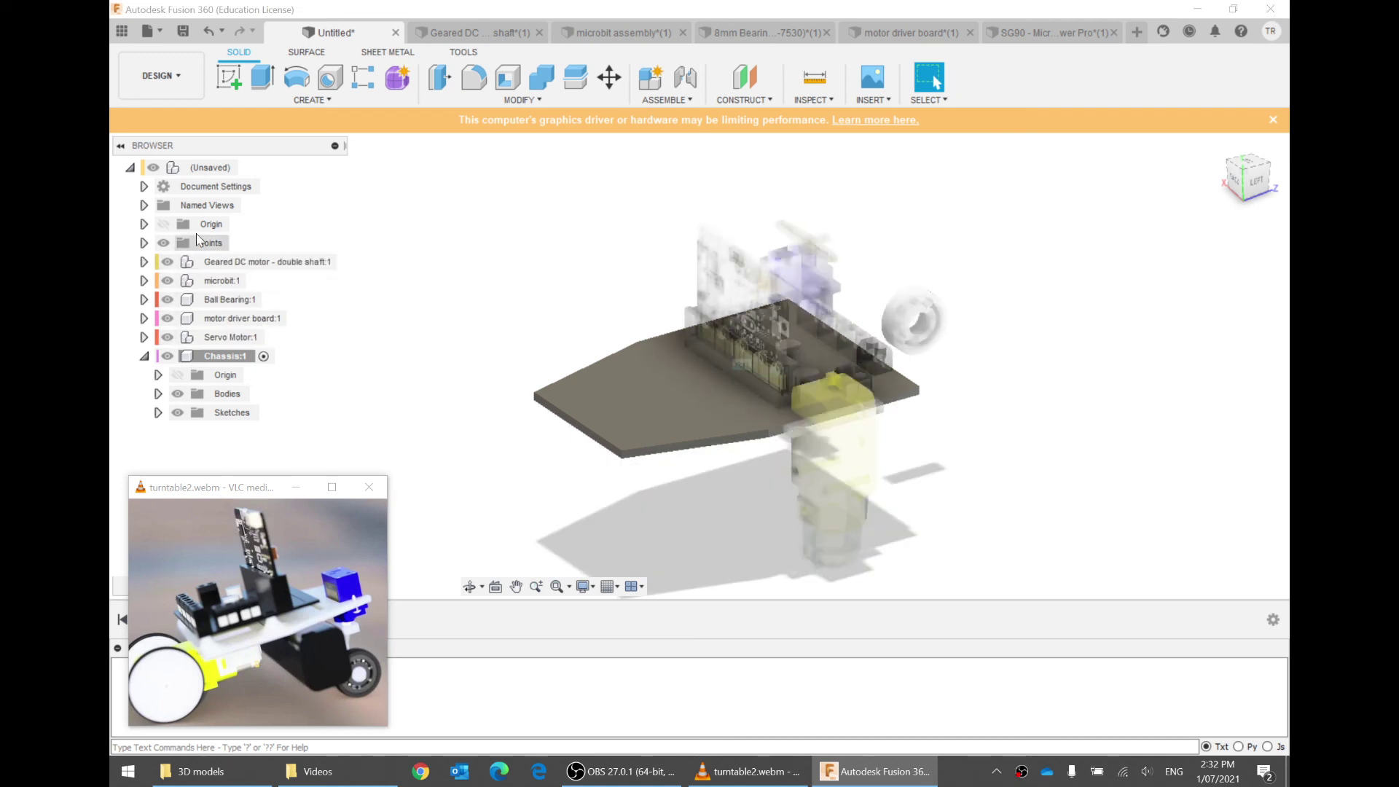
{"action": "left_click", "coordinate": [250, 168]}
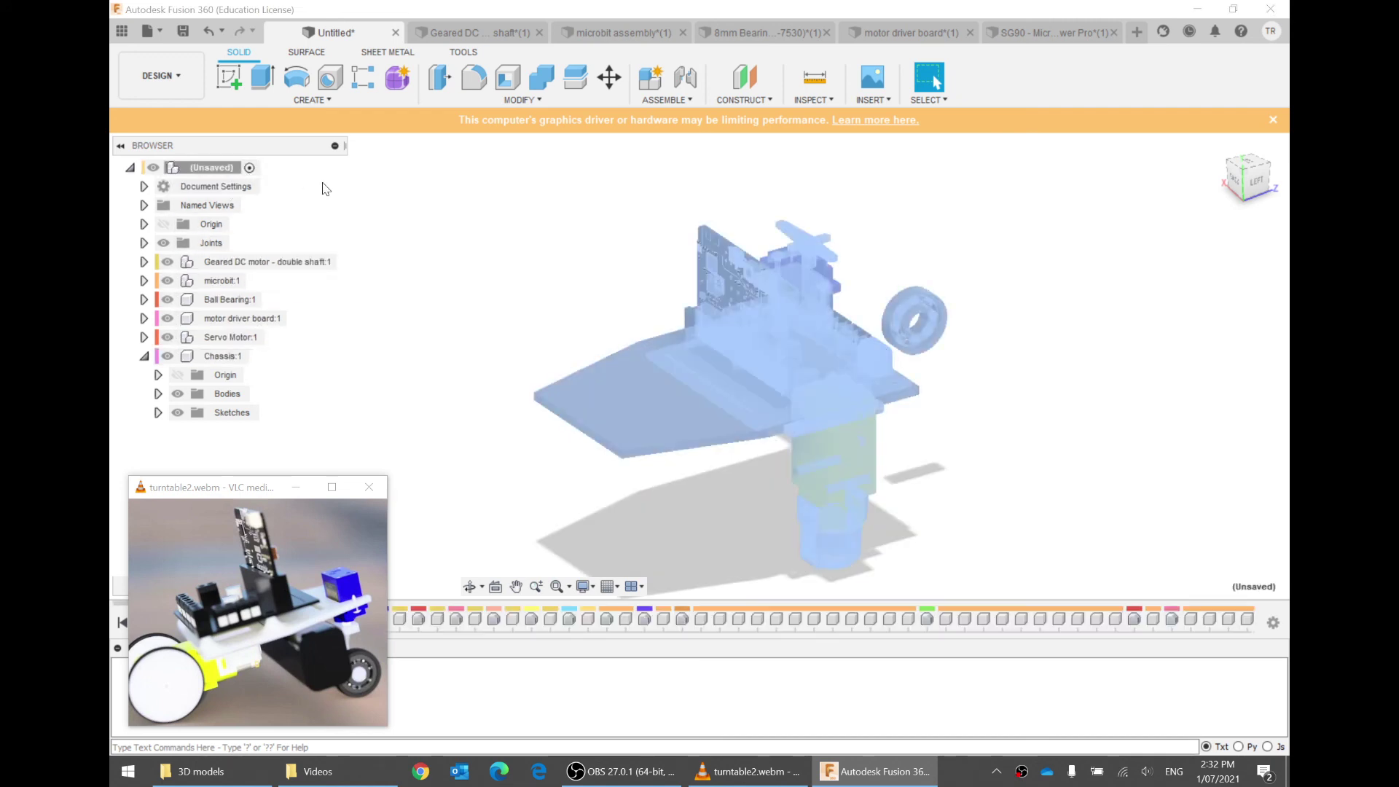
Compare the component placement around the chassis with the robot in the turntable2.webm reference video in VLC
{"action": "middle_click_drag", "start_coordinate": [758, 260], "coordinate": [820, 261], "text": "shift"}
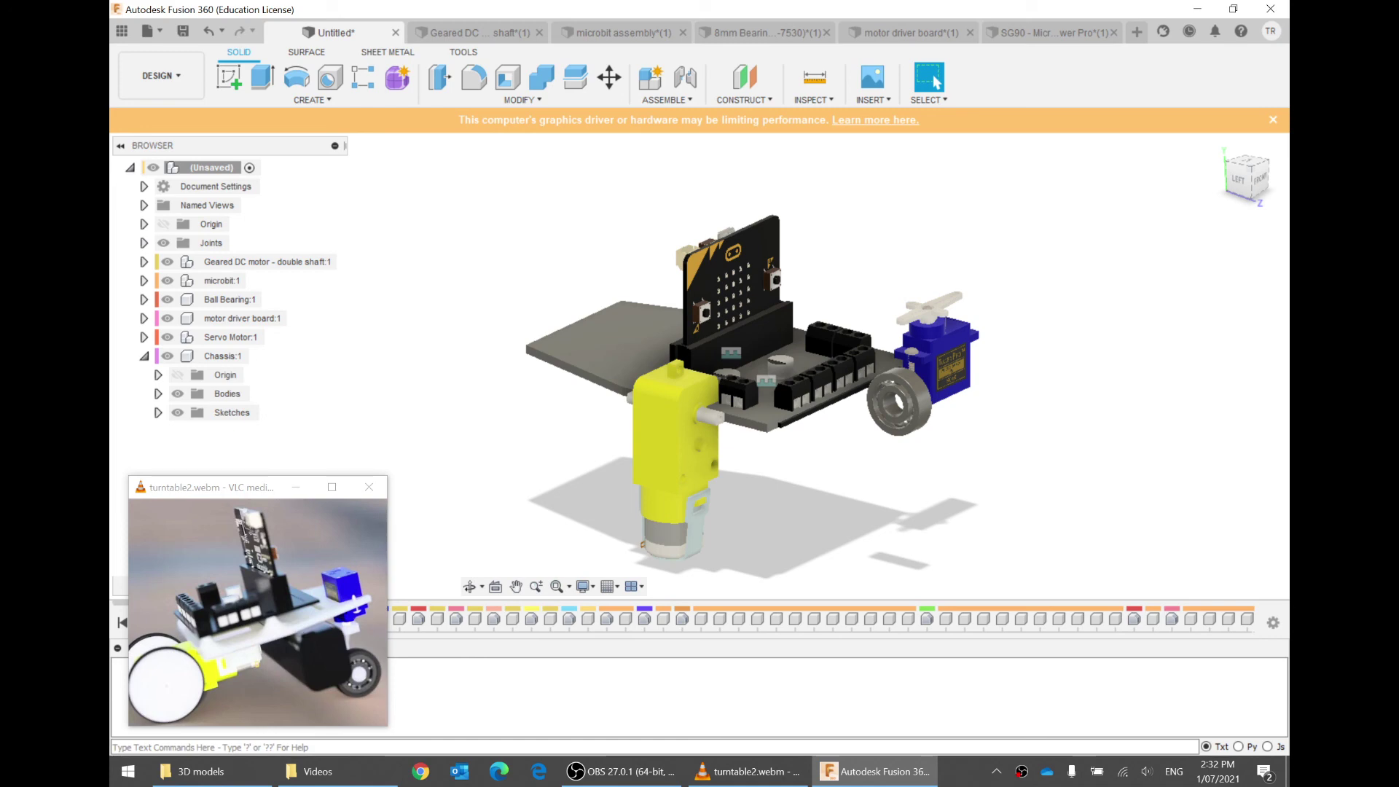
{"action": "left_click", "coordinate": [248, 639]}
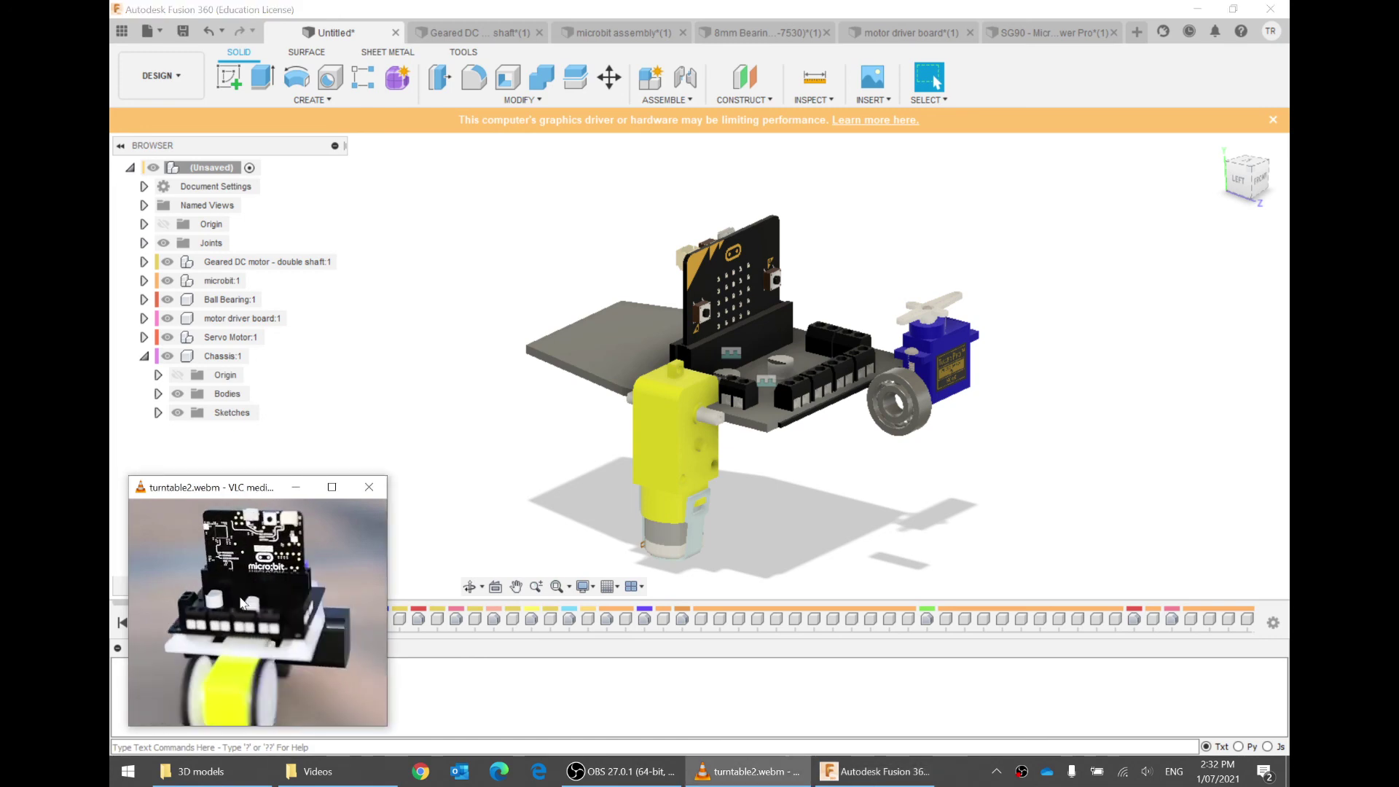
{"action": "left_click", "coordinate": [745, 334]}
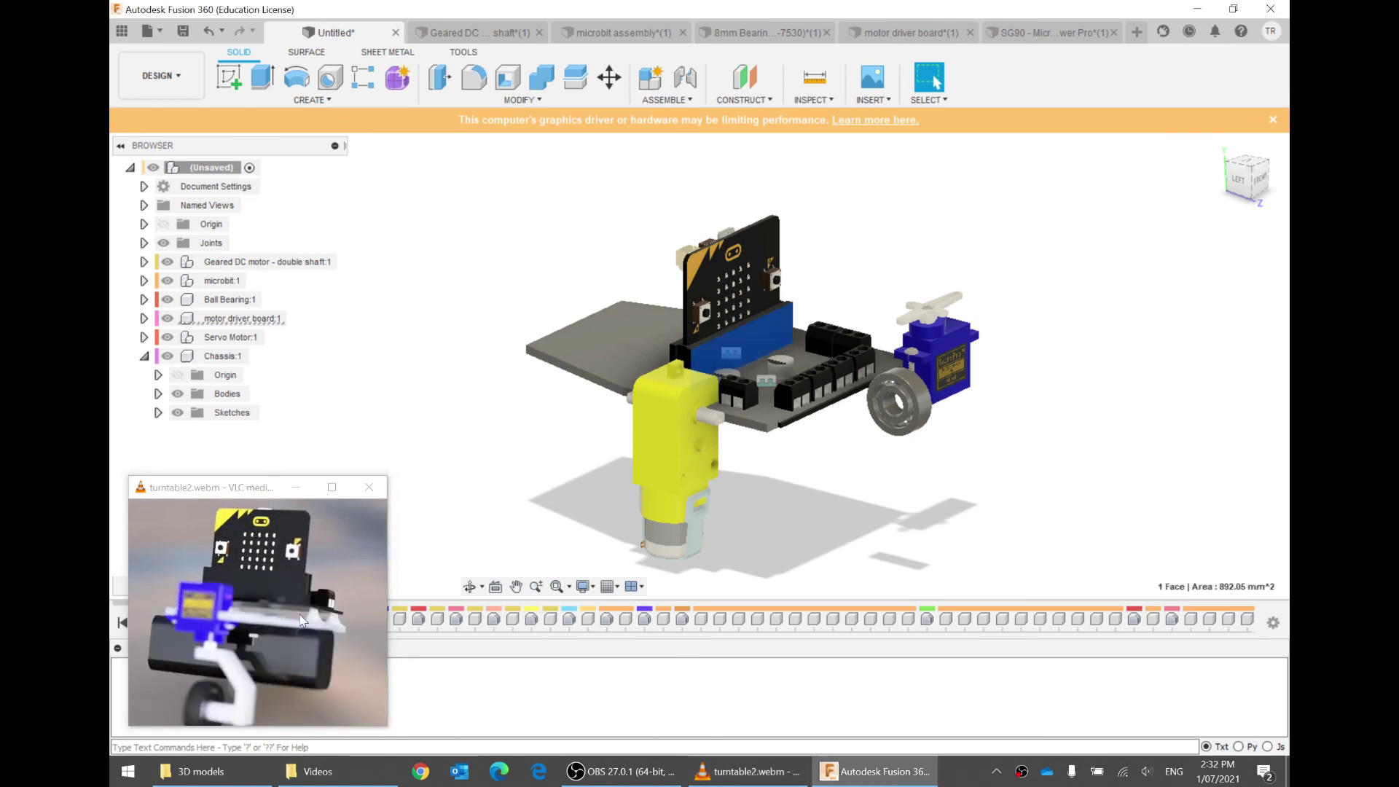
{"action": "left_click", "coordinate": [299, 630]}
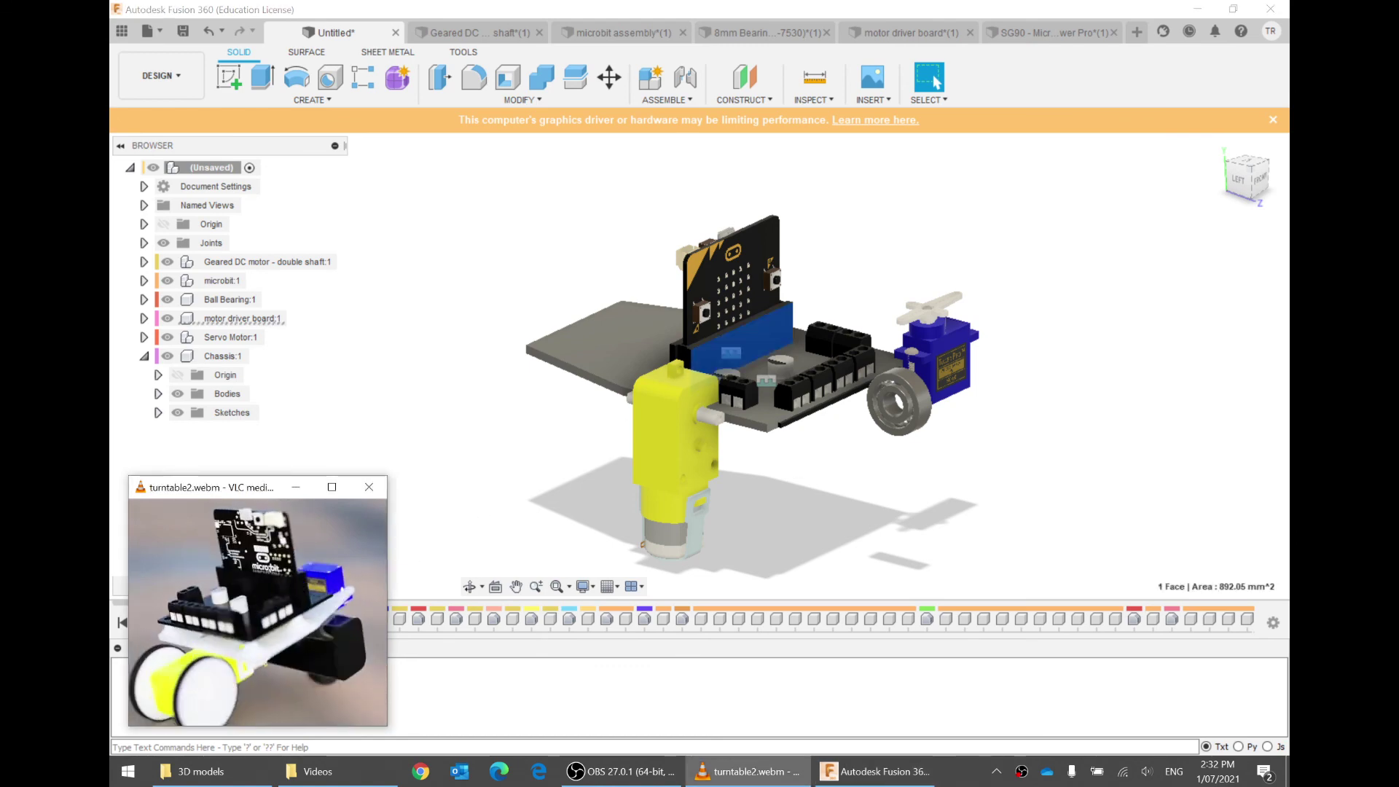